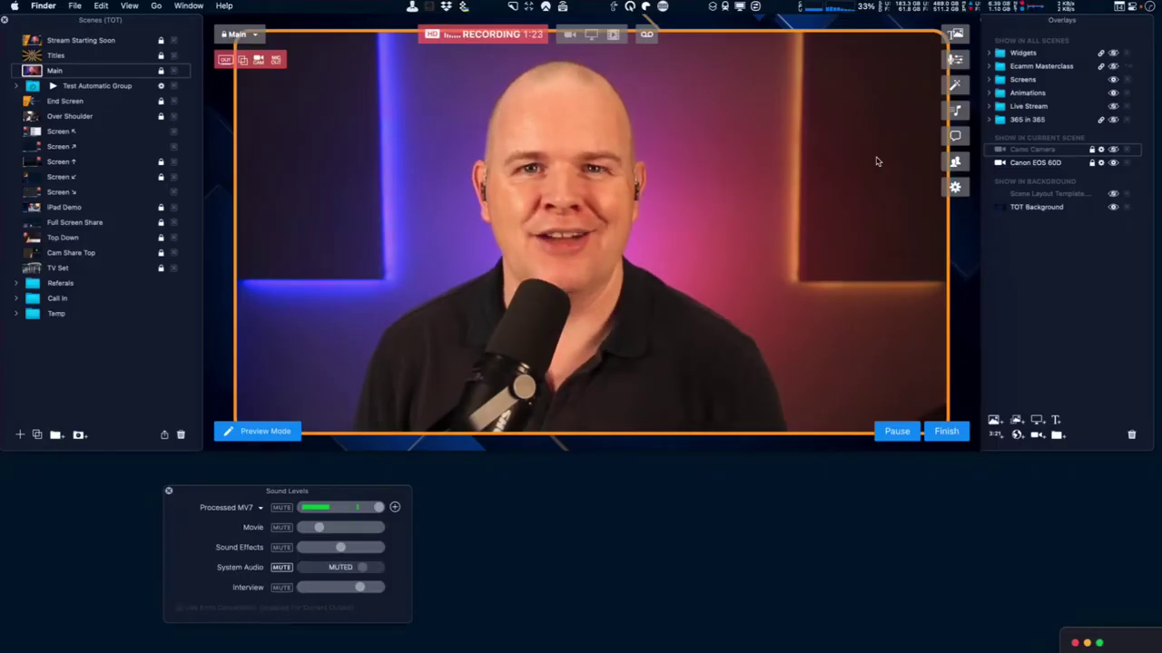
# Step: Switch the broadcast from the Main scene to the Screen ↗ scene
pyautogui.click(32, 76)
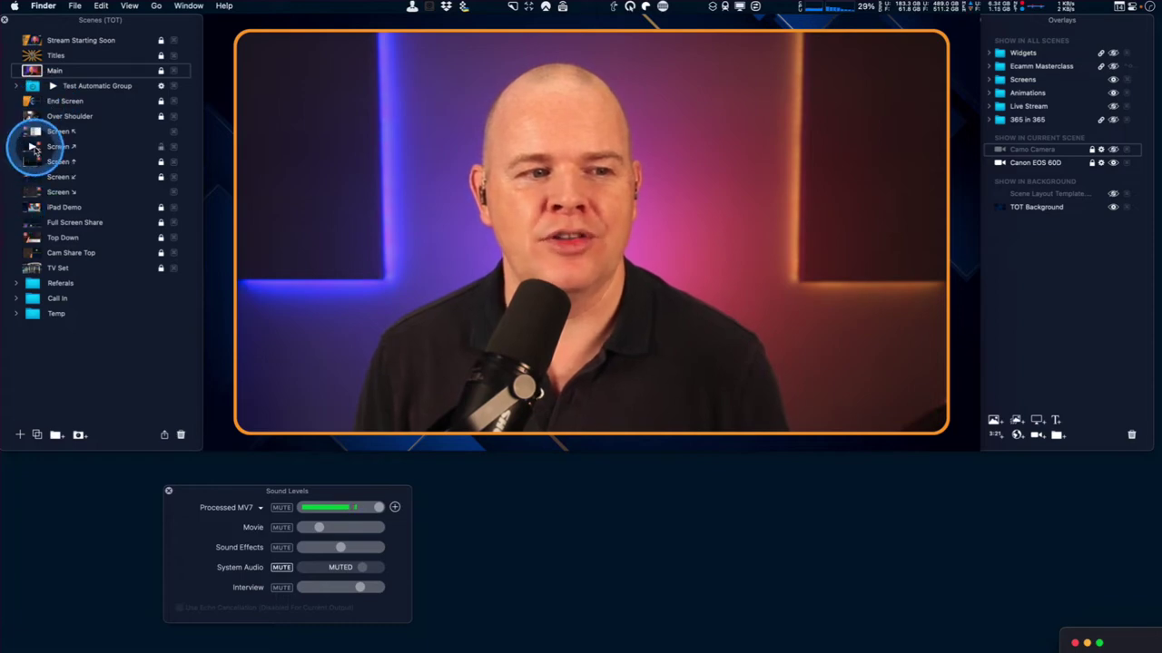
pyautogui.click(34, 148)
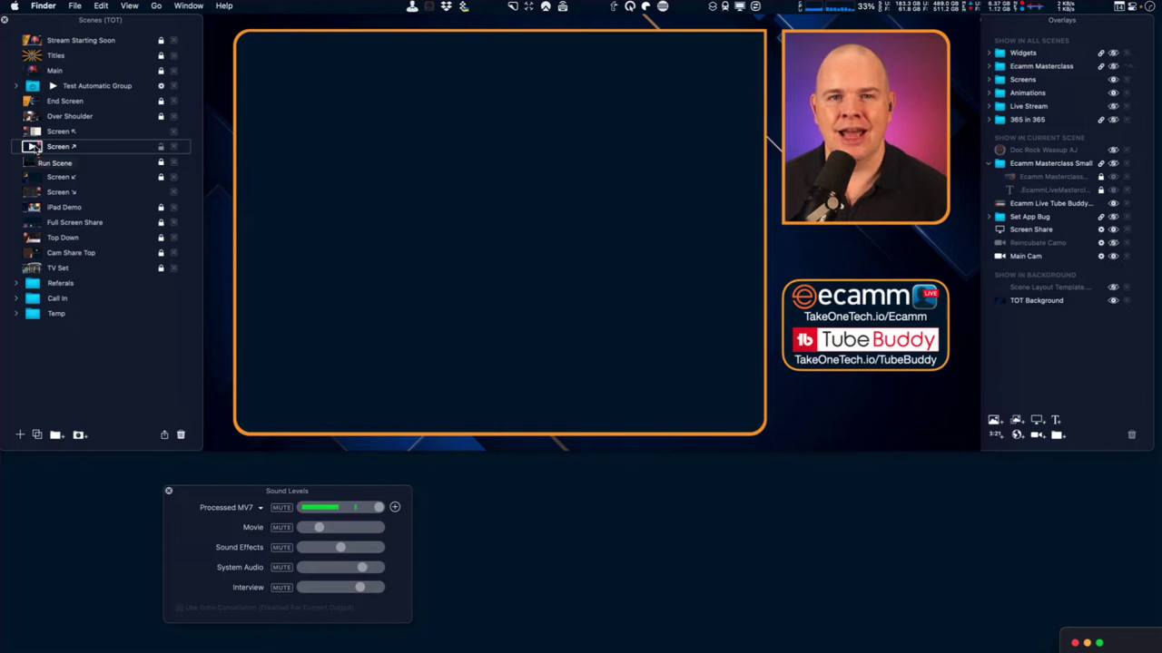
pyautogui.click(33, 147)
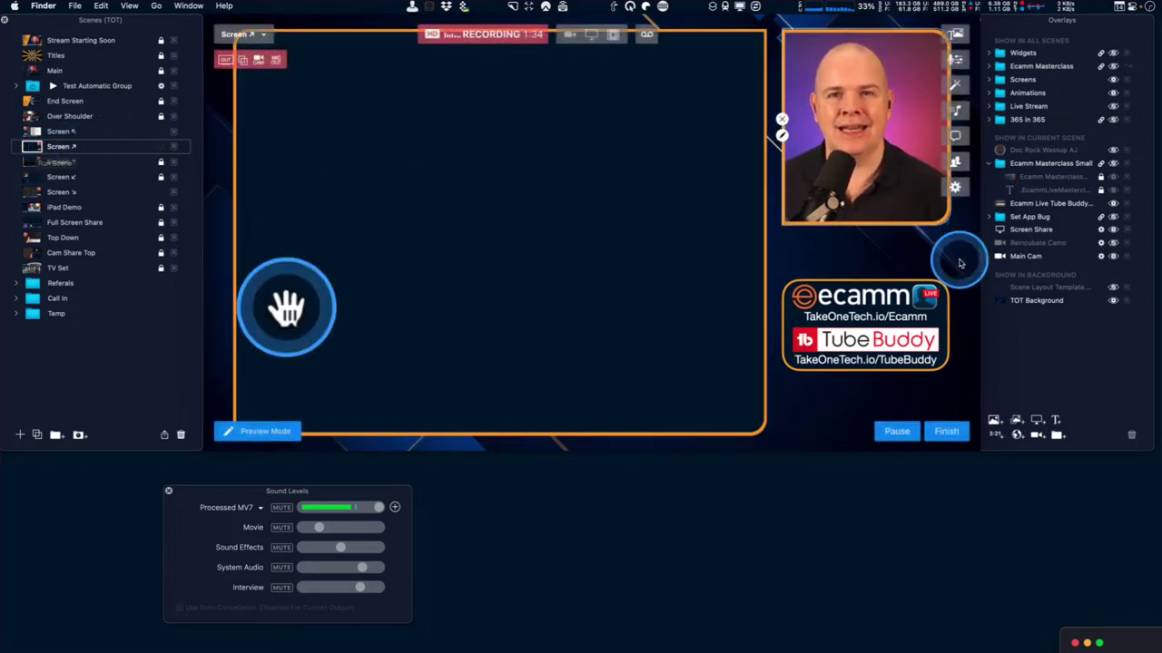
# Step: Hide the TOT Background, Main Cam and Screen Share overlays in the Screen ↗ scene
pyautogui.click(1113, 302)
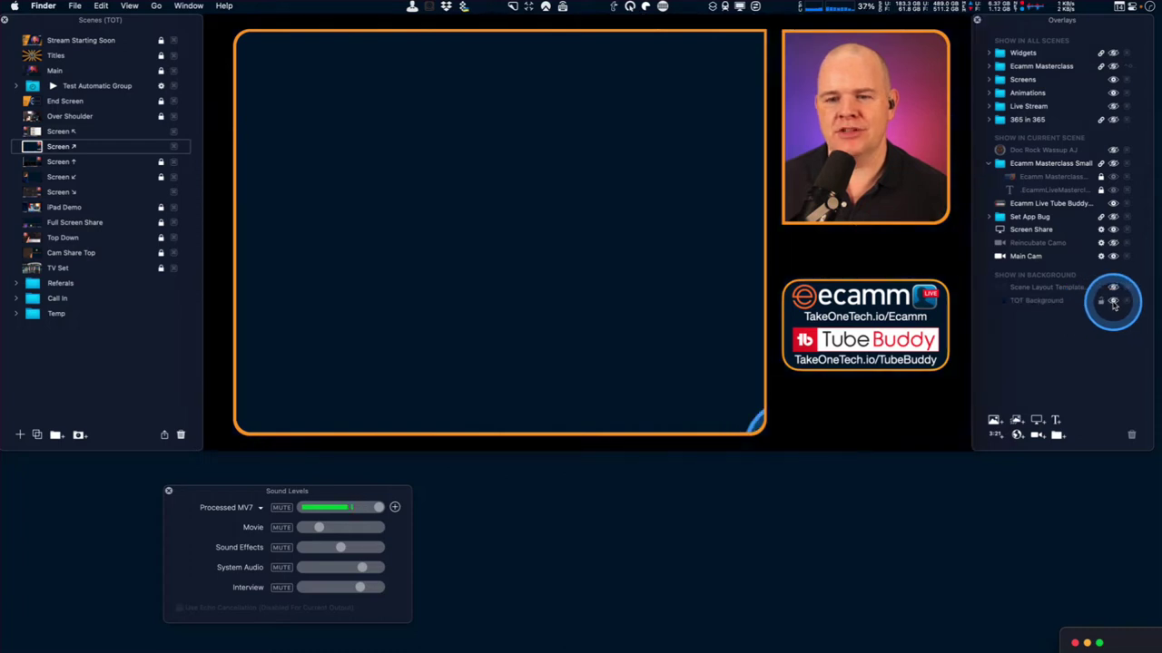
pyautogui.click(1113, 257)
pyautogui.click(1113, 229)
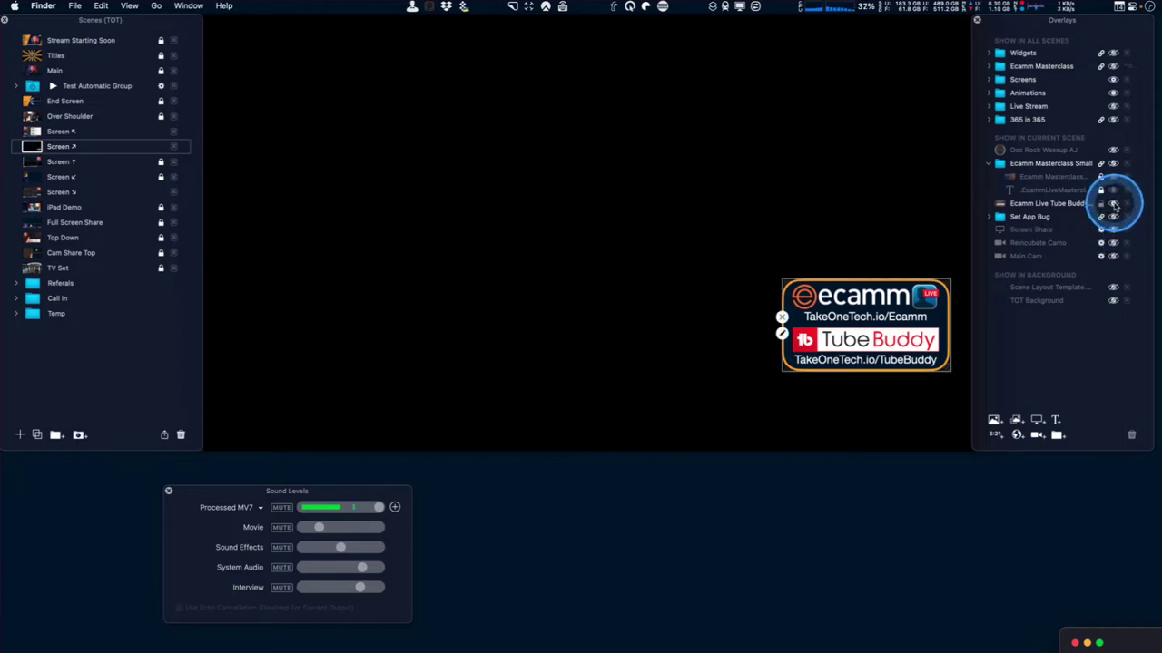
# Step: Preview the Ecamm Masterclass Small and Ecamm Live Tube Buddy overlays one at a time, leaving both hidden
pyautogui.click(1113, 202)
pyautogui.click(1113, 165)
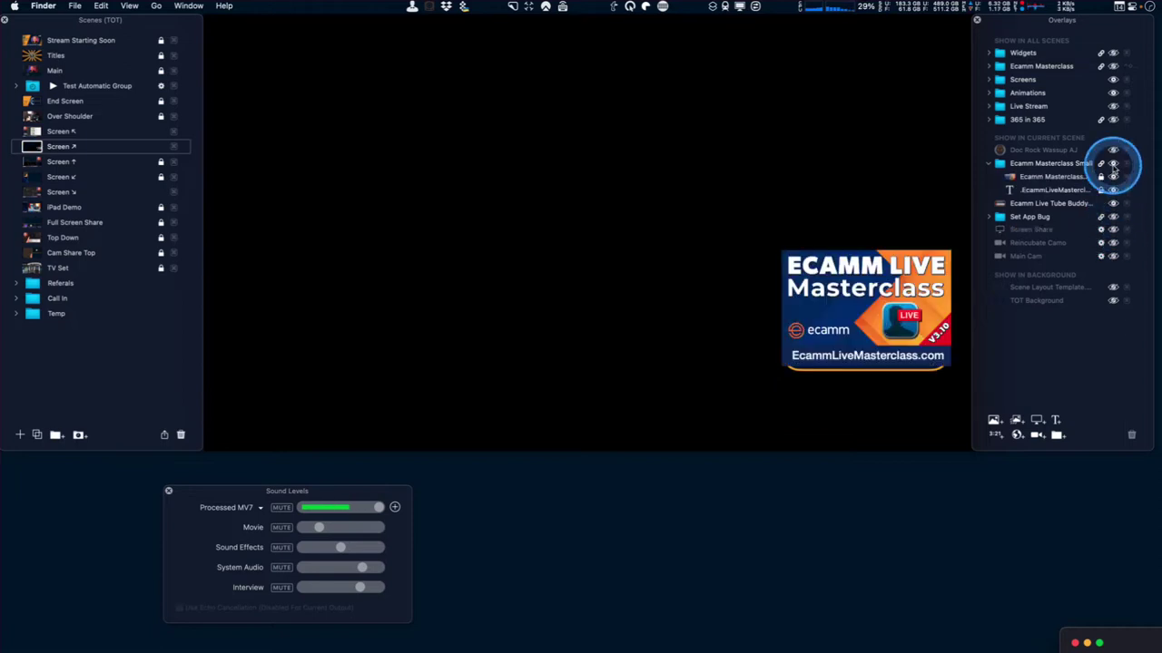
pyautogui.click(1113, 165)
pyautogui.click(1116, 203)
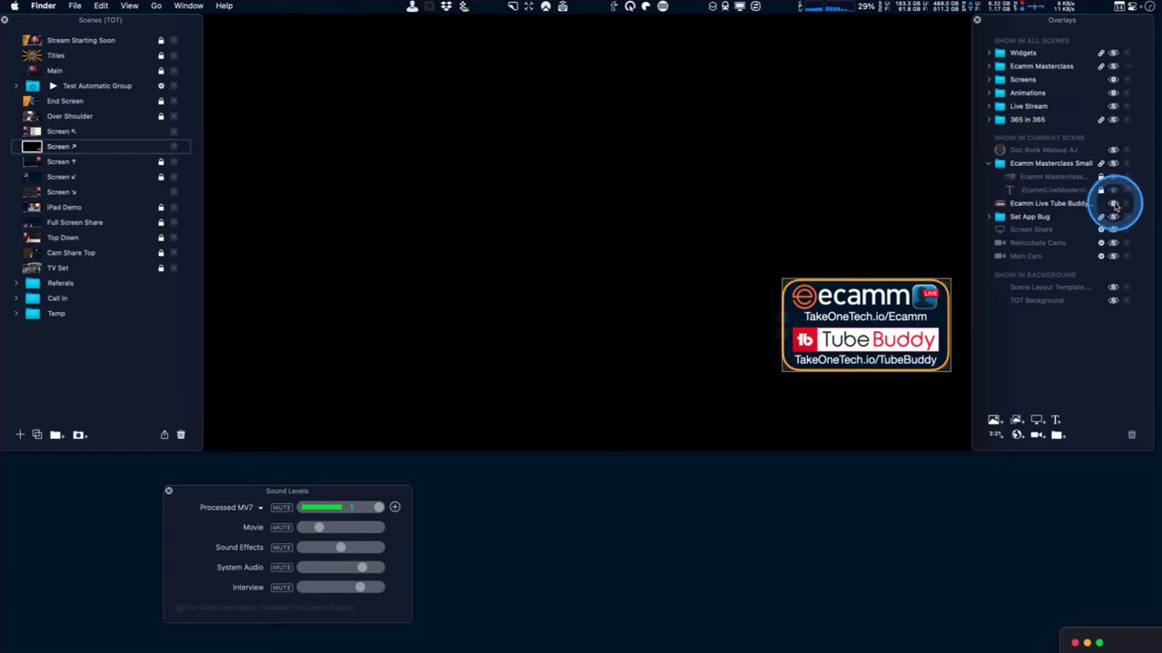
pyautogui.click(1116, 204)
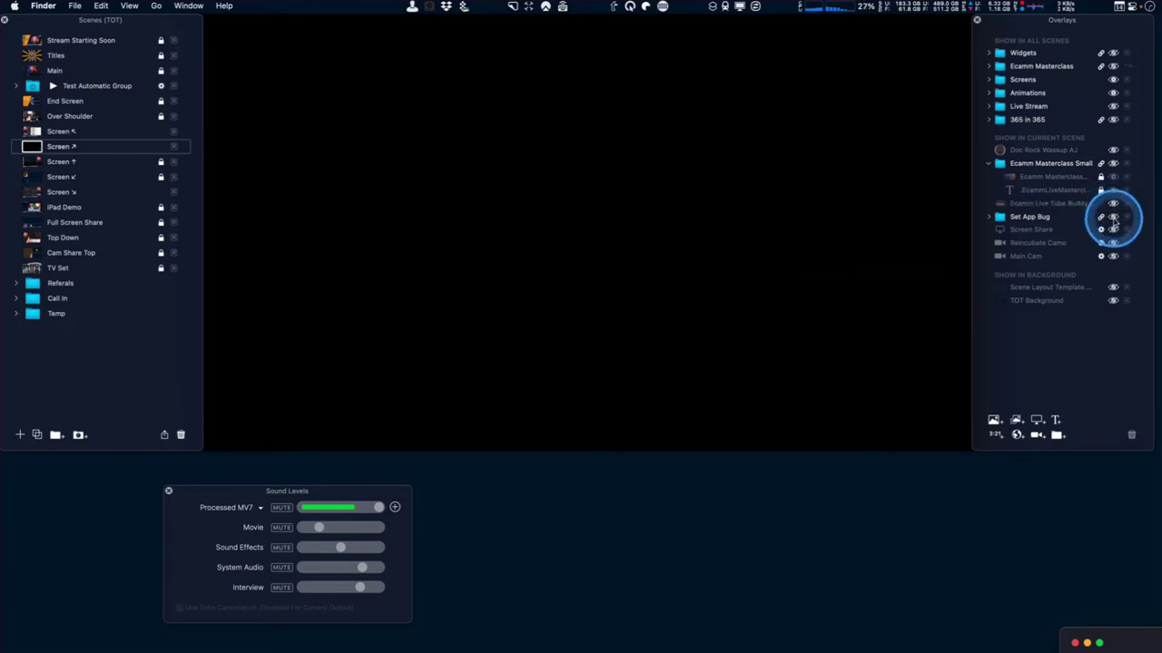
# Step: Show the TOT Background, Main Cam and Screen Share overlays in the Screen ↗ scene
pyautogui.click(1114, 302)
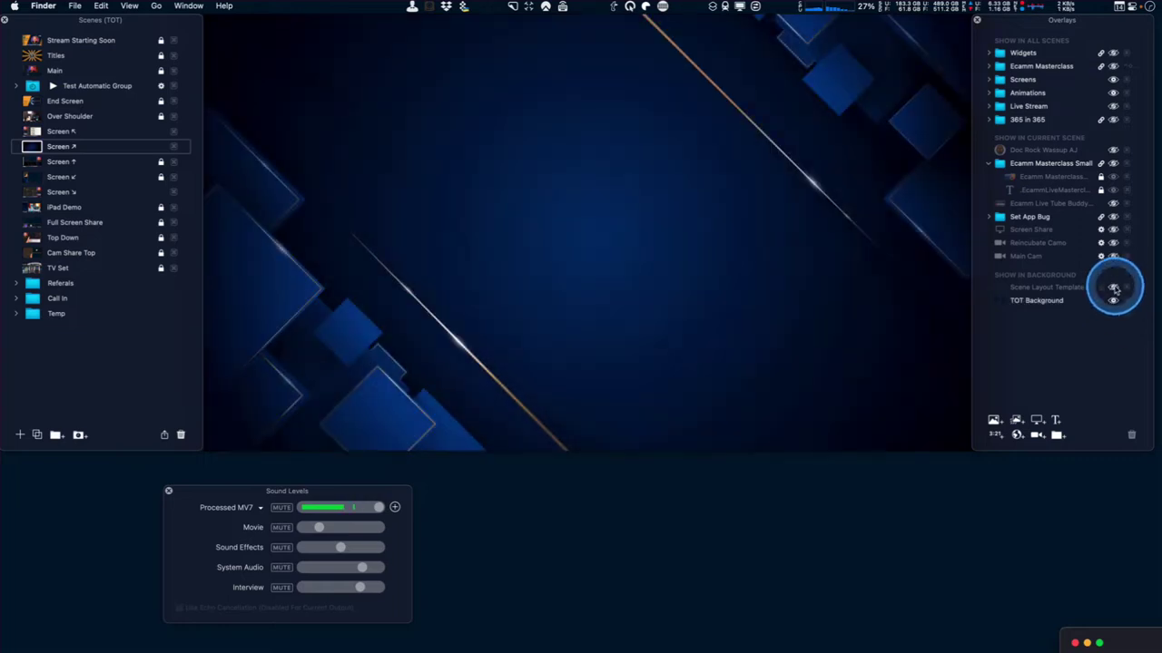
pyautogui.click(1114, 256)
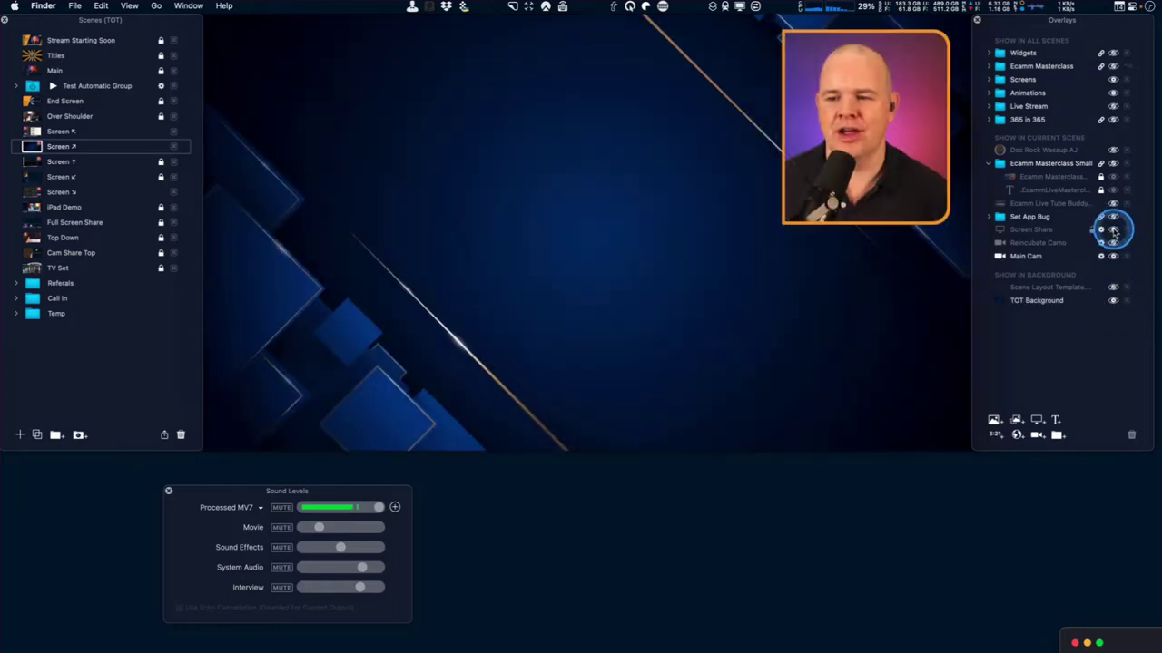
pyautogui.click(1113, 230)
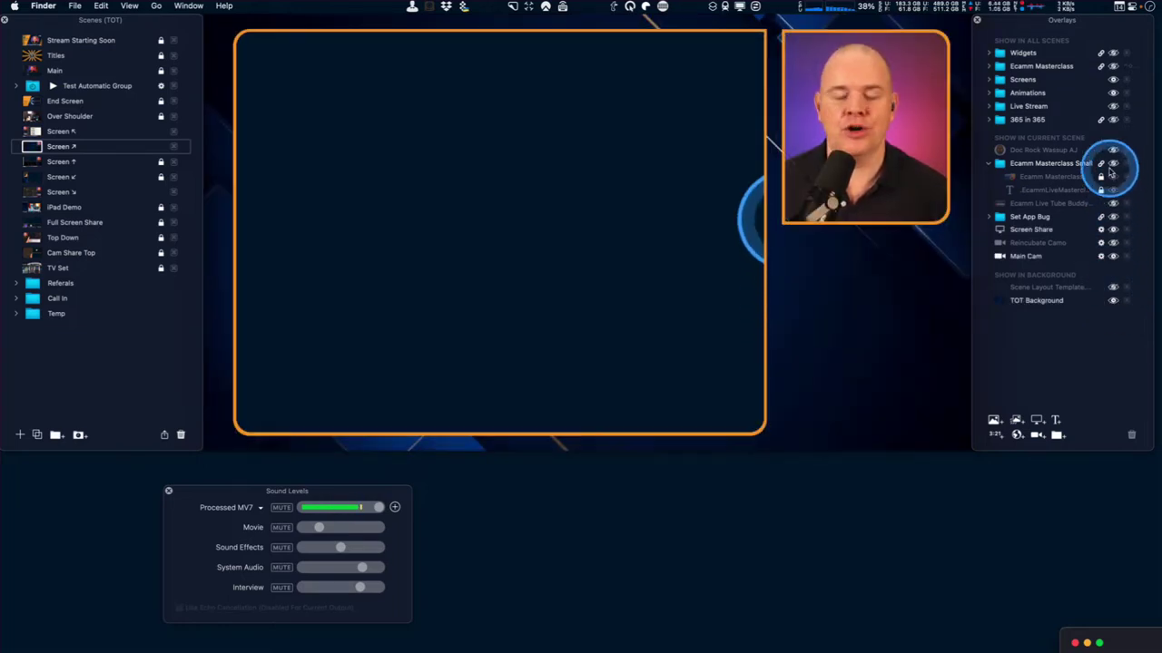
# Step: Check which source type the Screen ↗ scene uses, and switch back to the Main scene
pyautogui.moveTo(748, 202)
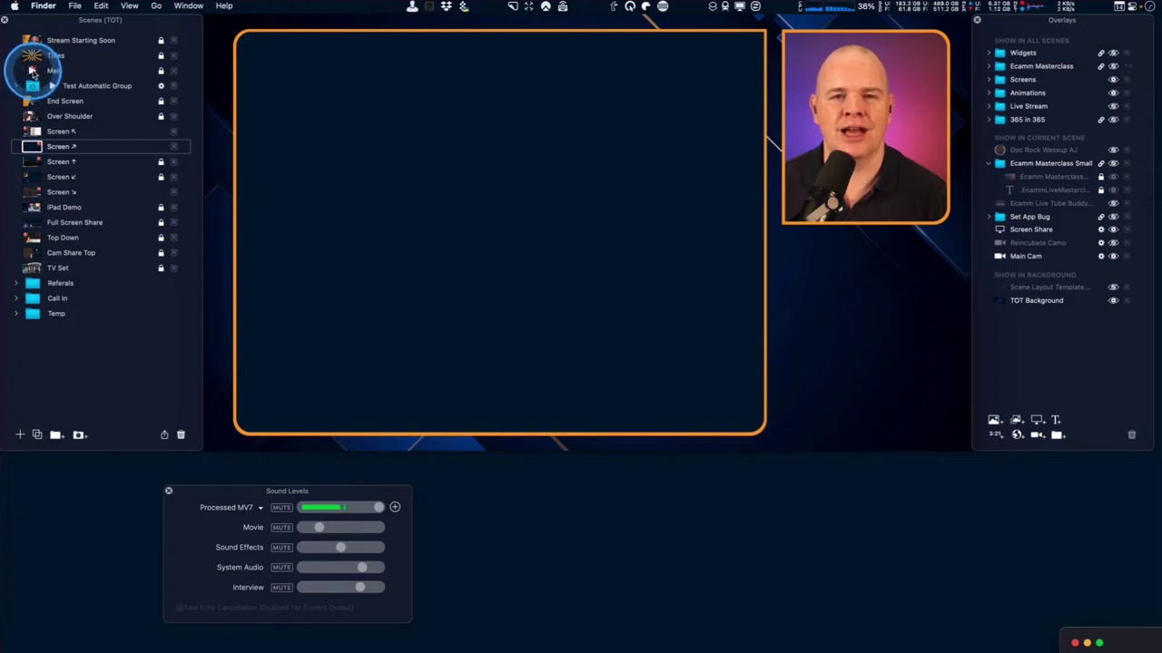
pyautogui.click(376, 91)
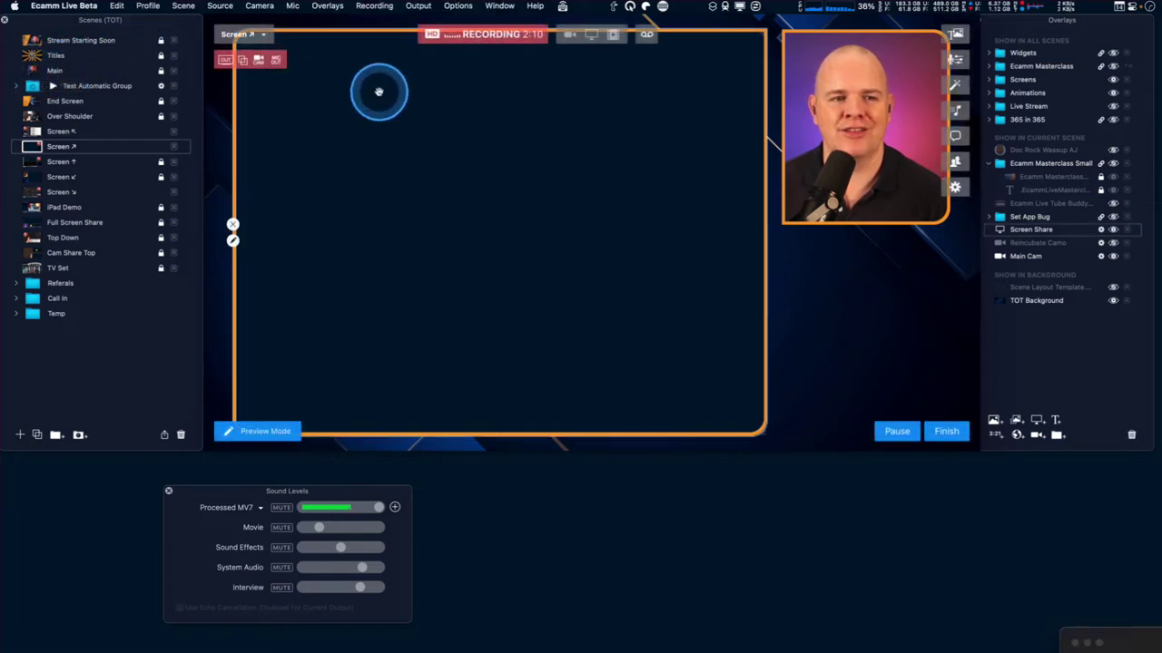
pyautogui.click(223, 7)
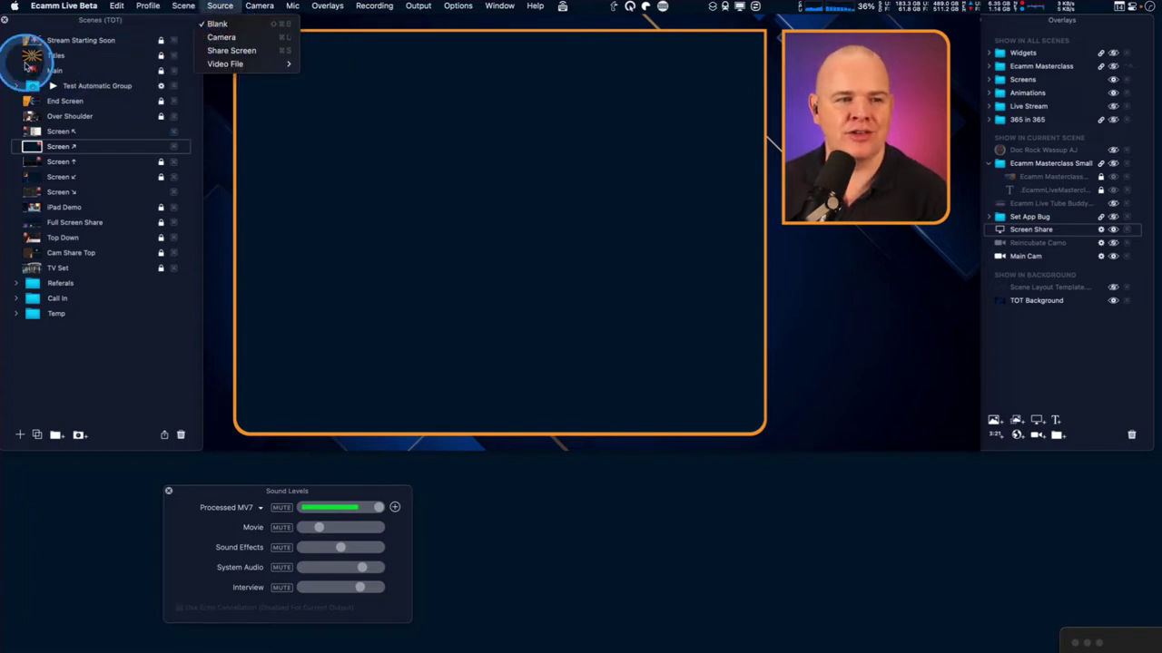
pyautogui.click(30, 73)
pyautogui.click(31, 72)
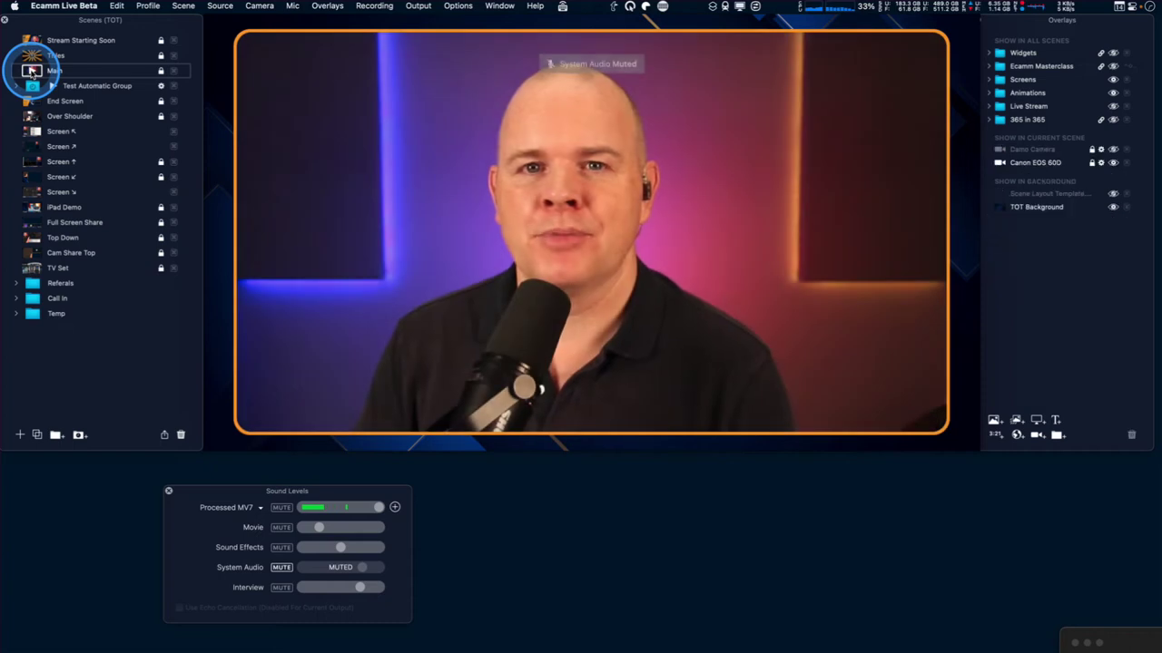
pyautogui.moveTo(628, 229)
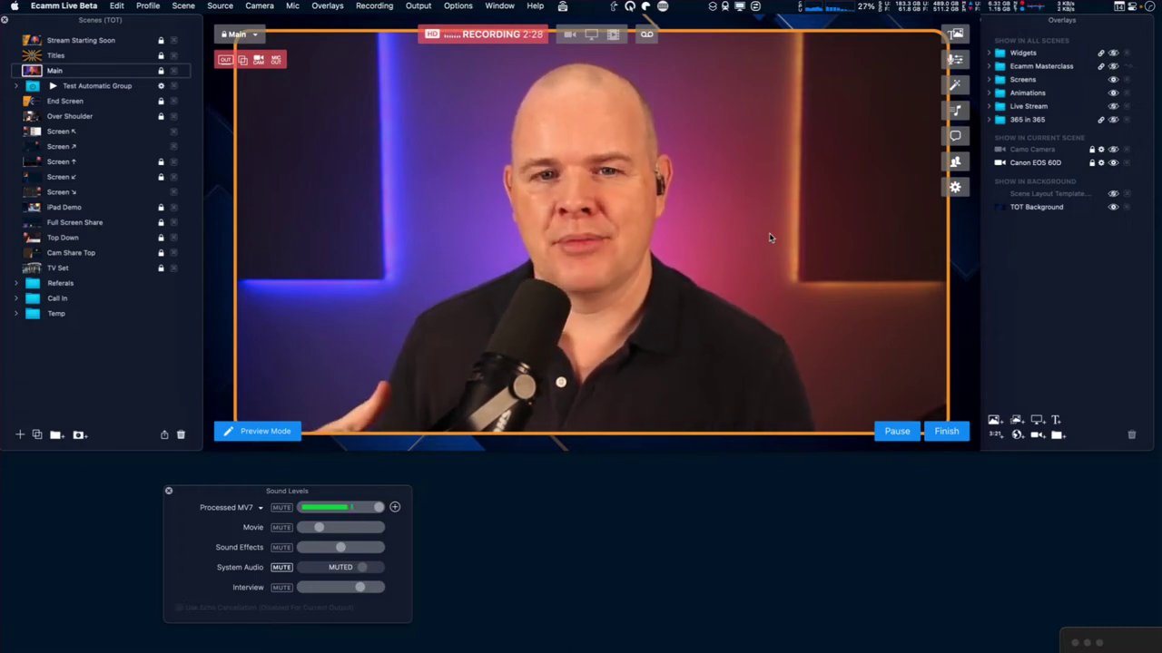
pyautogui.click(835, 224)
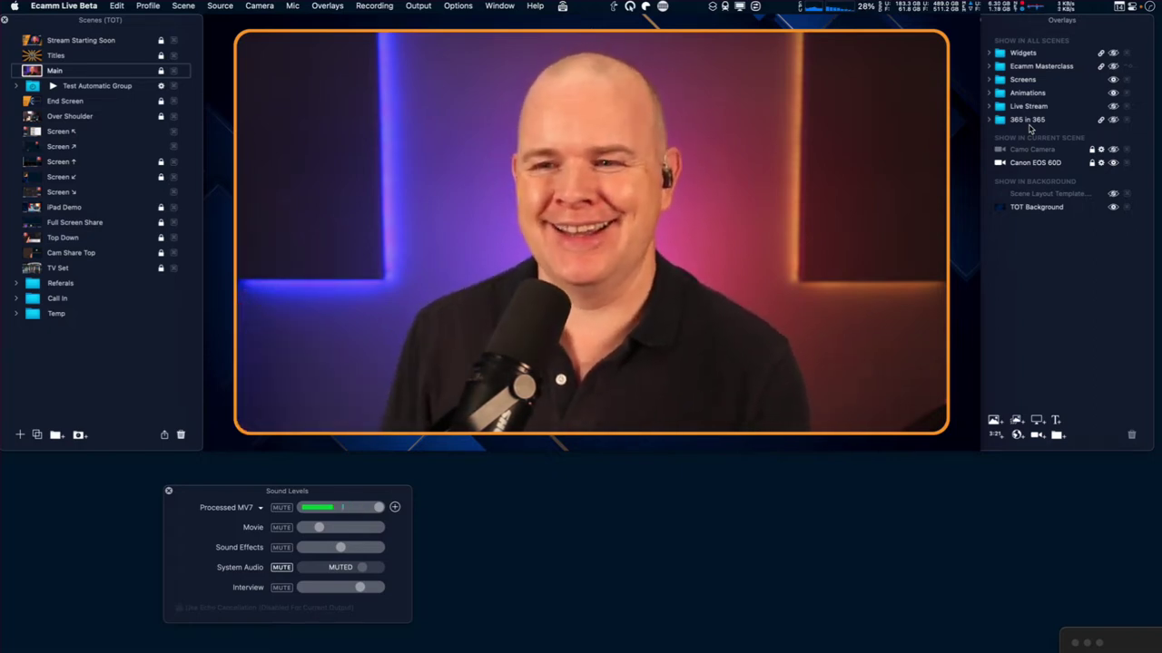
pyautogui.click(1038, 40)
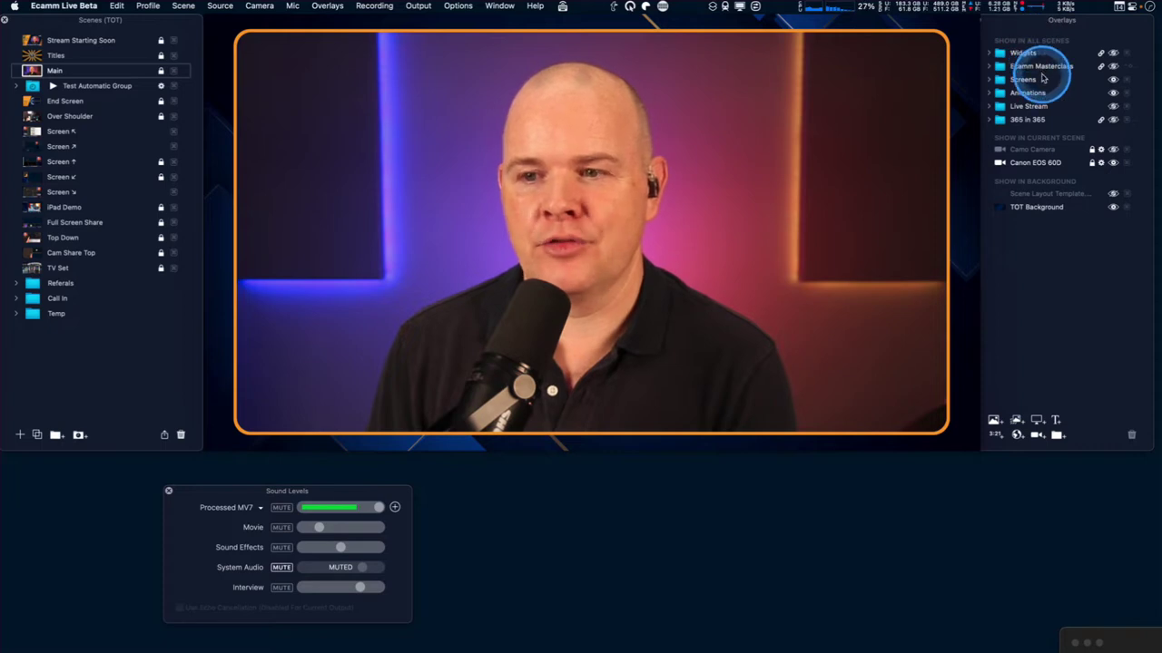
# Step: Show the Ecamm Masterclass overlay group shared by all scenes, unlock it and move it to the left of the presenter
pyautogui.click(1114, 66)
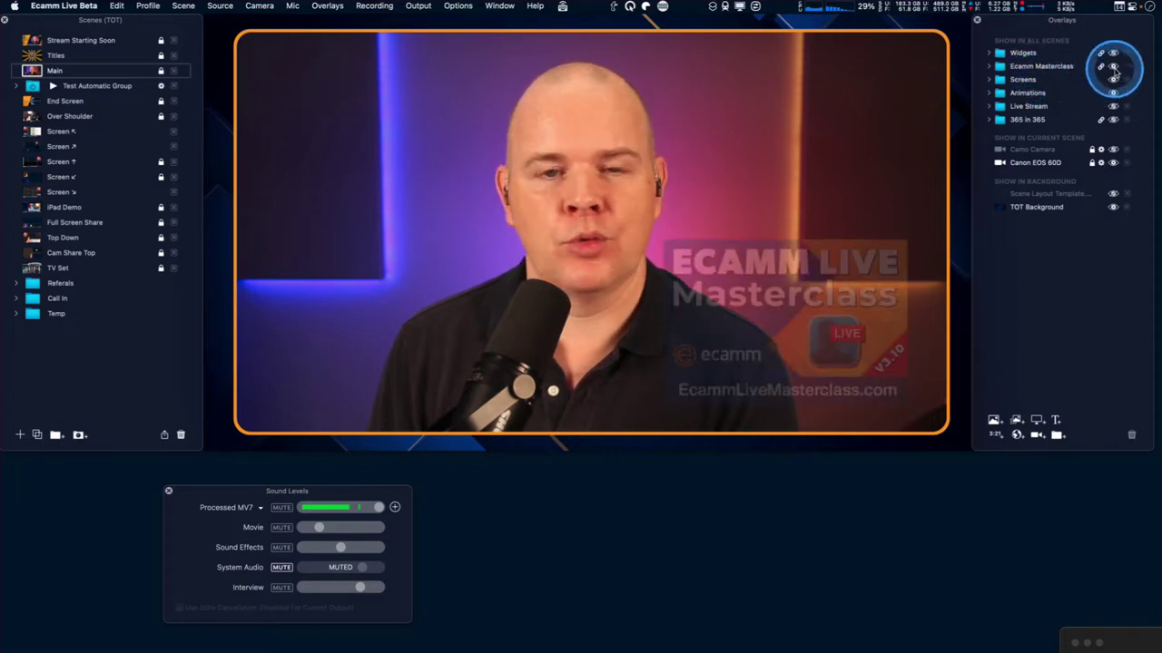
pyautogui.click(783, 300)
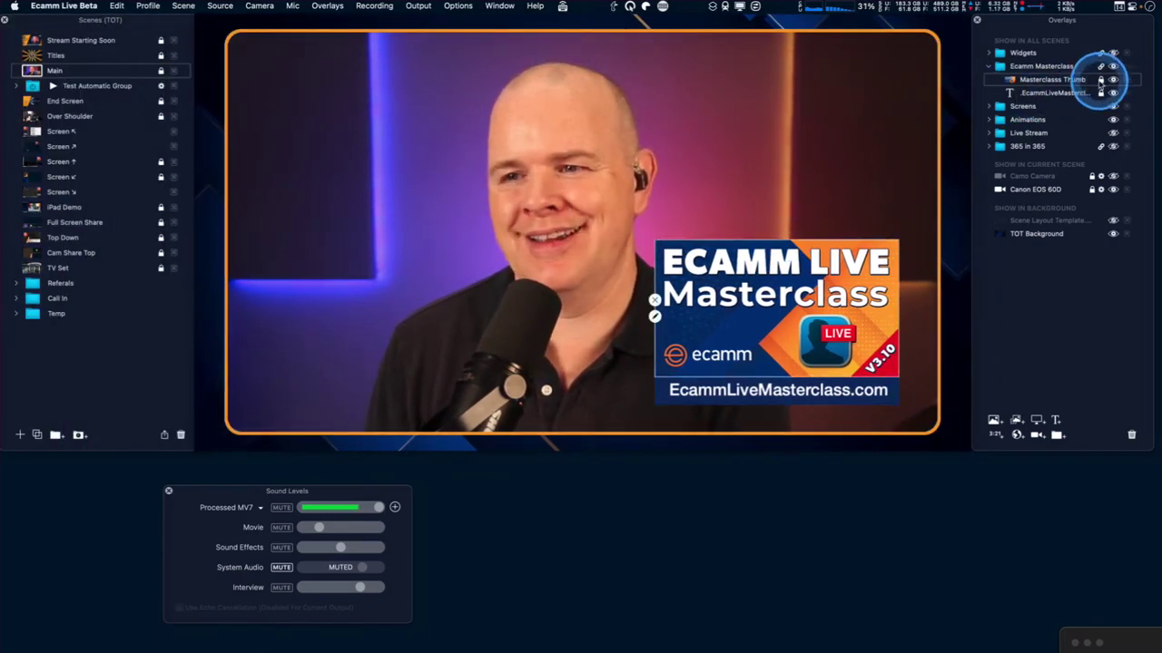
pyautogui.click(1100, 80)
pyautogui.moveTo(758, 322); pyautogui.dragTo(334, 264)
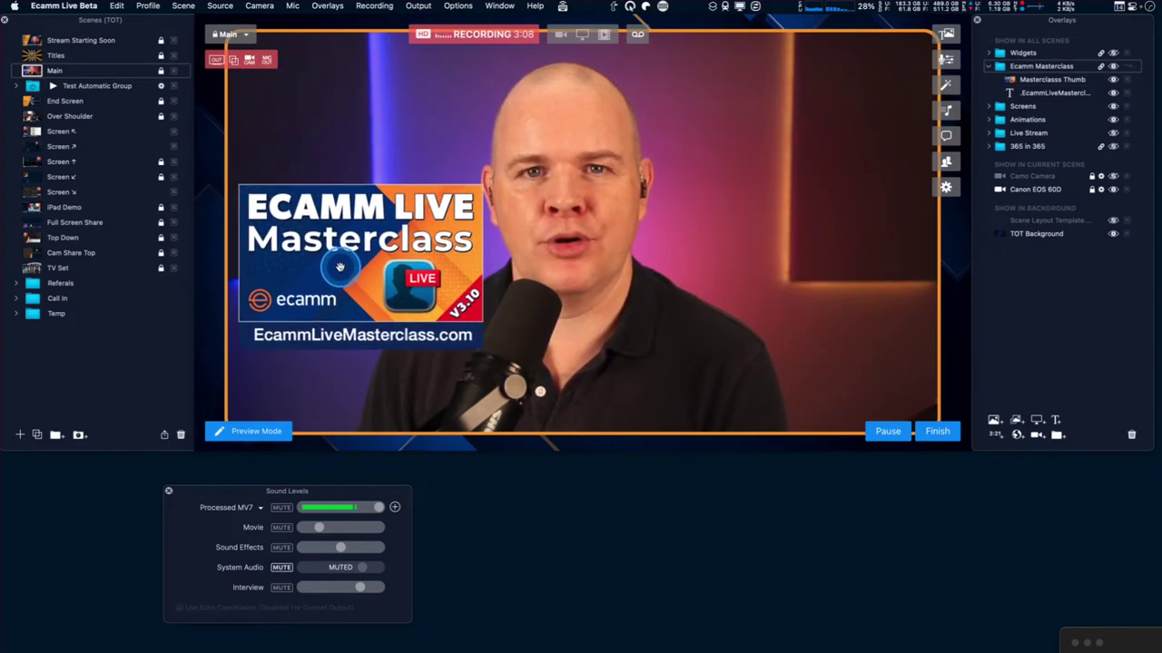
pyautogui.click(646, 374)
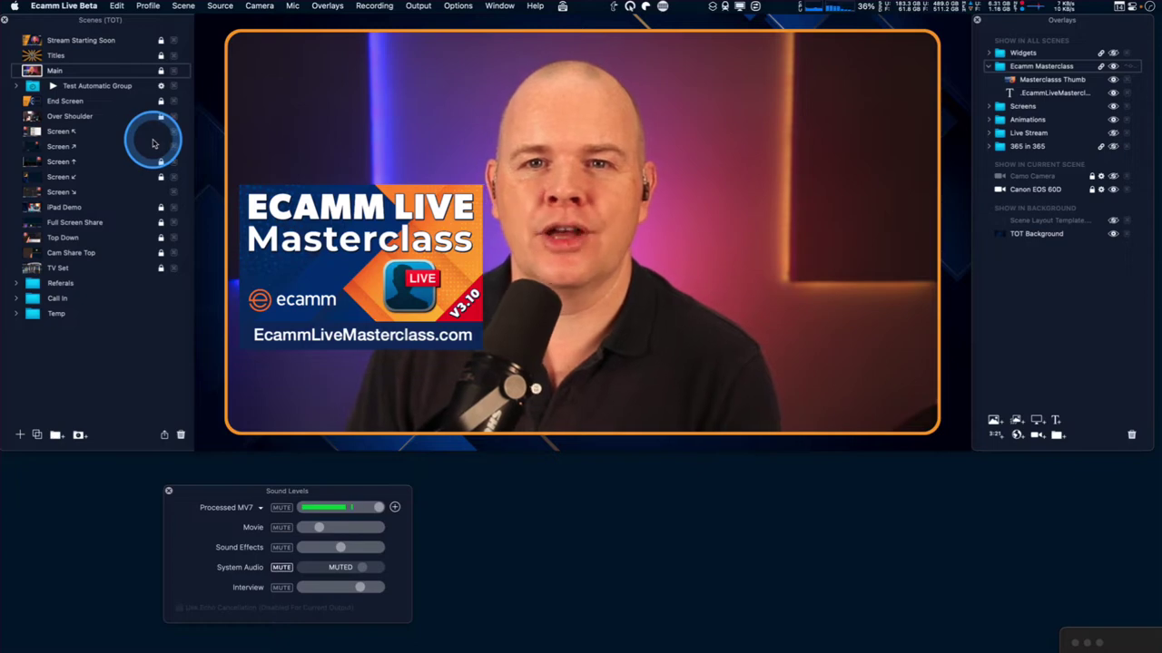
# Step: Move the Ecamm Masterclass overlay slightly down and right while in the Screen ↗ scene, and return to the Main scene
pyautogui.click(156, 145)
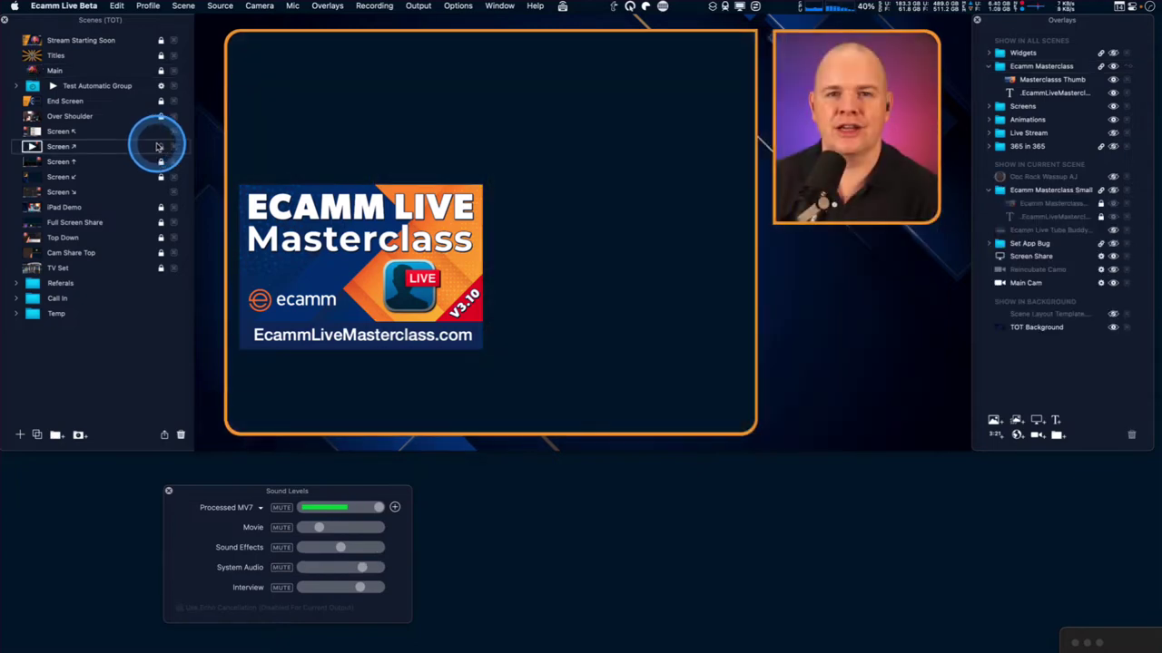
pyautogui.moveTo(322, 227); pyautogui.dragTo(366, 297)
pyautogui.hotkey('ctrl', '3')
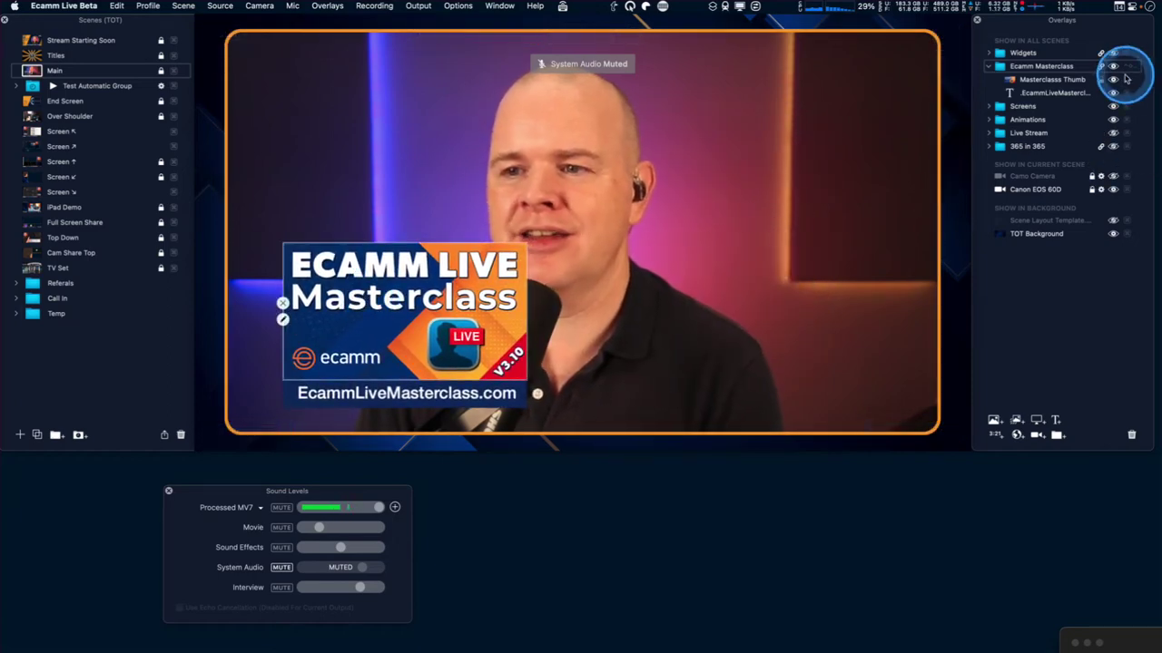
# Step: Hide the Ecamm Masterclass overlay group and collapse its folder
pyautogui.click(1114, 68)
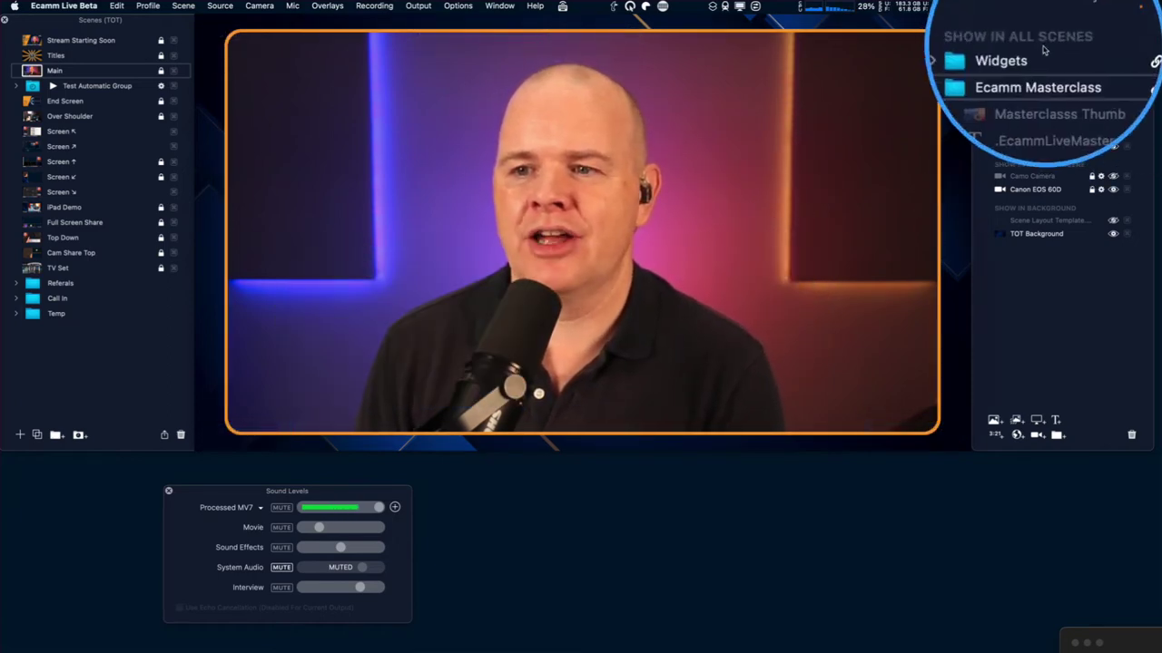
pyautogui.click(988, 66)
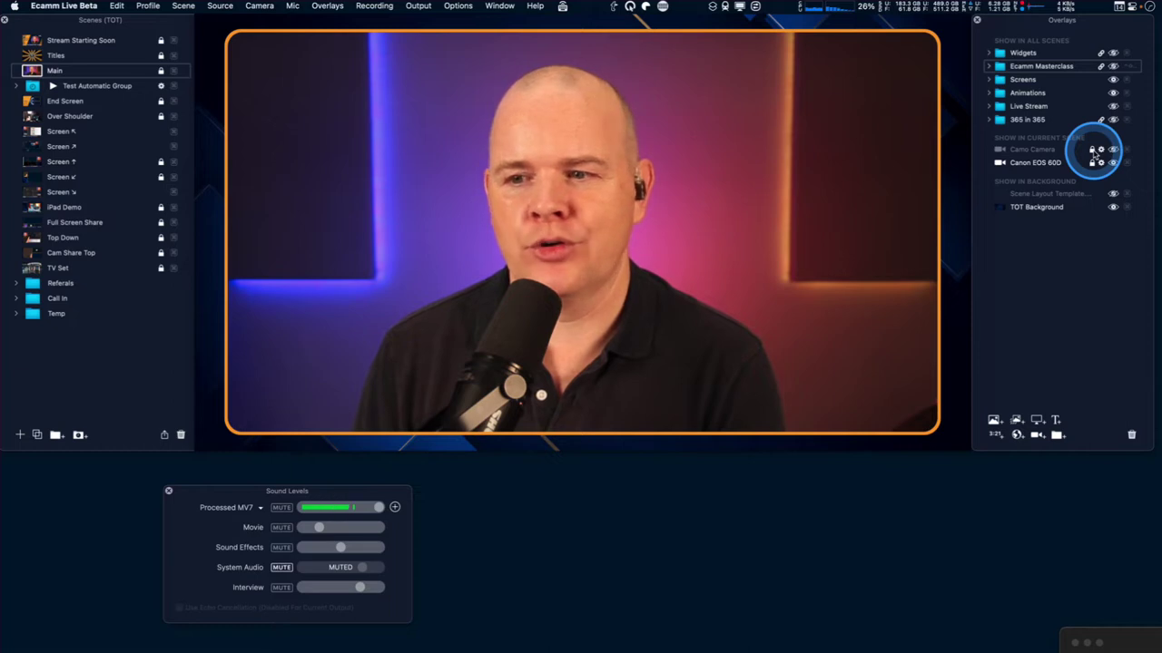
# Step: Toggle the Camo Camera overlay's visibility in the Main scene, leaving it hidden
pyautogui.click(1114, 150)
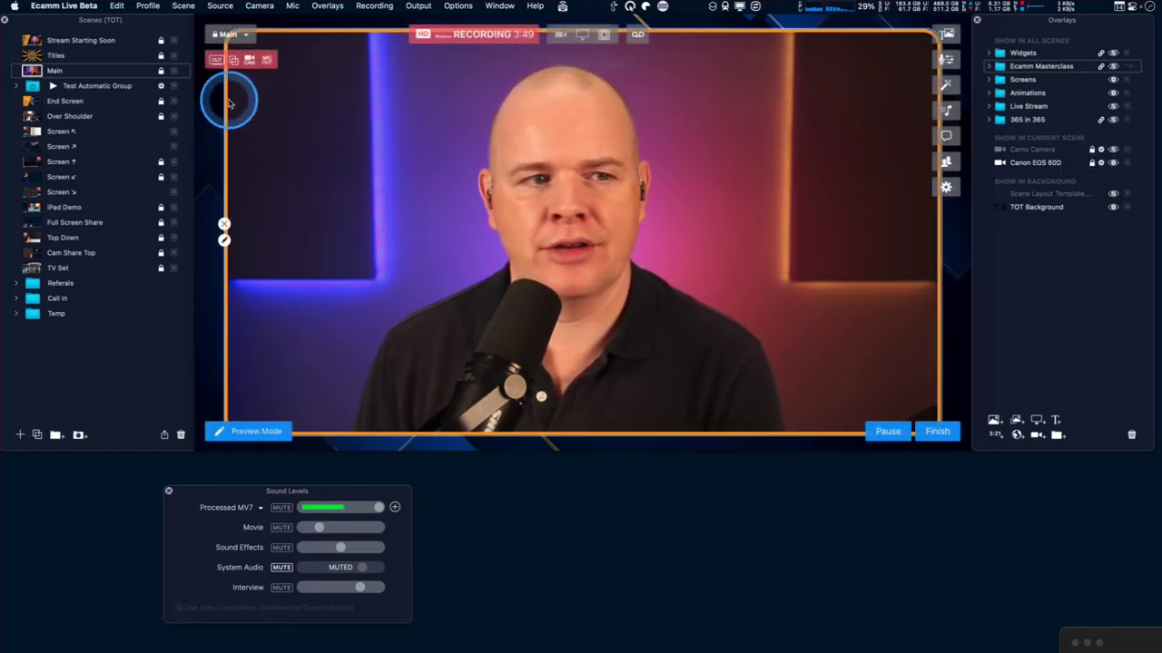
pyautogui.click(1115, 149)
pyautogui.click(1114, 149)
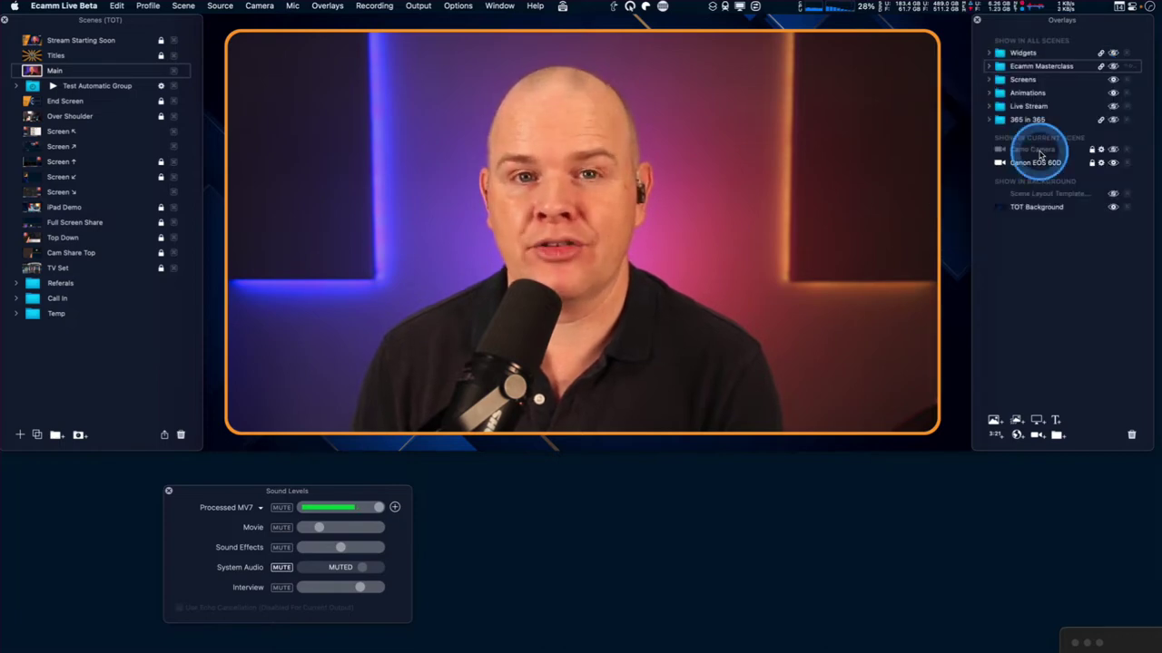
# Step: Compare the current-scene overlays of the Screen ↗ scene with those of the Main scene, ending on Main
pyautogui.press('super+8')
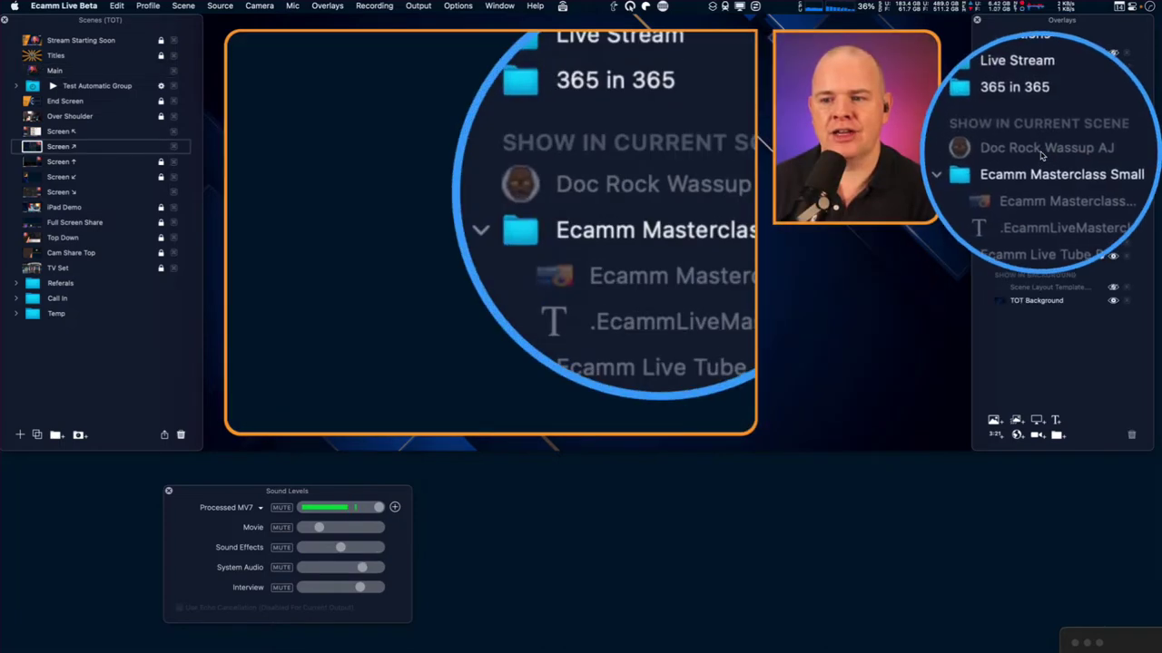
pyautogui.click(1023, 236)
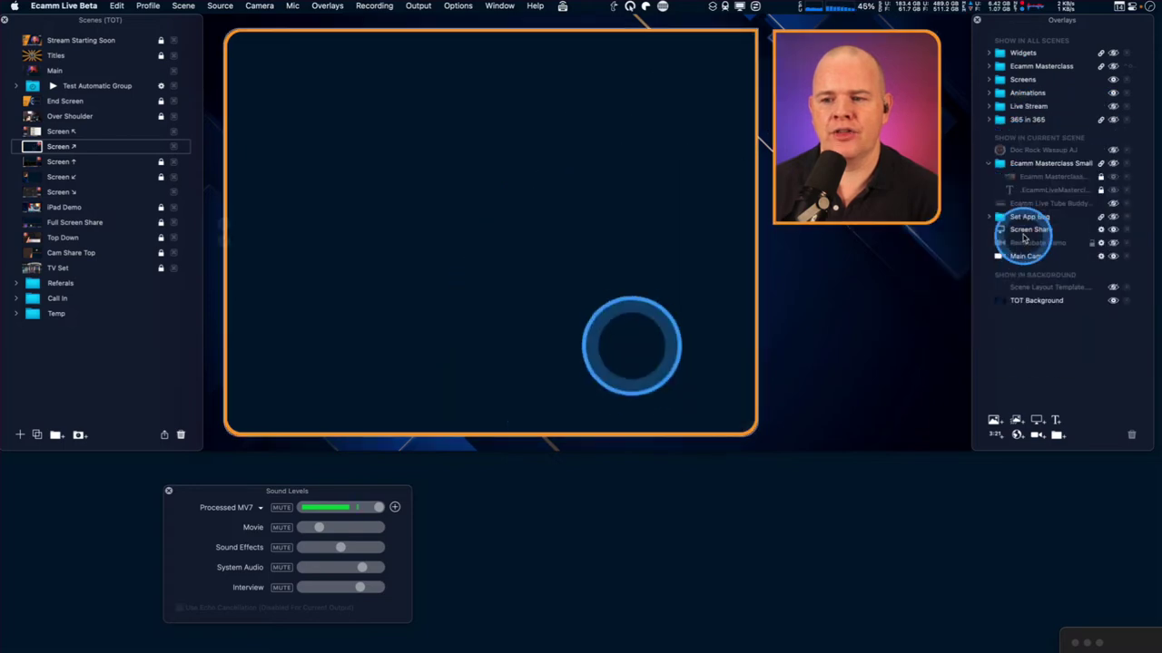
pyautogui.press('super+3')
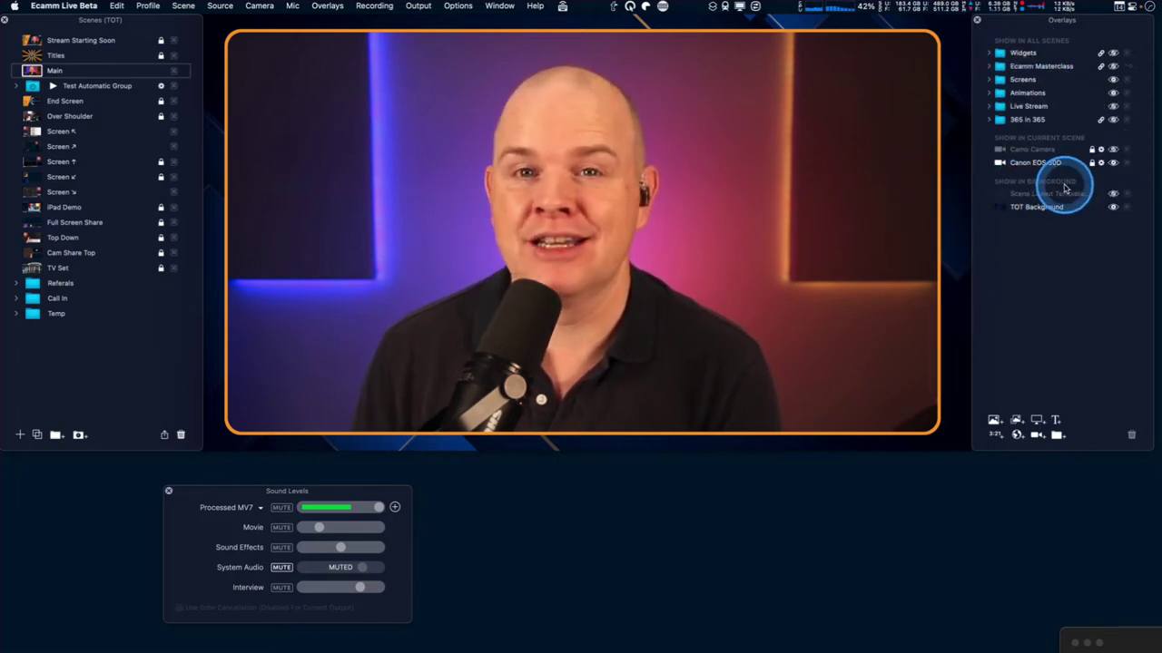
# Step: Hide the Canon EOS 60D camera overlay in the Main scene and show it again
pyautogui.click(1114, 162)
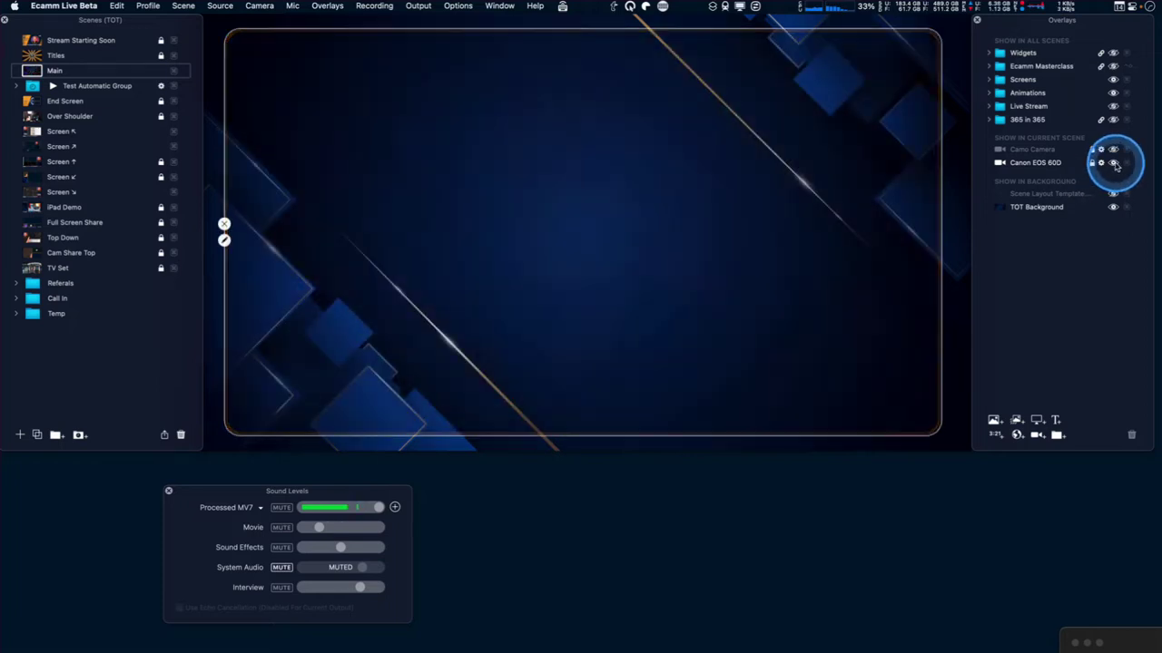
pyautogui.click(1113, 162)
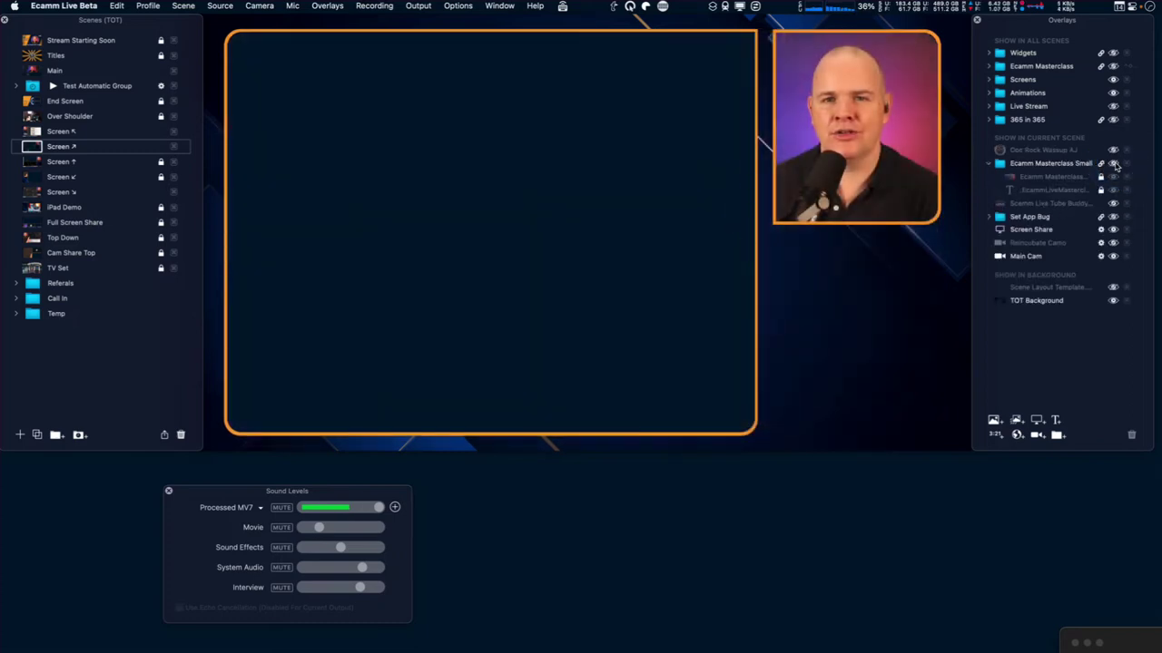
# Step: Show the Scene Layout Template background overlay in the Screen ↗ scene
pyautogui.click(1114, 163)
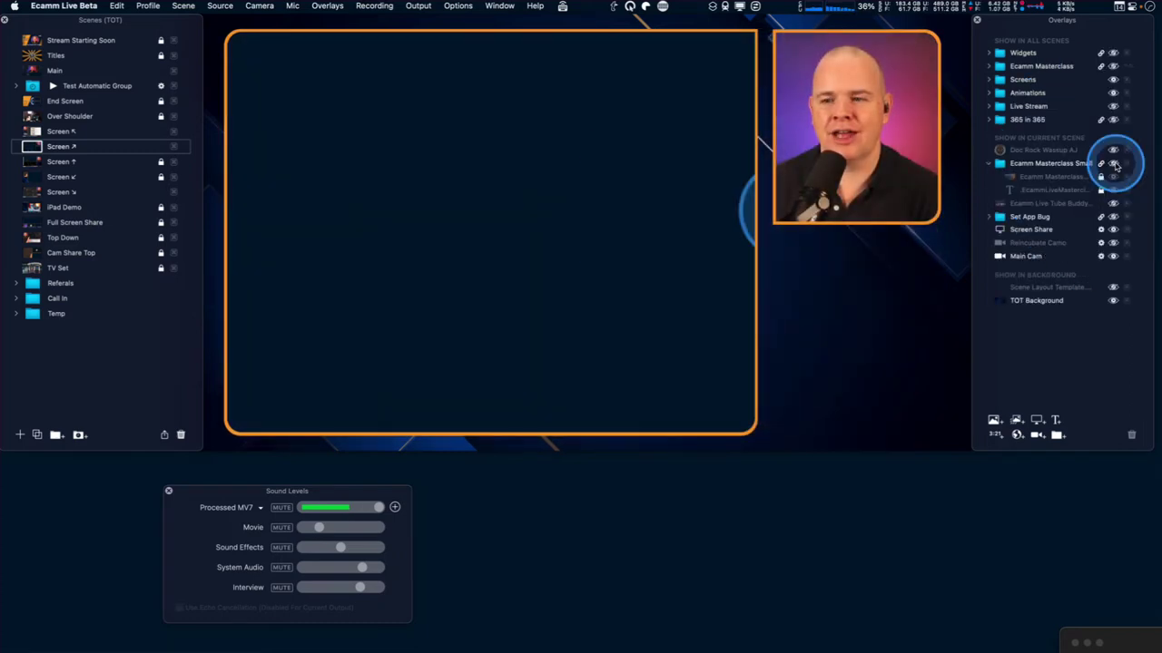
pyautogui.click(1113, 287)
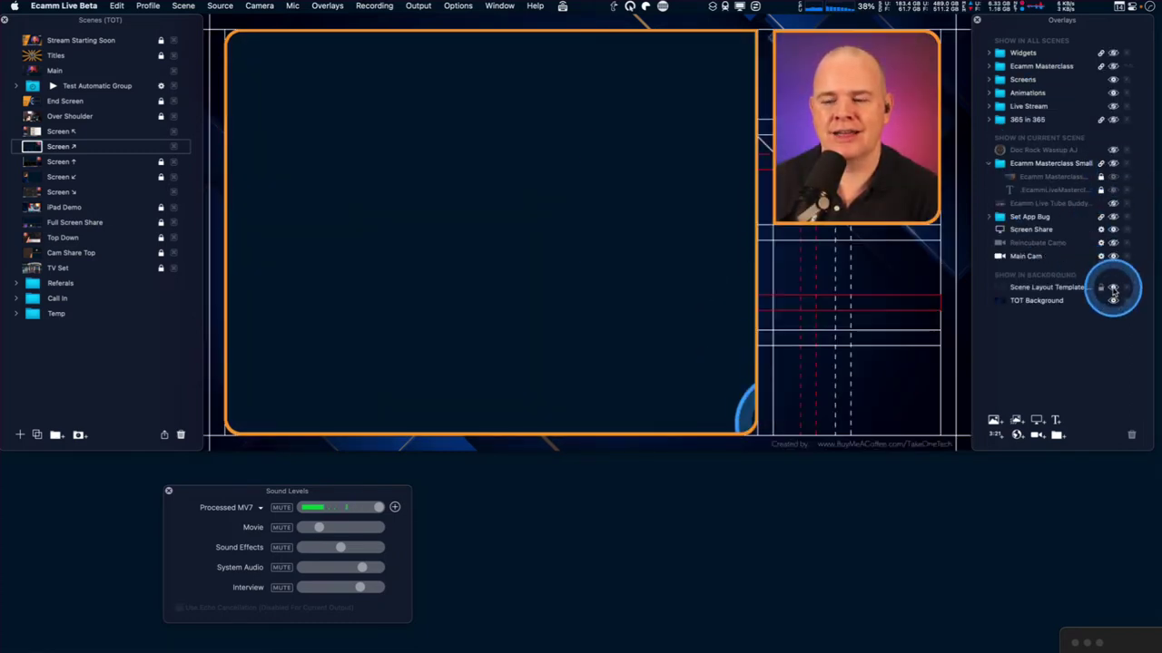
# Step: Hide the Scene Layout Template and TOT Background overlays in the Screen ↗ scene and switch to the Main scene
pyautogui.click(1113, 288)
pyautogui.click(1112, 301)
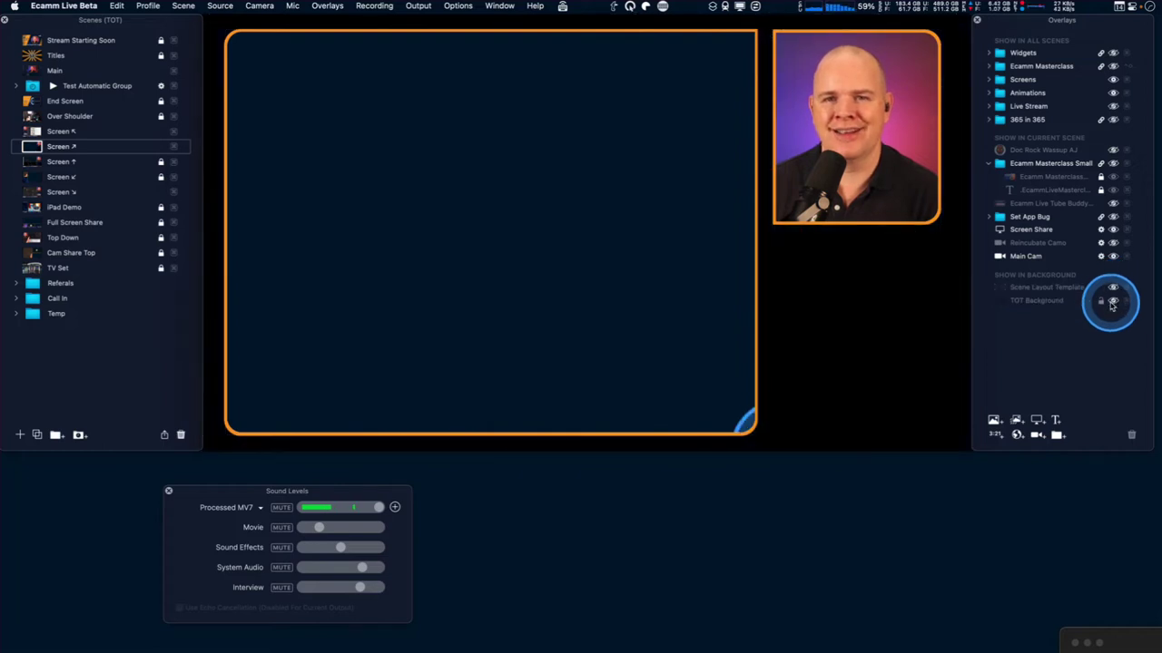
pyautogui.press('super+3')
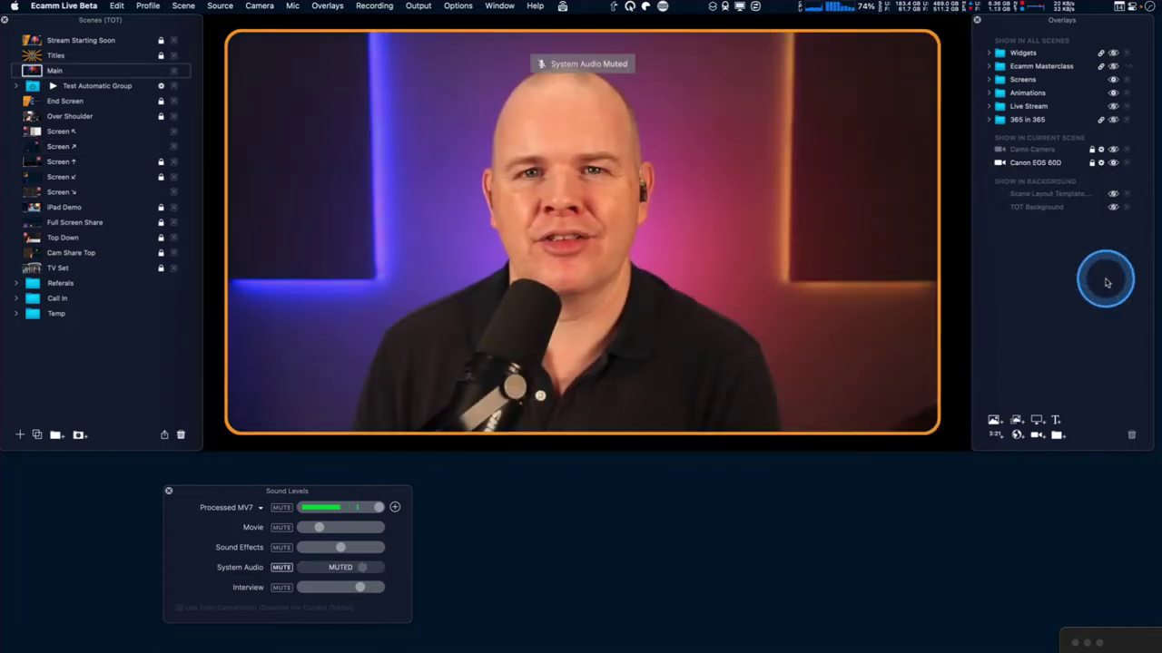
# Step: Toggle the Canon EOS 60D camera overlay, leaving it visible, and show the TOT Background overlay in the Main scene
pyautogui.click(1113, 164)
pyautogui.click(1113, 163)
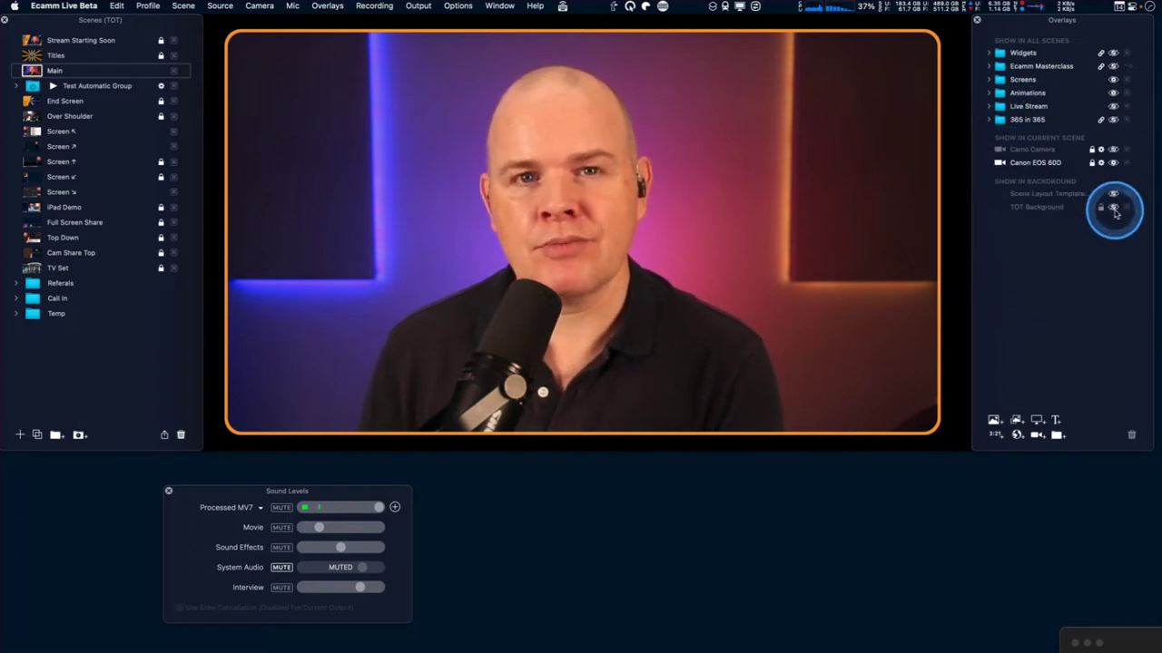
pyautogui.click(1114, 207)
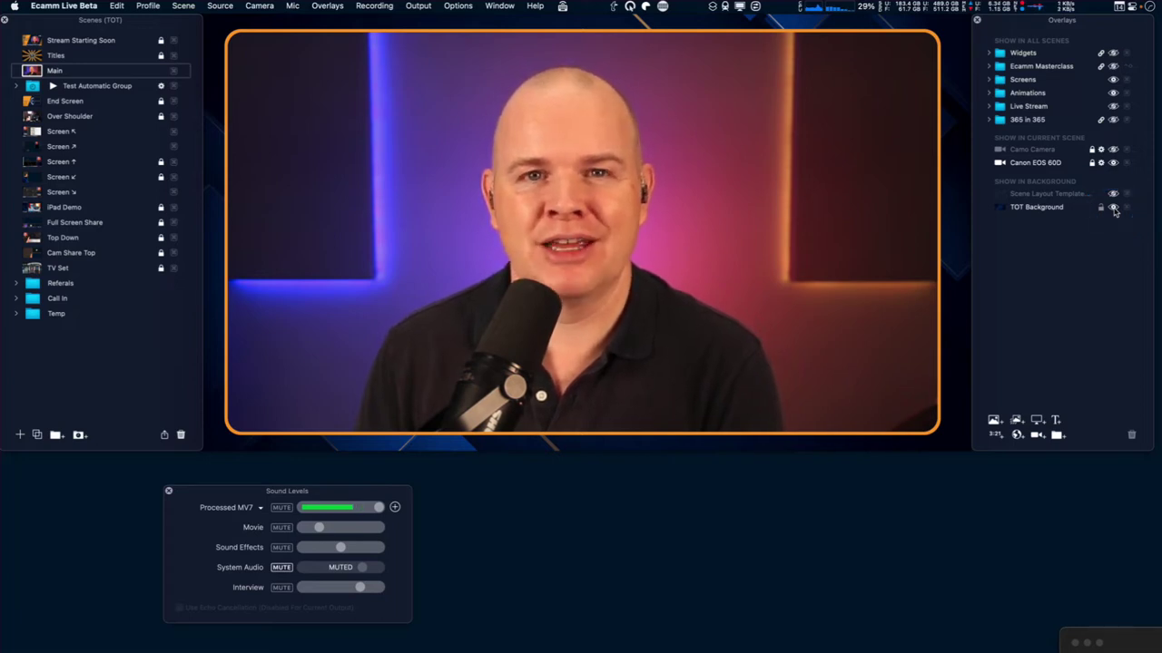
# Step: Hide the Canon EOS 60D camera and show the Scene Layout Template overlay over the TOT Background in the Main scene
pyautogui.click(1113, 195)
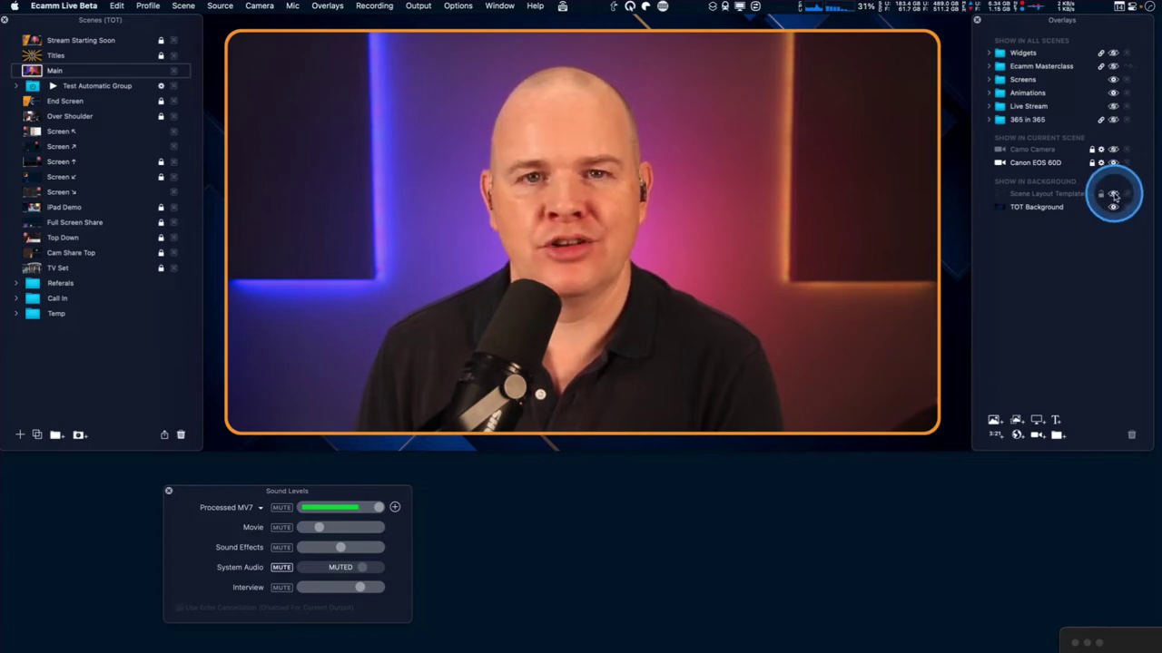
pyautogui.click(1113, 163)
pyautogui.click(1113, 194)
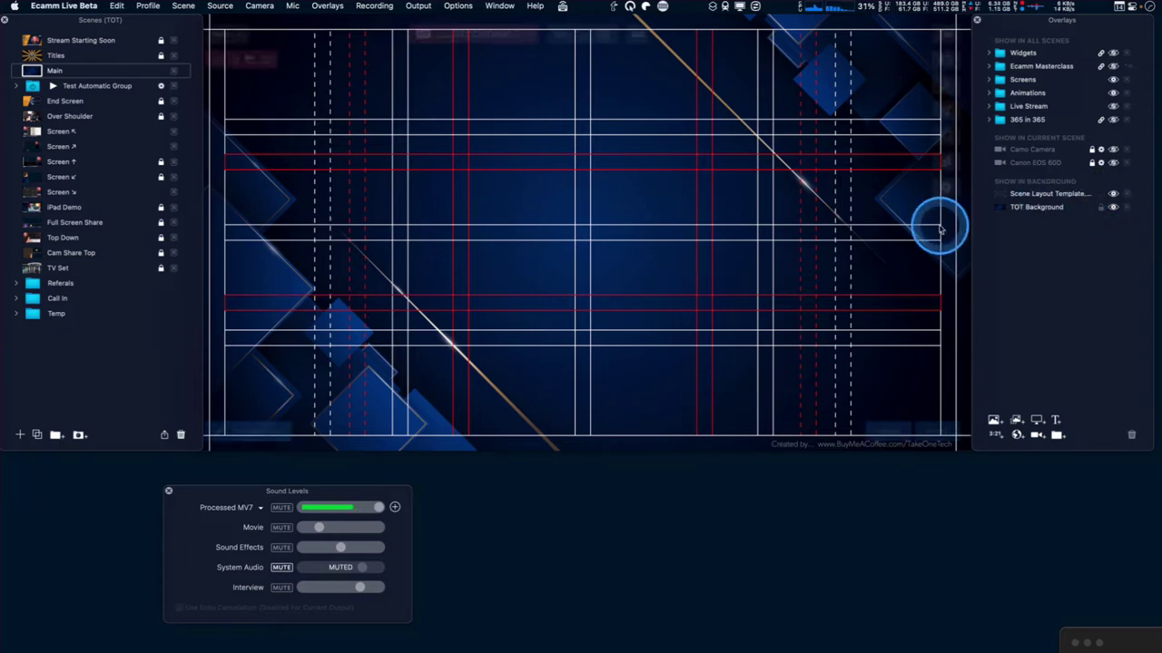
pyautogui.moveTo(695, 218)
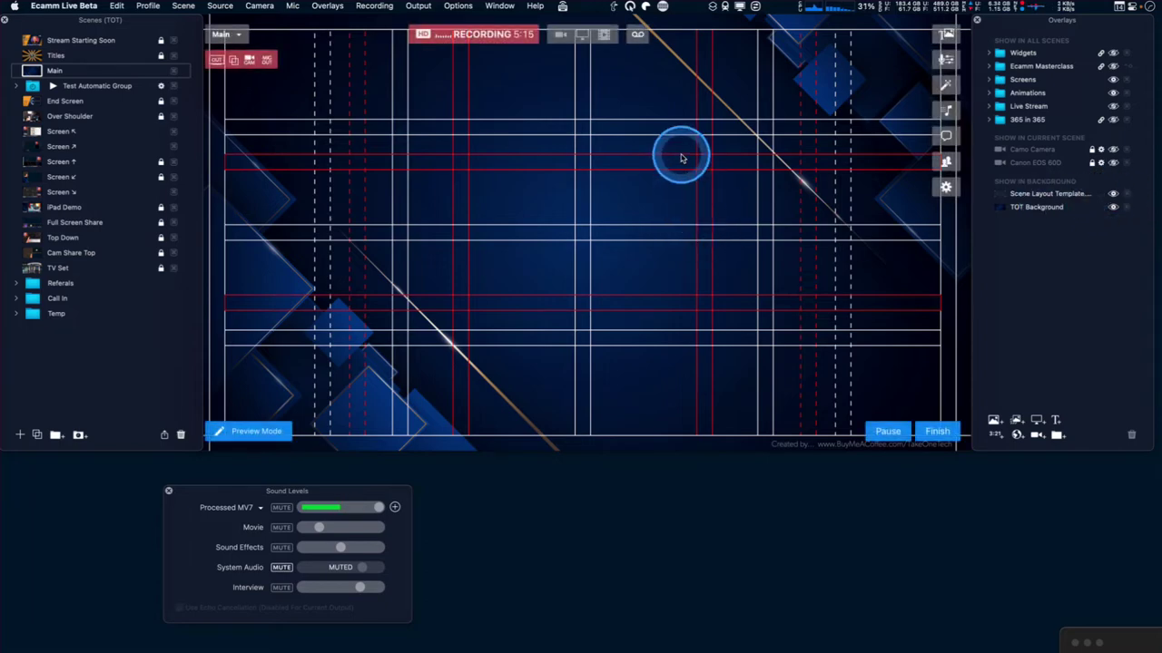
# Step: Toggle the Scene Layout Template overlay, leaving it hidden, and show the Canon EOS 60D camera again
pyautogui.click(1110, 194)
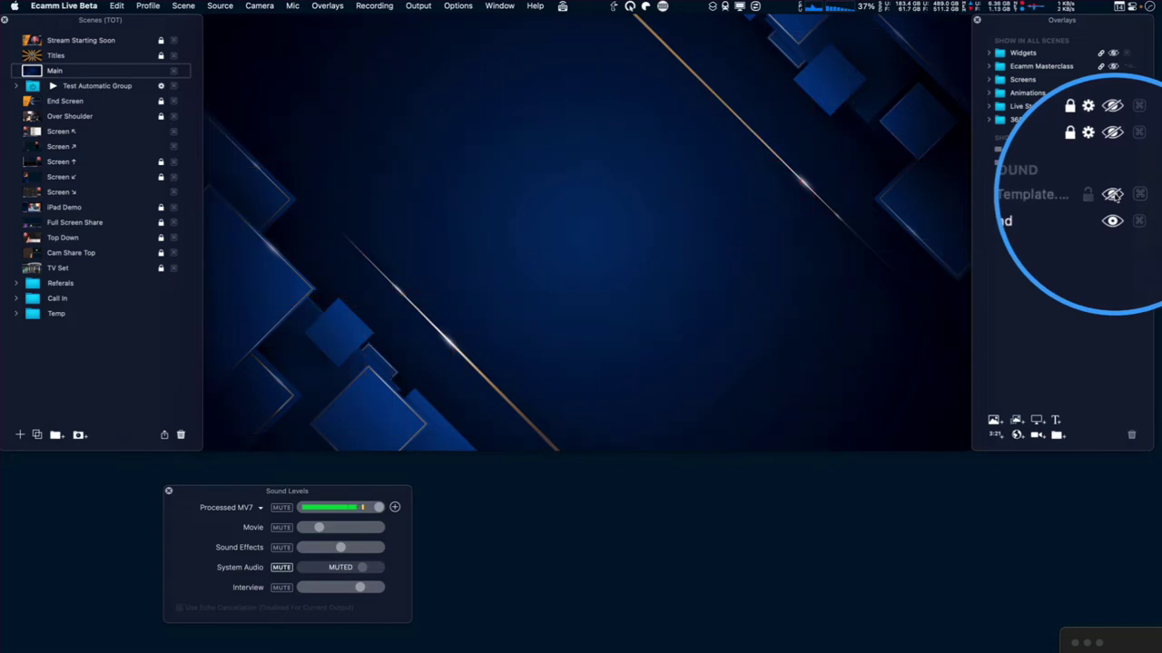
pyautogui.click(1112, 194)
pyautogui.click(1112, 194)
pyautogui.click(1114, 162)
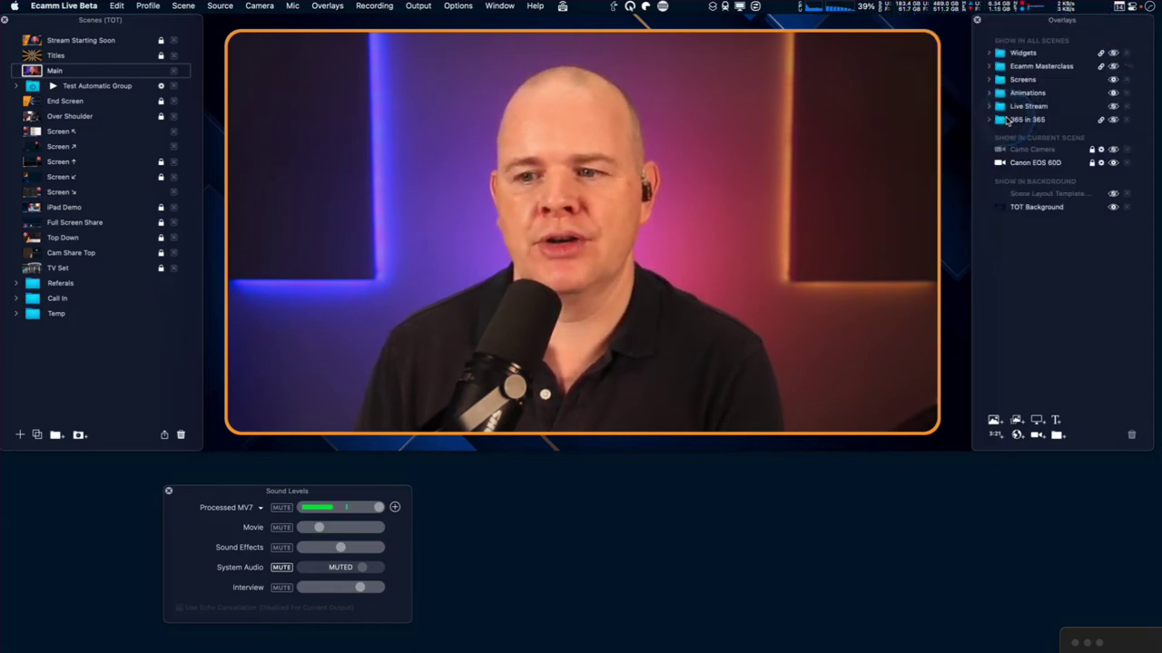
# Step: Bring up the Finder window of _EMC Assets and add Background 2.png to the background overlays above TOT Background
pyautogui.moveTo(1135, 635); pyautogui.dragTo(598, 472)
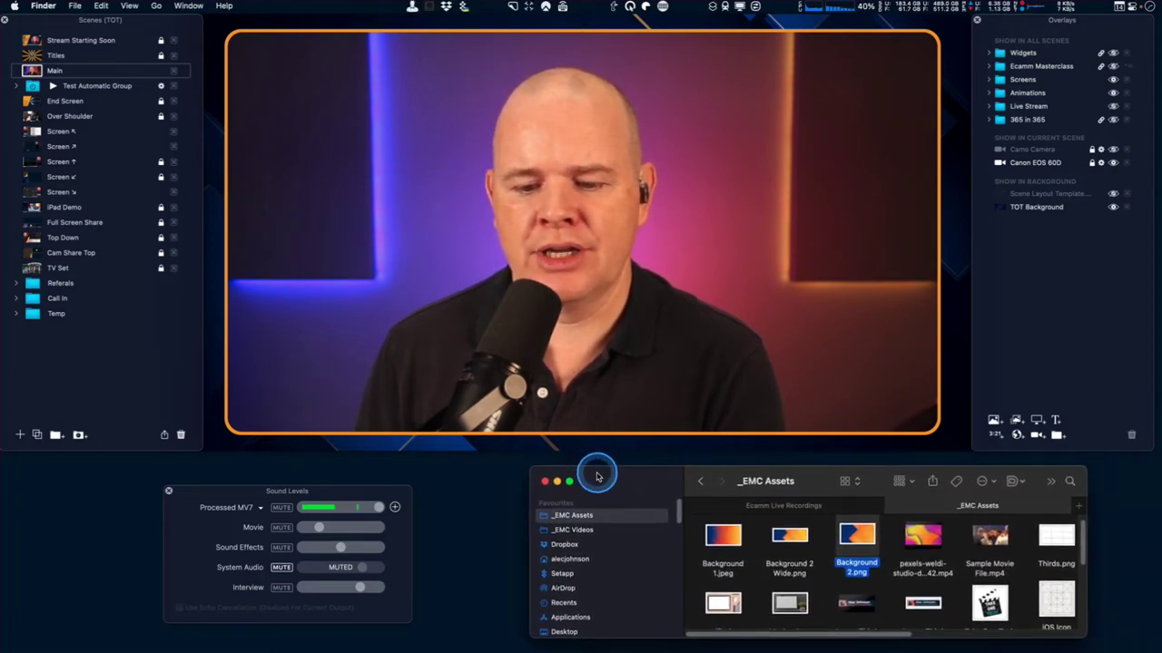
pyautogui.click(1113, 207)
pyautogui.click(1114, 208)
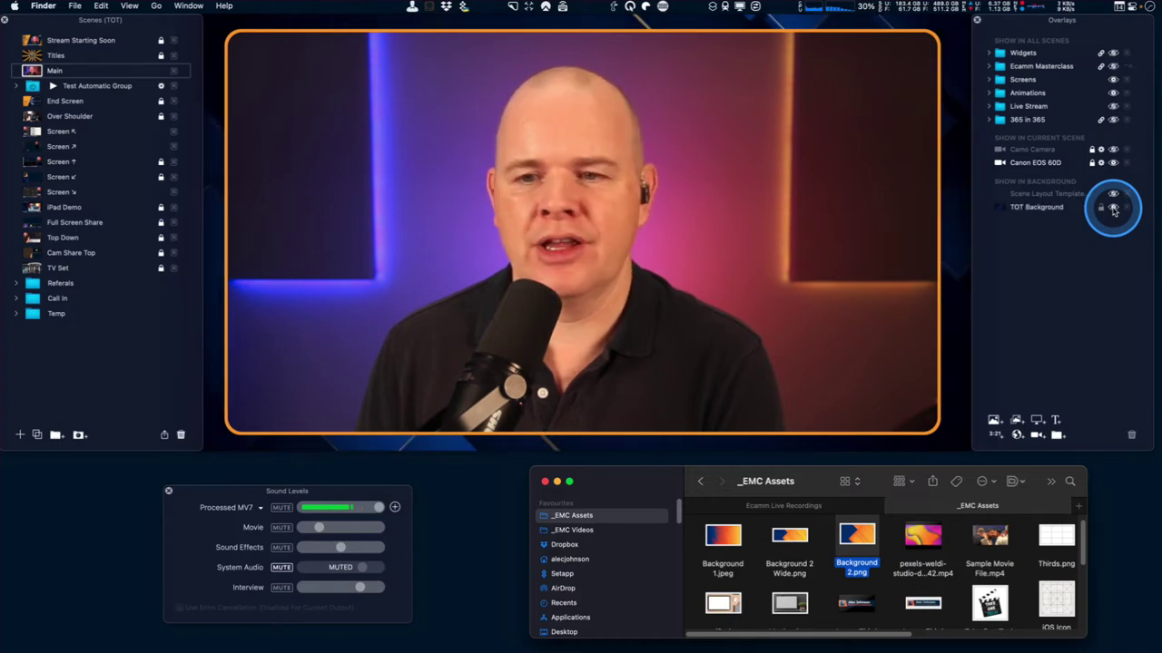
pyautogui.click(855, 537)
pyautogui.moveTo(855, 537); pyautogui.dragTo(1052, 255)
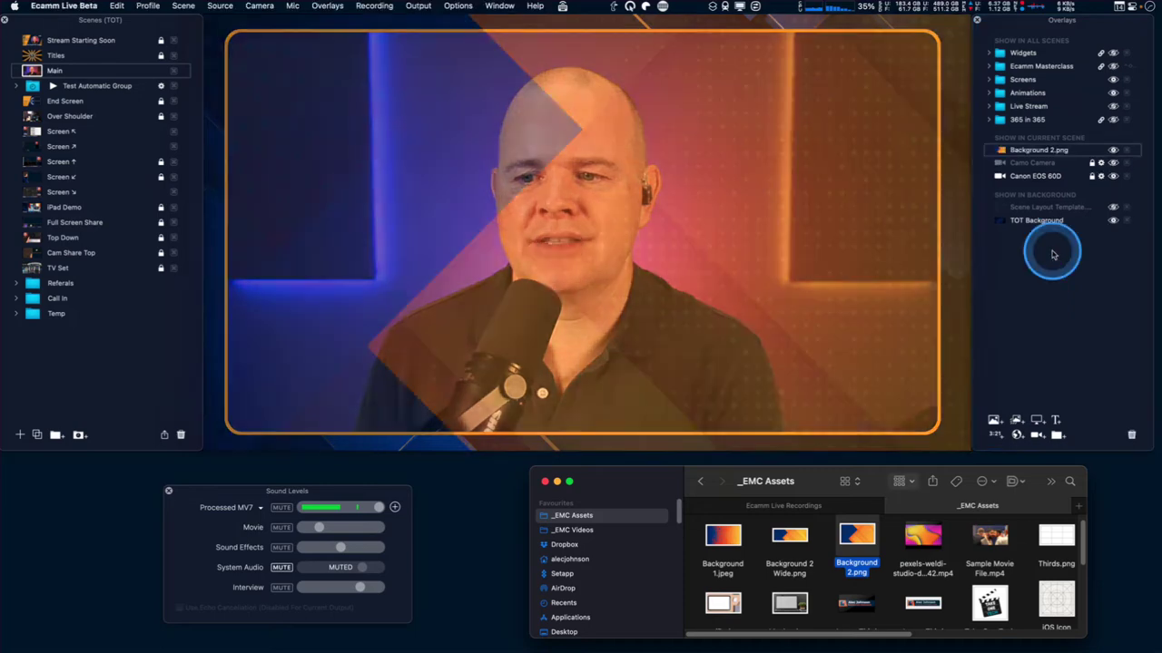
pyautogui.moveTo(1080, 151); pyautogui.dragTo(1075, 215)
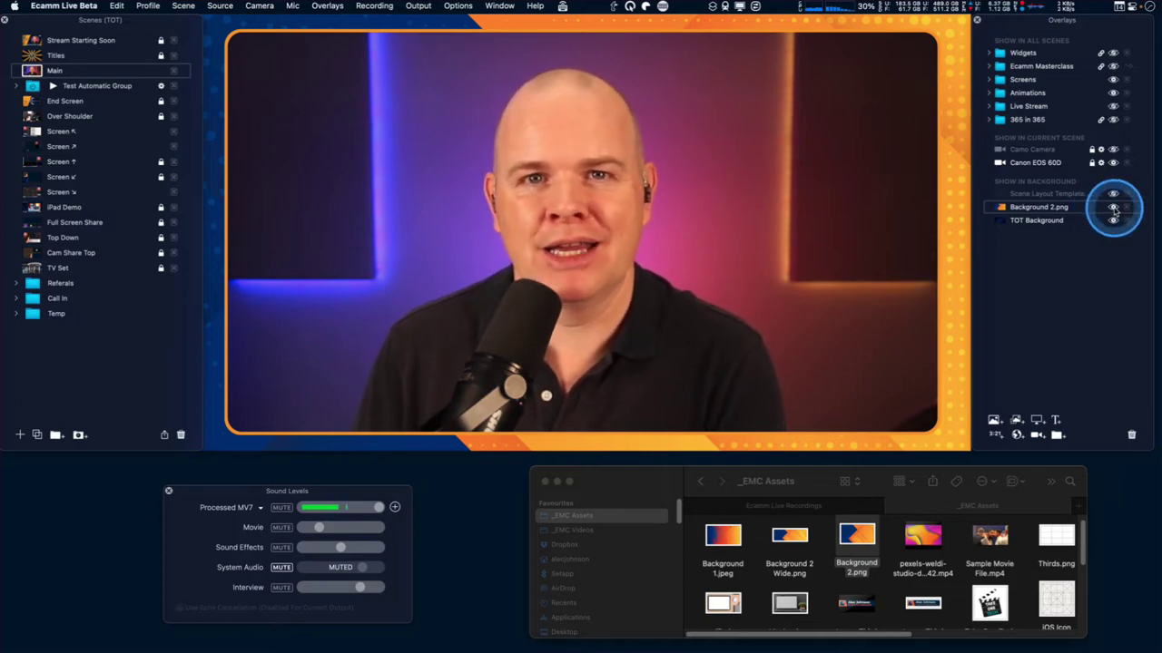
# Step: Compare the Background 2.png overlay in the Main and Screen ↗ scenes and hide it from Main
pyautogui.click(1113, 209)
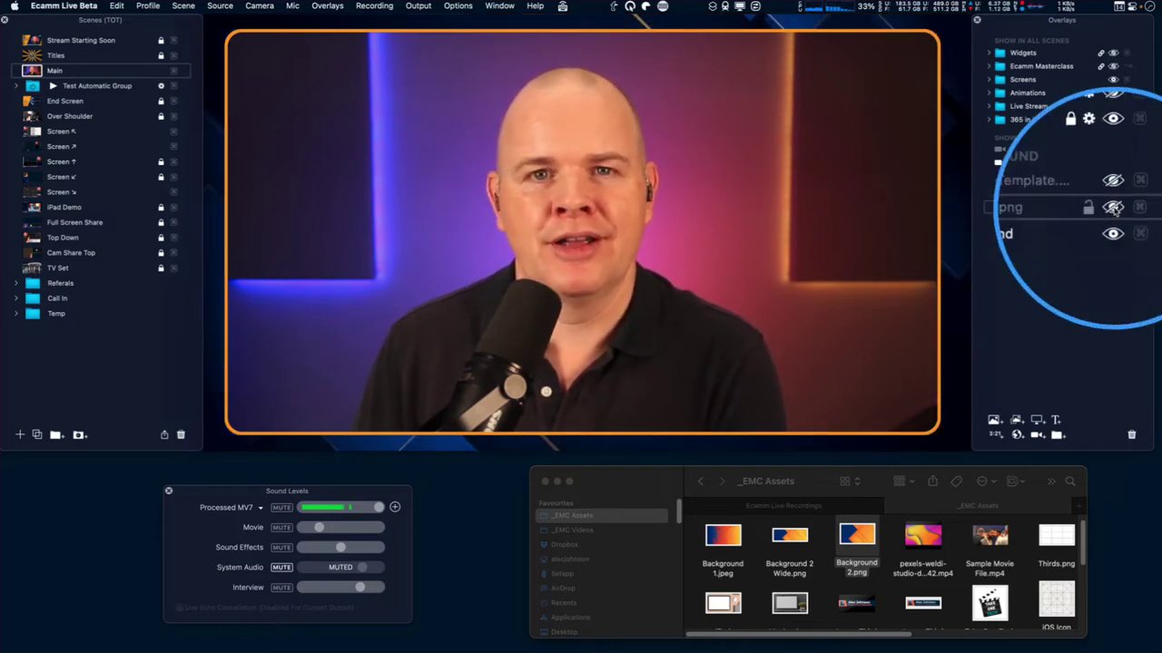
pyautogui.click(1113, 208)
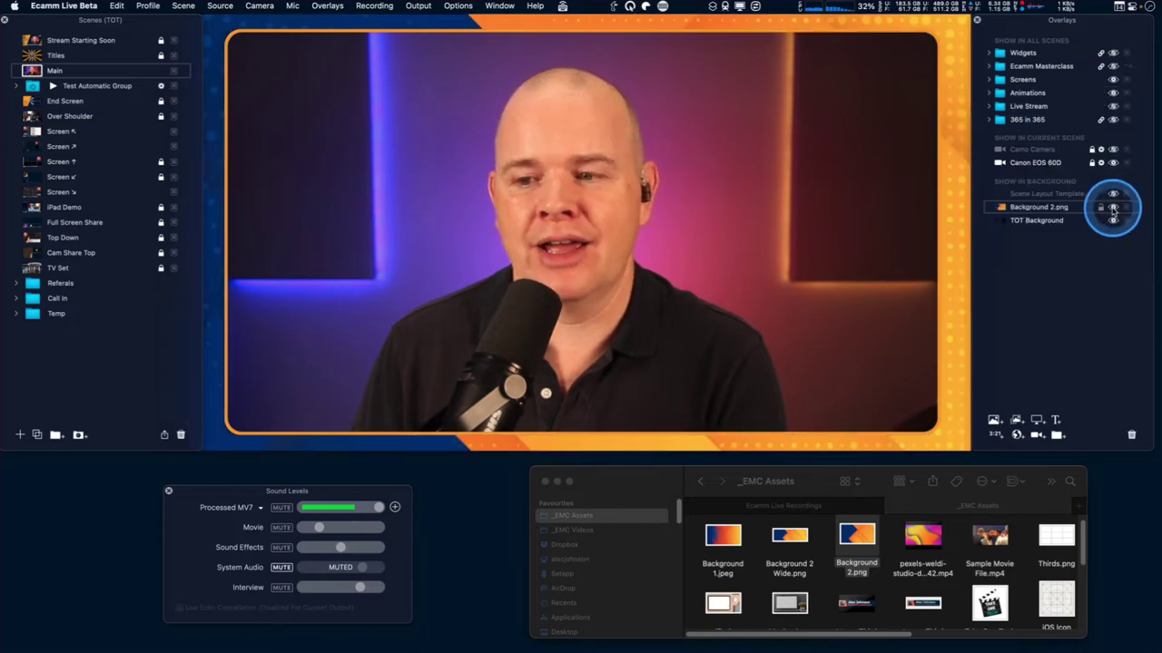
pyautogui.moveTo(430, 121)
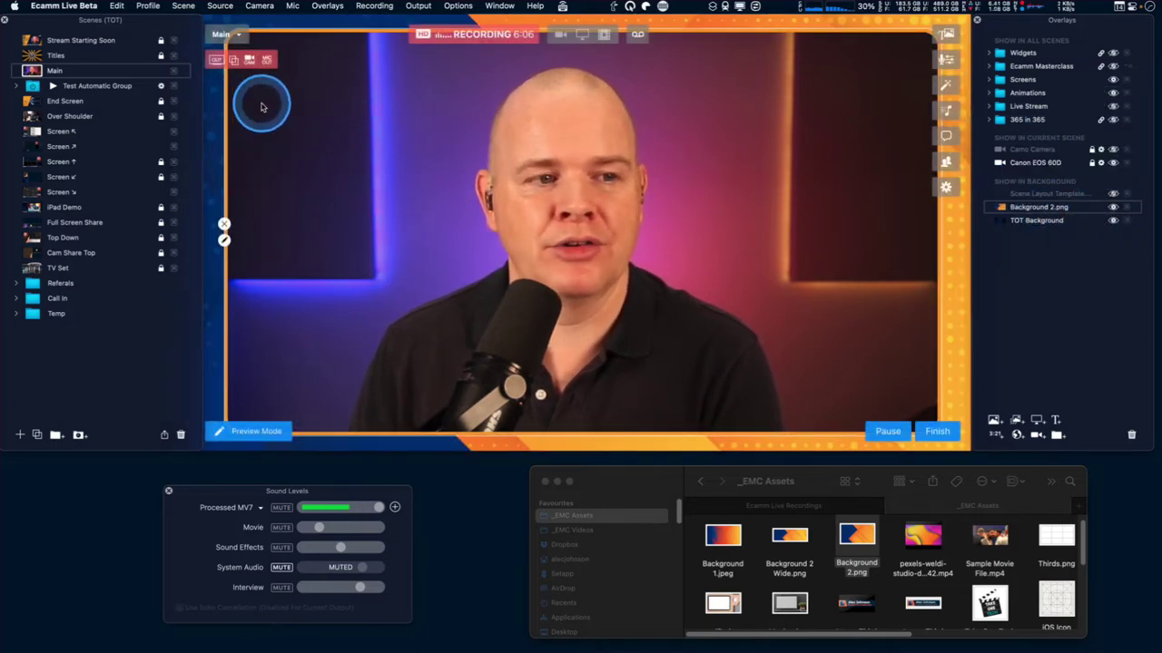
pyautogui.hotkey('ctrl', '8')
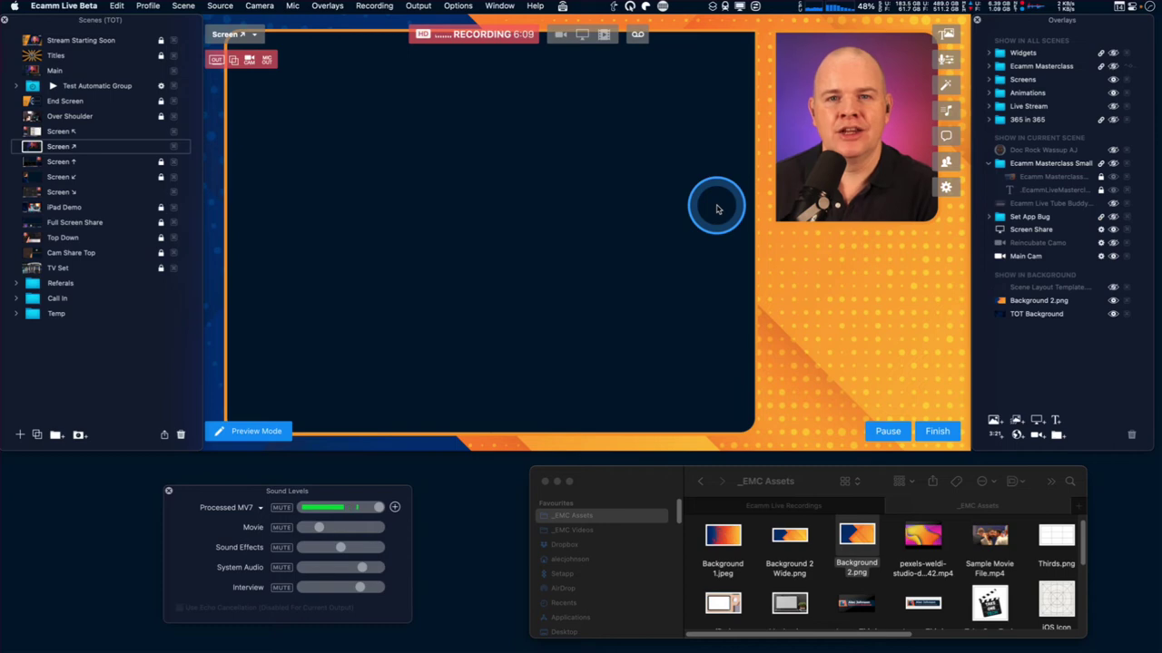
pyautogui.hotkey('ctrl', '3')
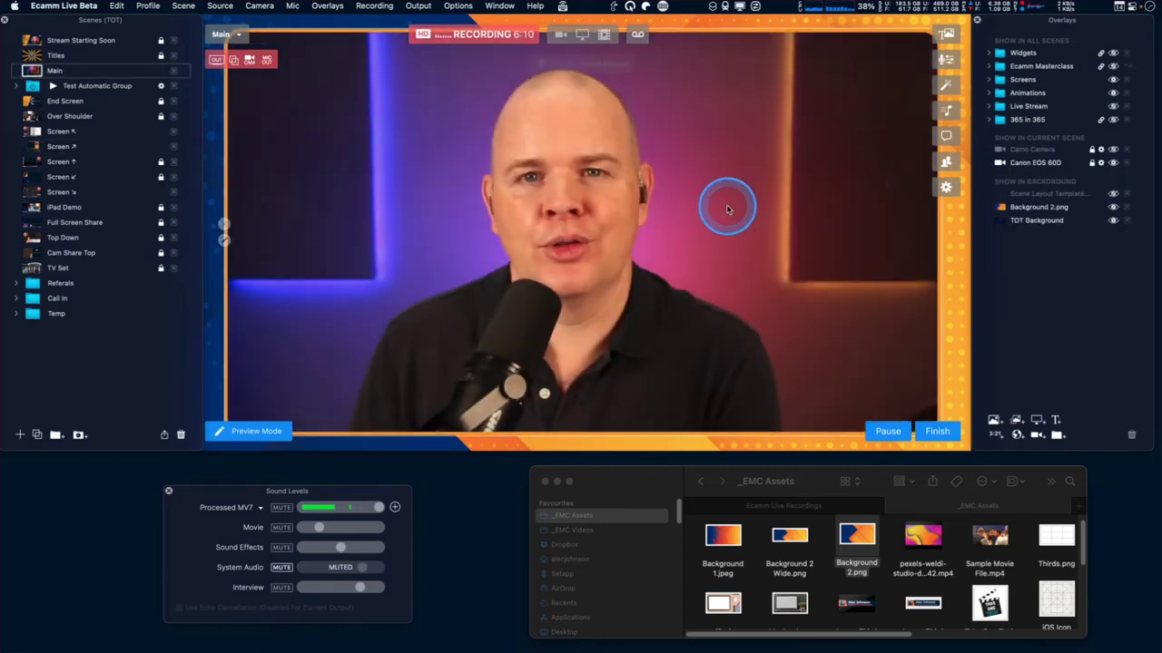
pyautogui.click(1113, 208)
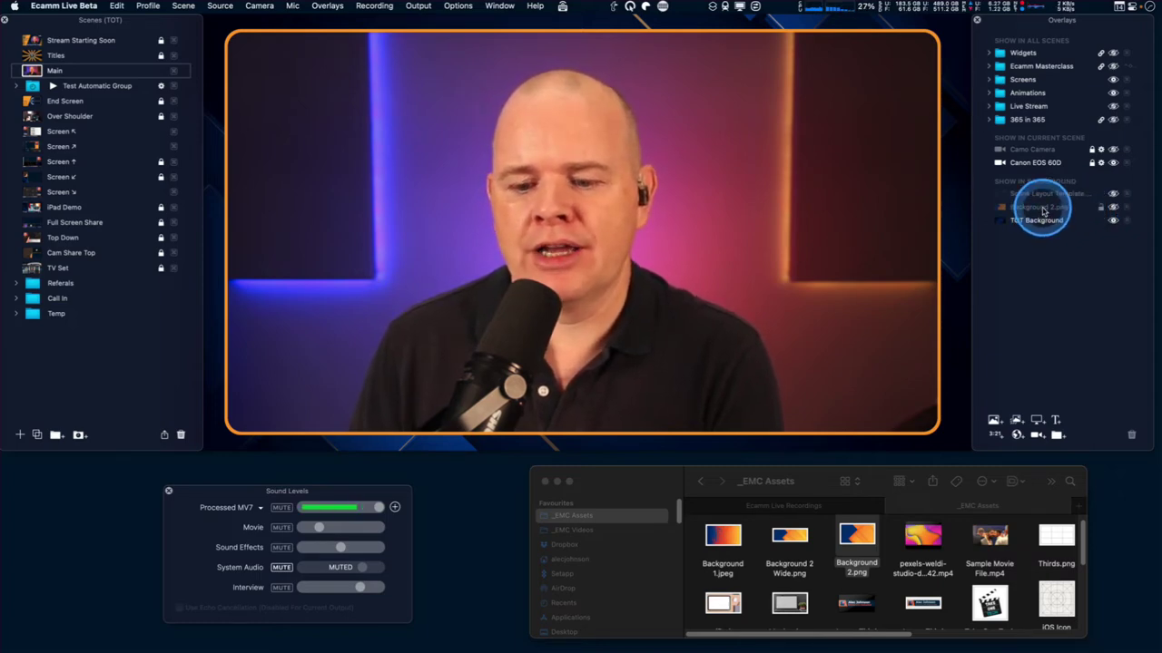
# Step: Add Lower Third Image.png to the Main scene's current-scene overlays, shrunk and placed near the picture's lower-left corner
pyautogui.click(923, 601)
pyautogui.moveTo(923, 601); pyautogui.dragTo(1021, 266)
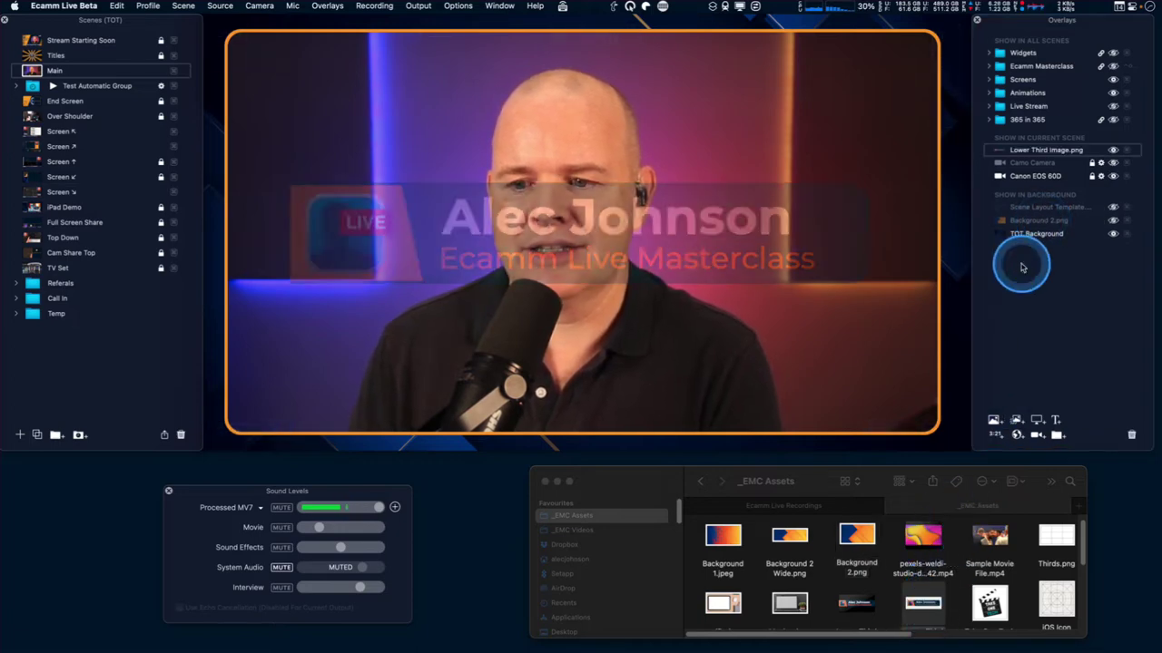
pyautogui.moveTo(679, 218); pyautogui.dragTo(473, 351)
pyautogui.scroll(-5, 645, 338)
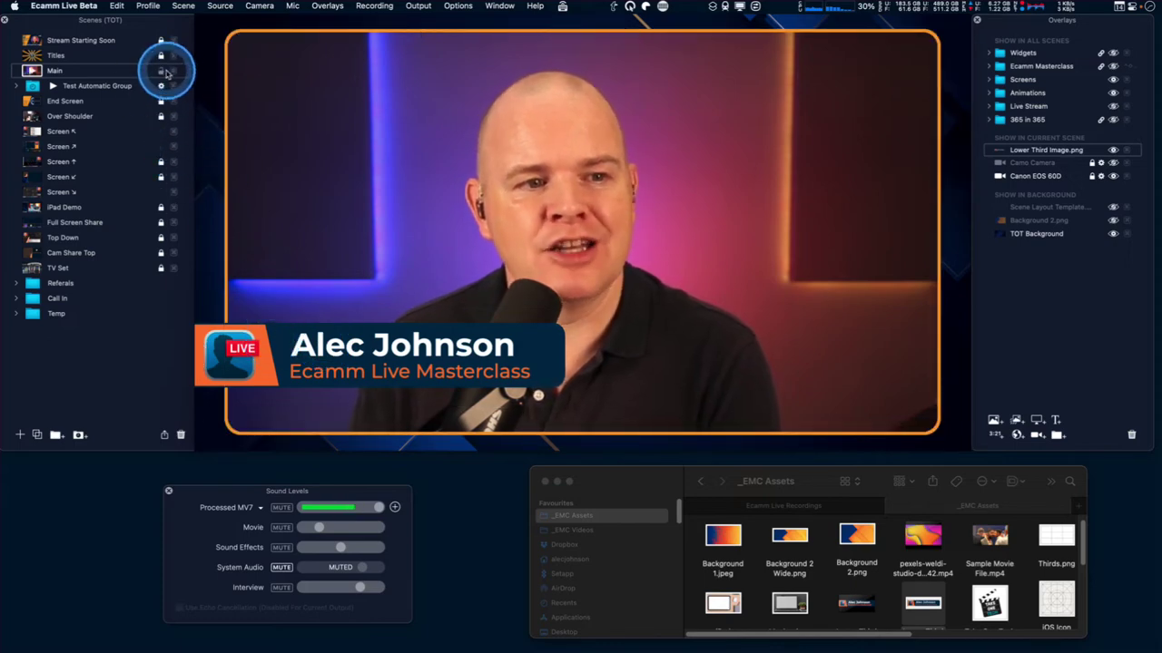
# Step: Hide the Lower Third Image.png overlay and delete it from the Main scene
pyautogui.click(201, 349)
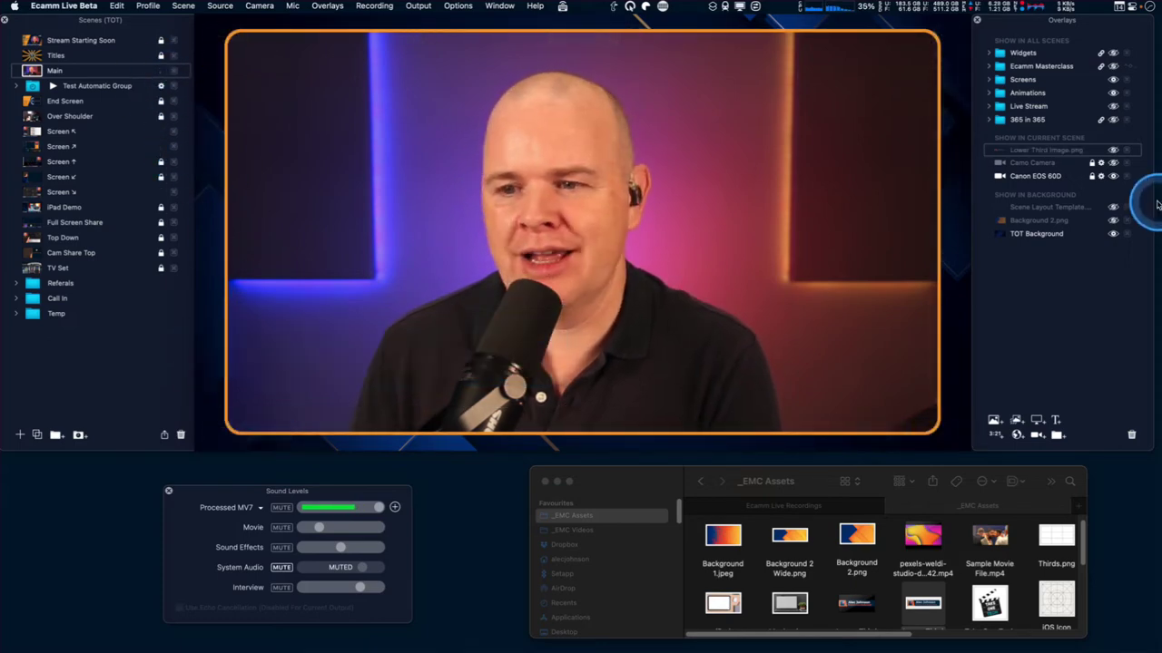
pyautogui.click(1023, 151)
pyautogui.press('Delete')
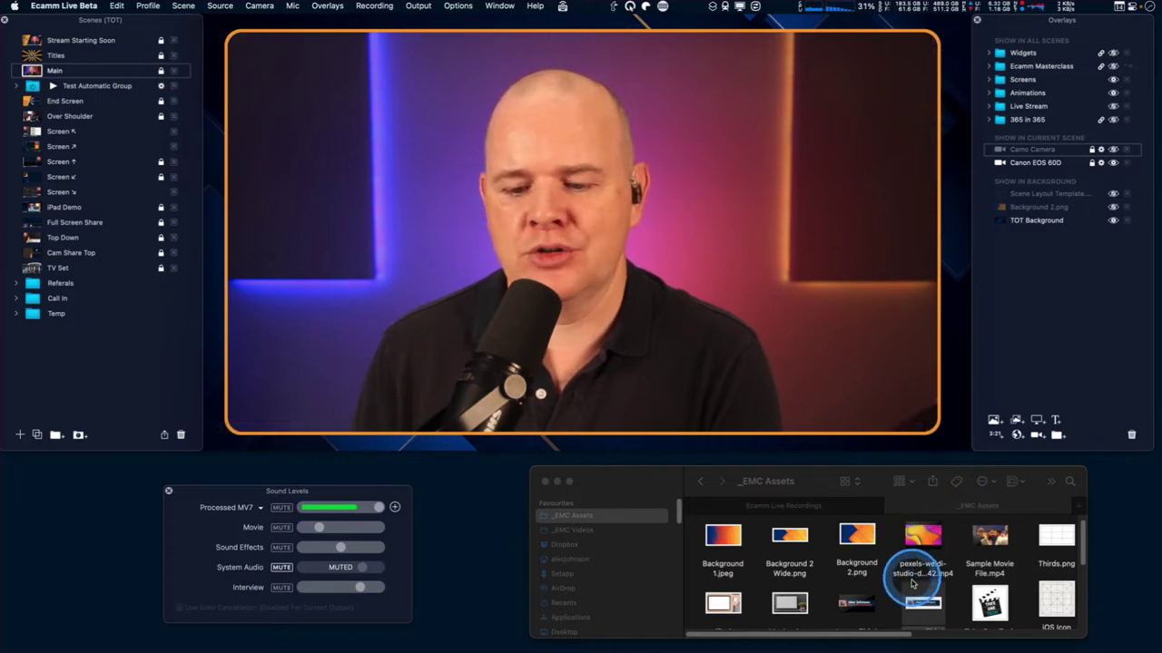
# Step: Add Lower Third Image.png to the overlays shown in all scenes, shrunk and placed near the picture's lower-left corner
pyautogui.moveTo(923, 603); pyautogui.dragTo(303, 336)
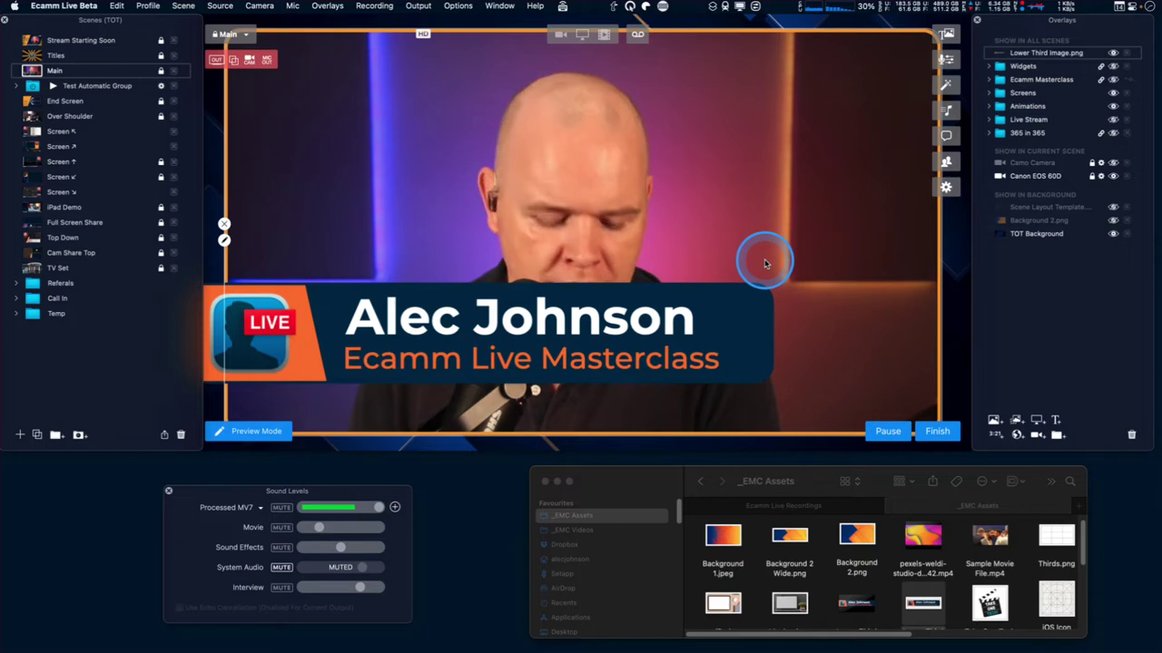
pyautogui.scroll(-5, 595, 346)
pyautogui.moveTo(613, 340); pyautogui.dragTo(451, 365)
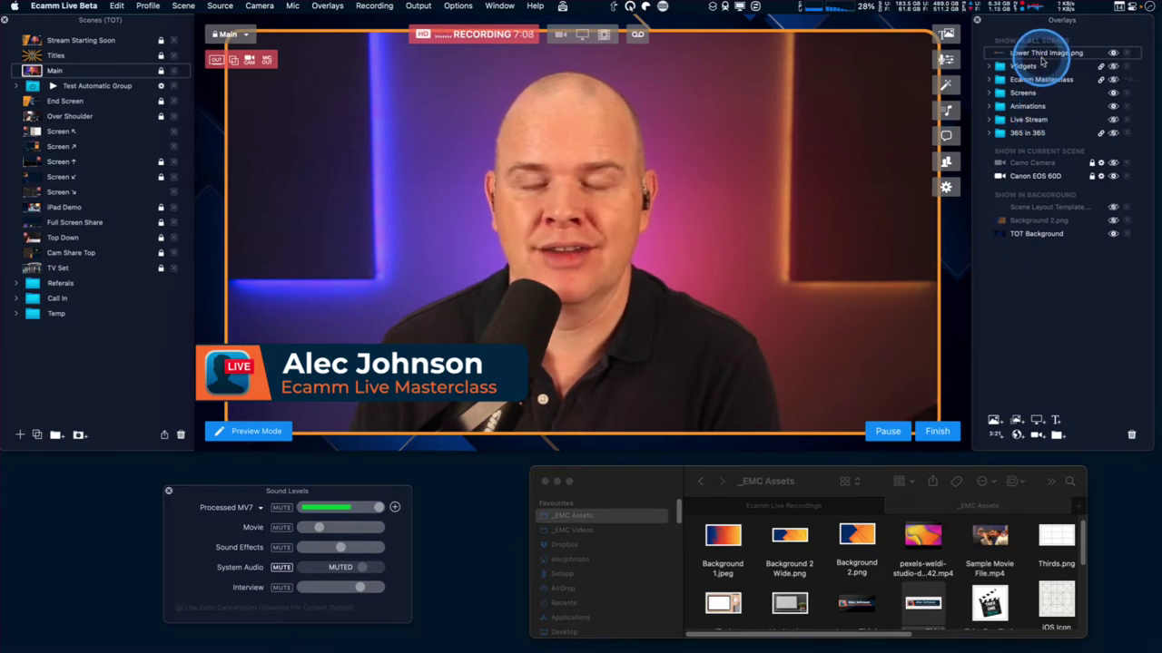
# Step: Toggle the all-scenes Lower Third Image.png overlay's visibility, leaving it hidden
pyautogui.click(216, 365)
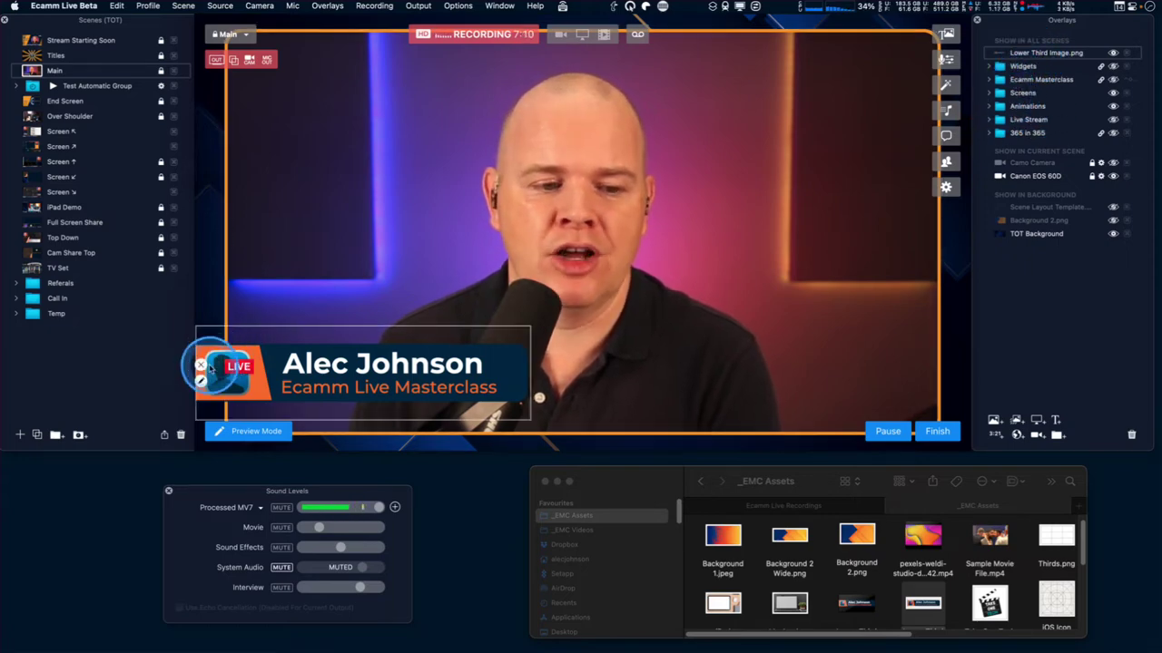
pyautogui.click(201, 365)
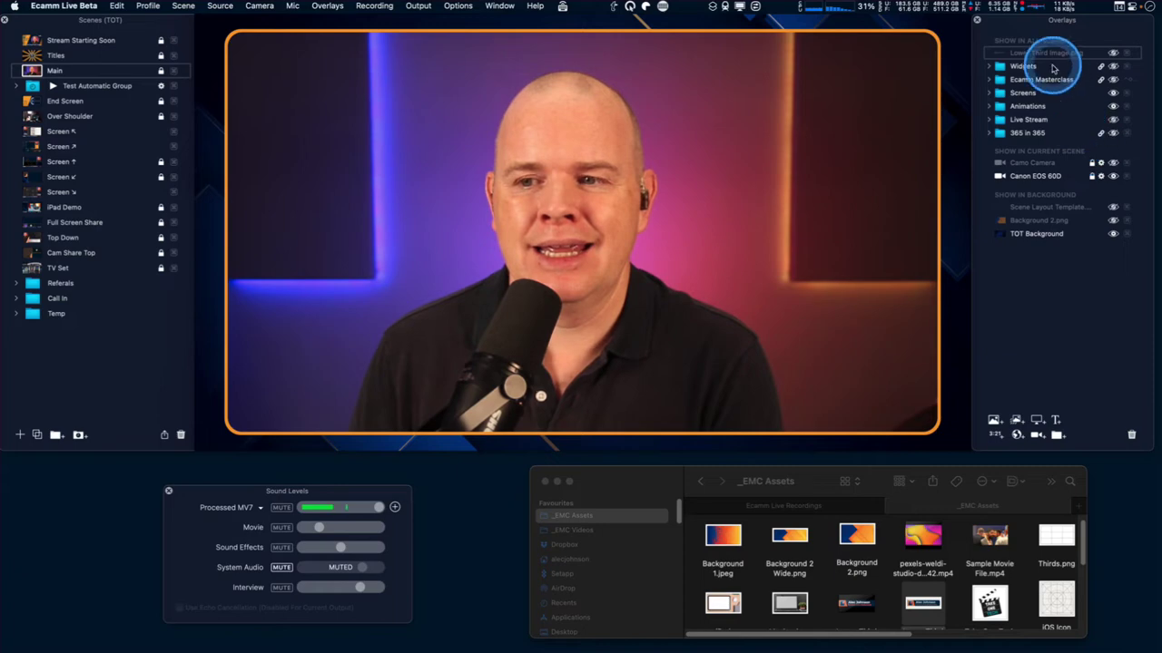
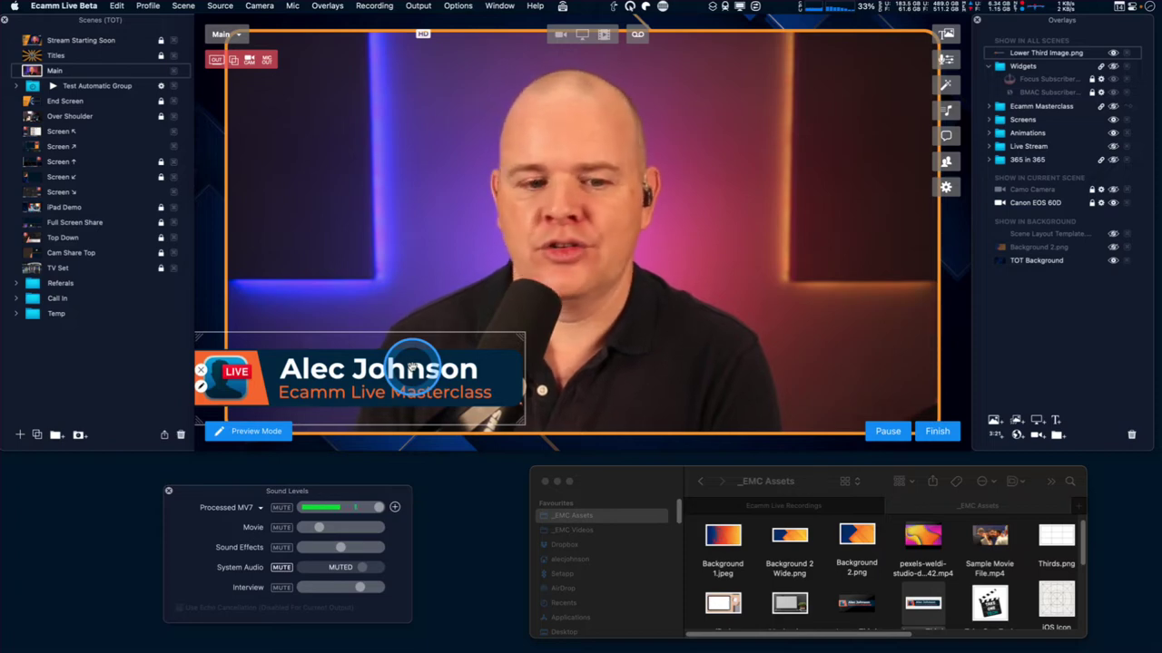
pyautogui.click(201, 371)
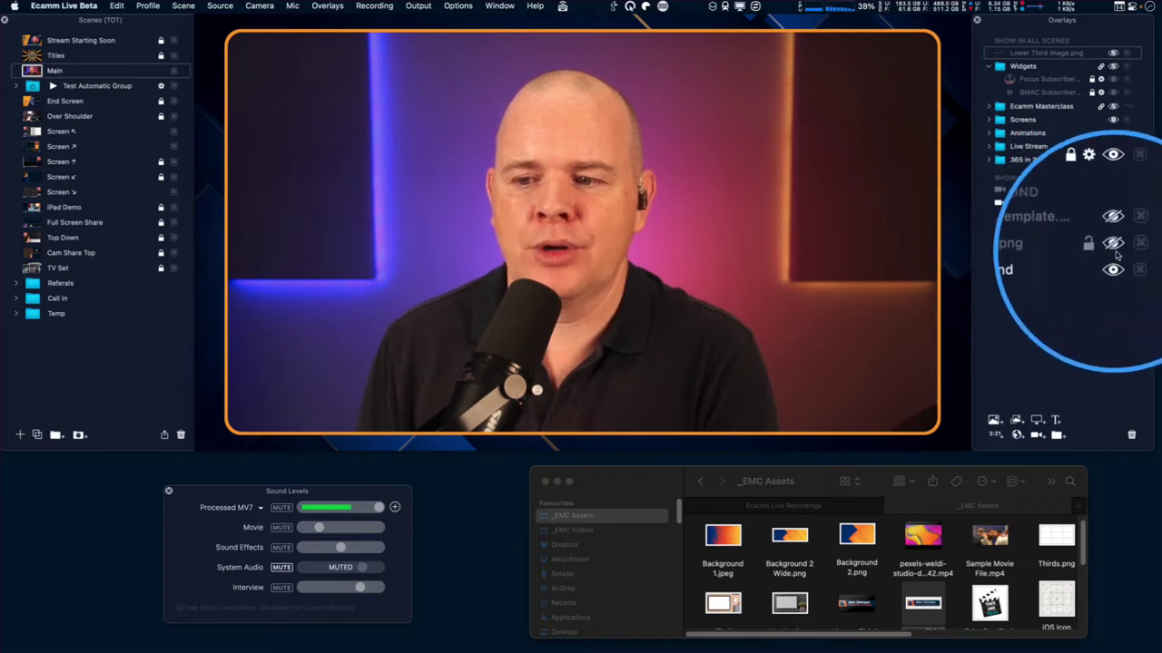
# Step: Show Background 2.png and move TOT Background above it in the background overlays, toggling TOT Background off and on
pyautogui.click(1060, 251)
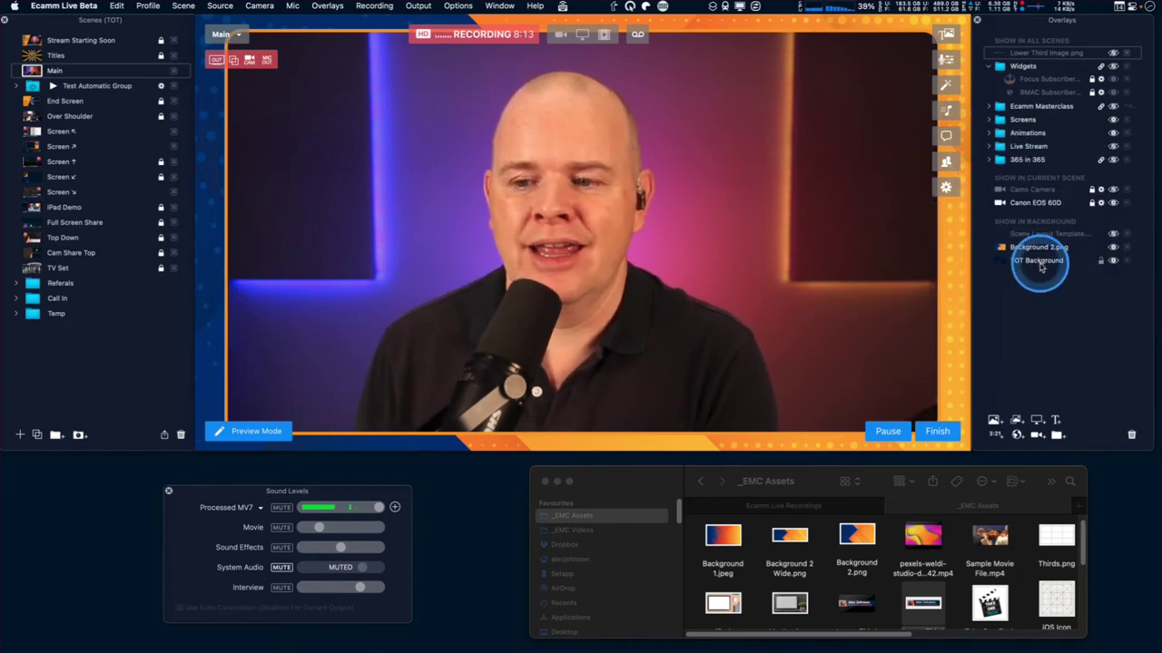
pyautogui.moveTo(1037, 254); pyautogui.dragTo(1035, 247)
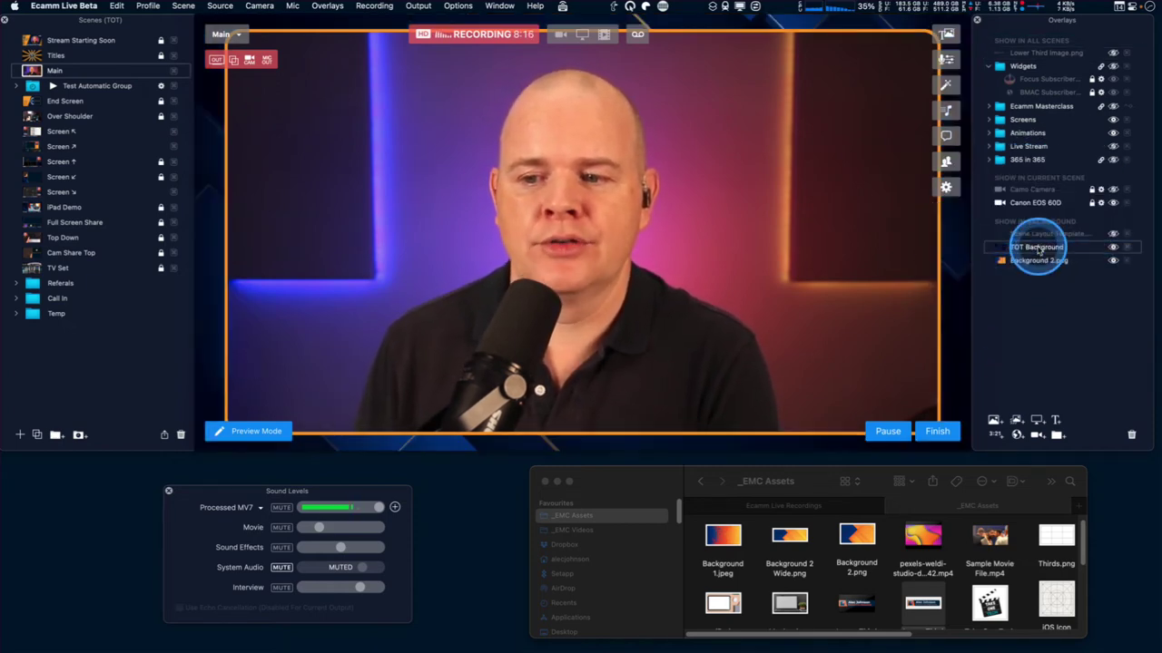
pyautogui.click(1114, 248)
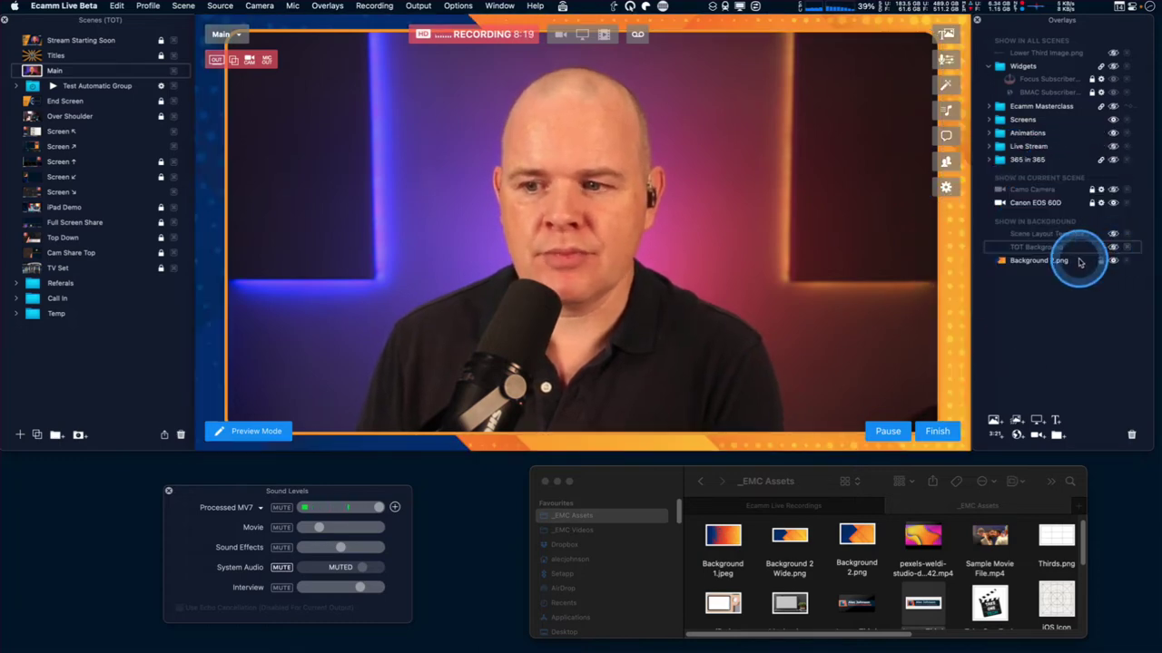
pyautogui.click(1113, 248)
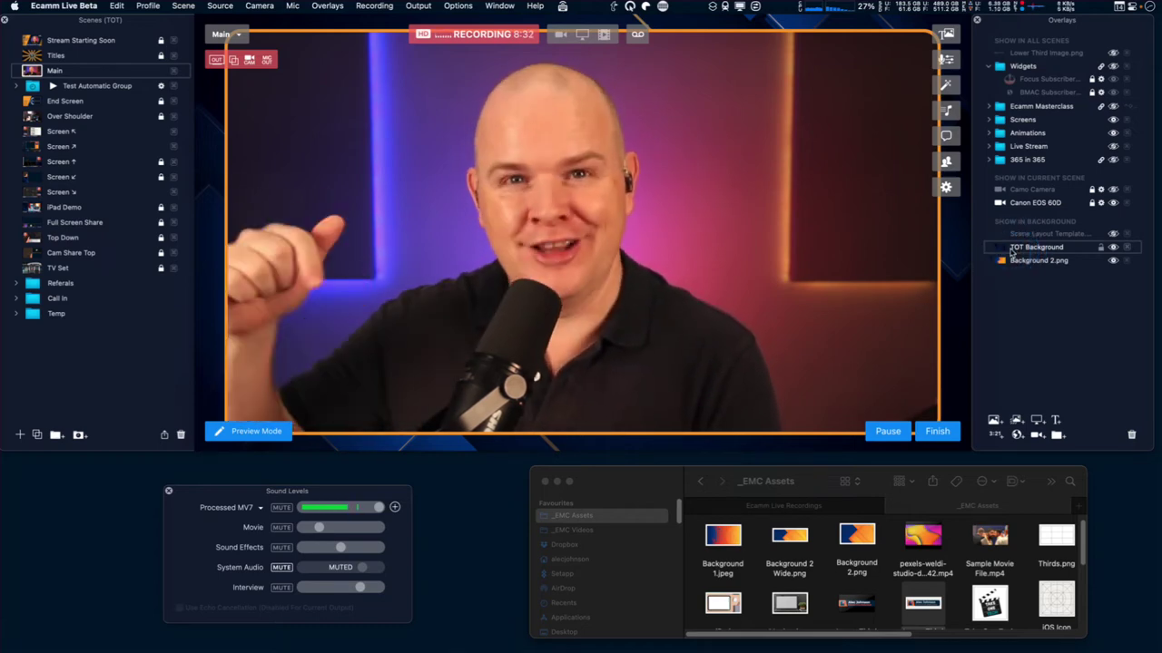
# Step: Collapse the Widgets folder in the overlays shown in all scenes
pyautogui.click(1111, 94)
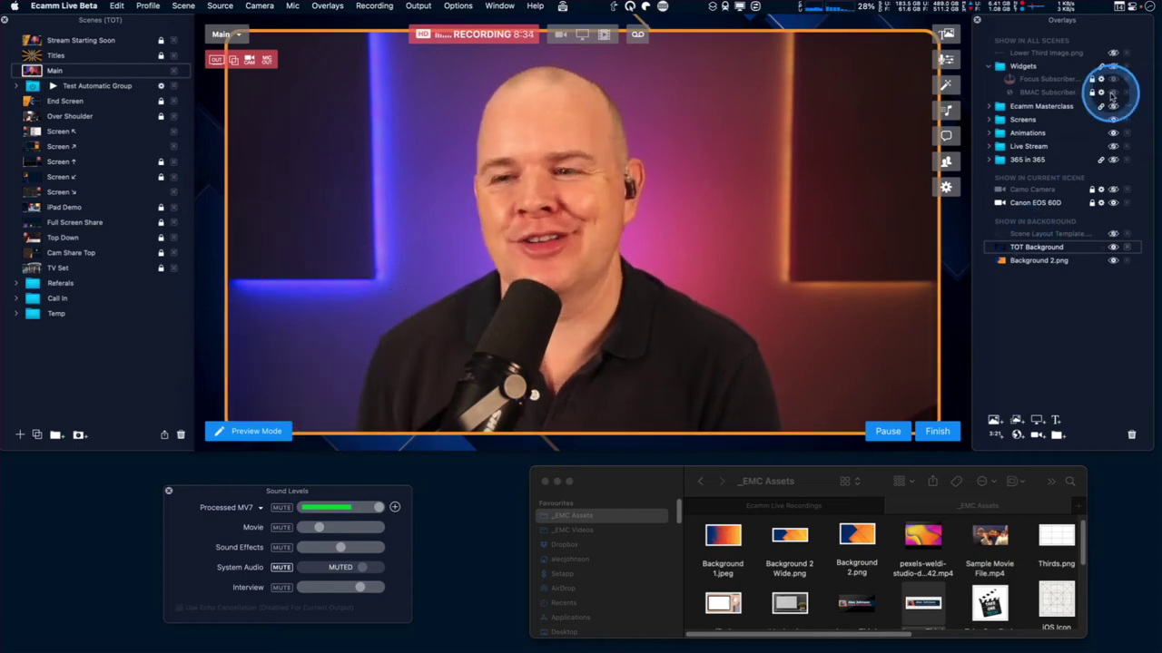
pyautogui.click(988, 70)
pyautogui.click(987, 70)
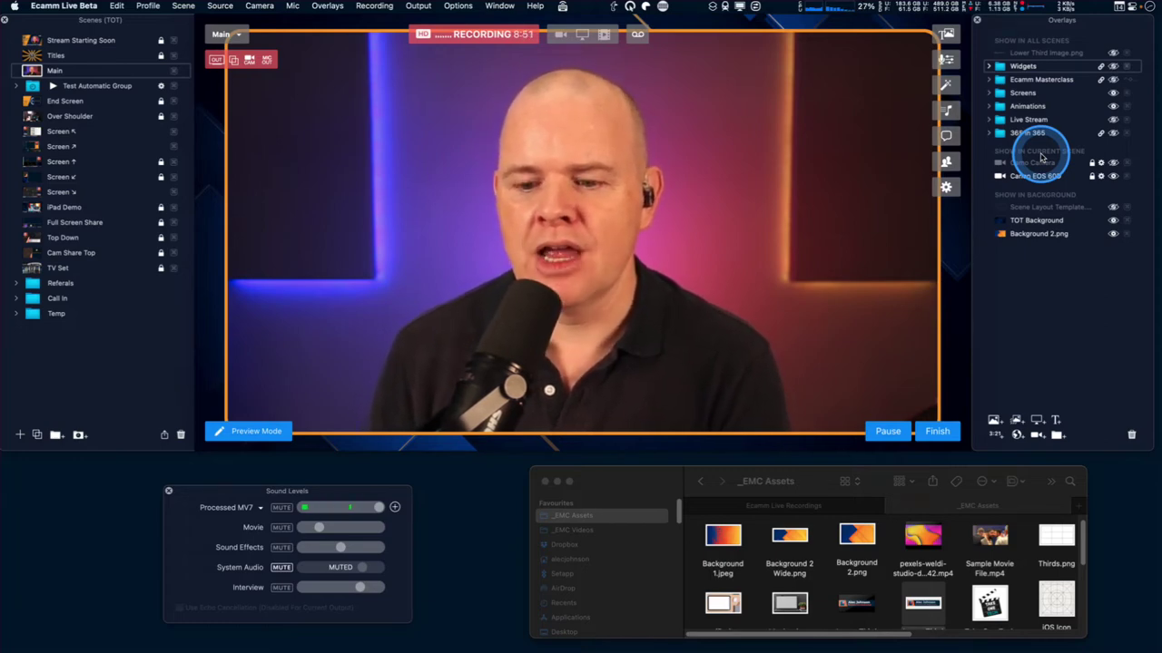
# Step: Expand the Widgets folder, create a new overlay group and move it to the top of the overlays shown in all scenes
pyautogui.click(989, 68)
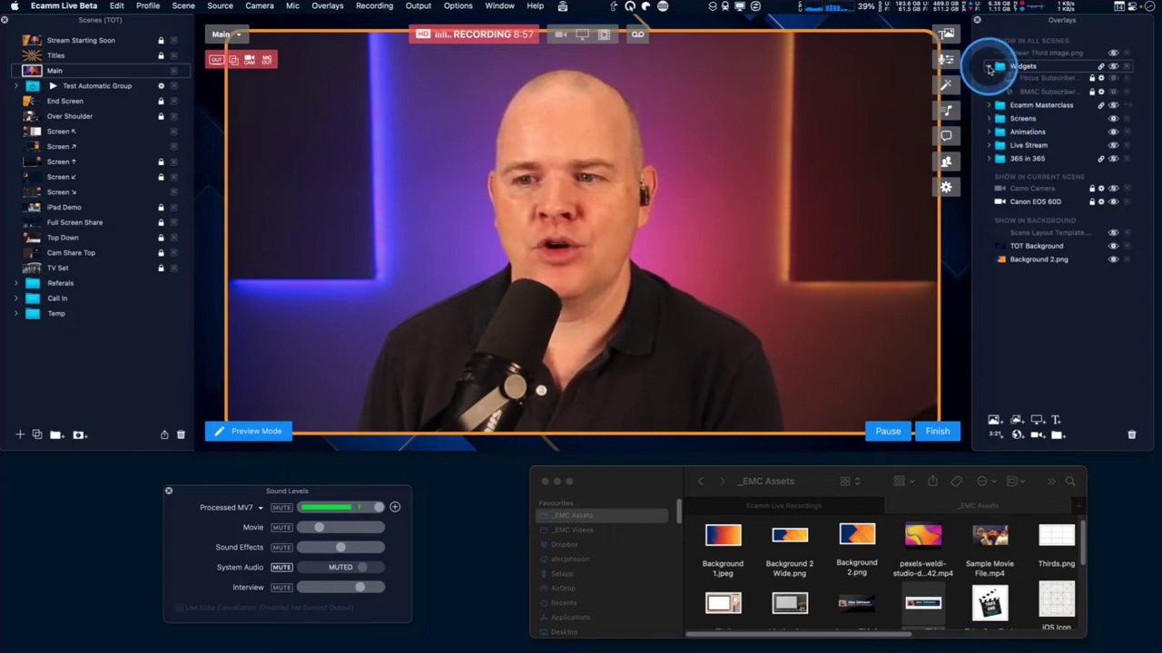
pyautogui.click(1059, 436)
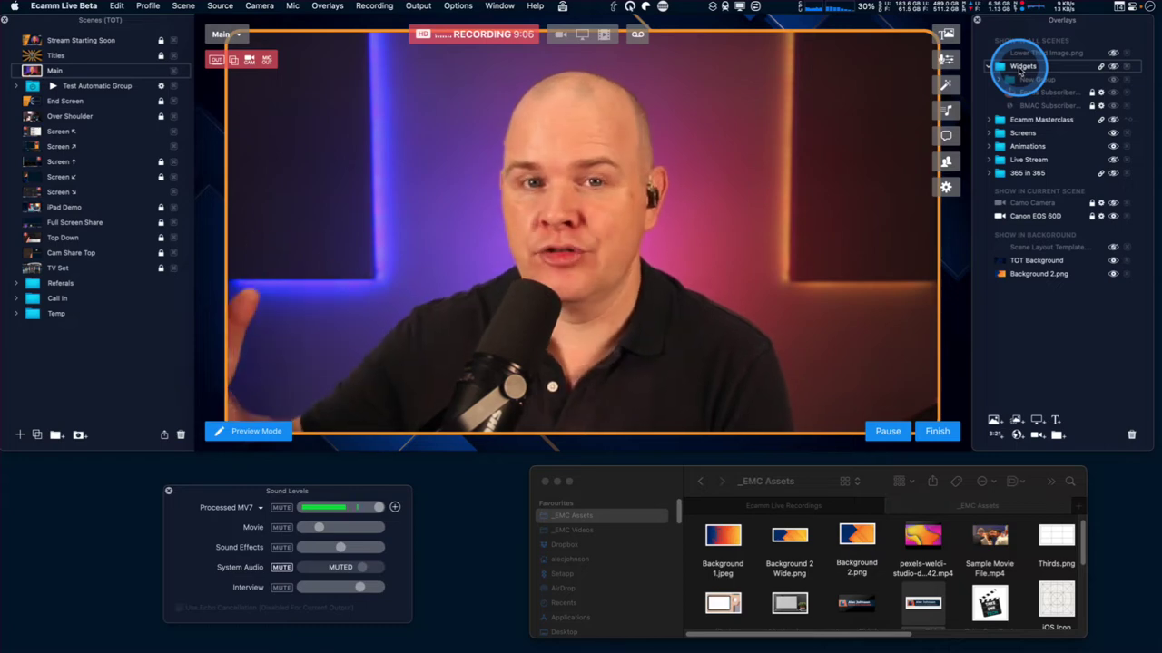
pyautogui.click(1023, 67)
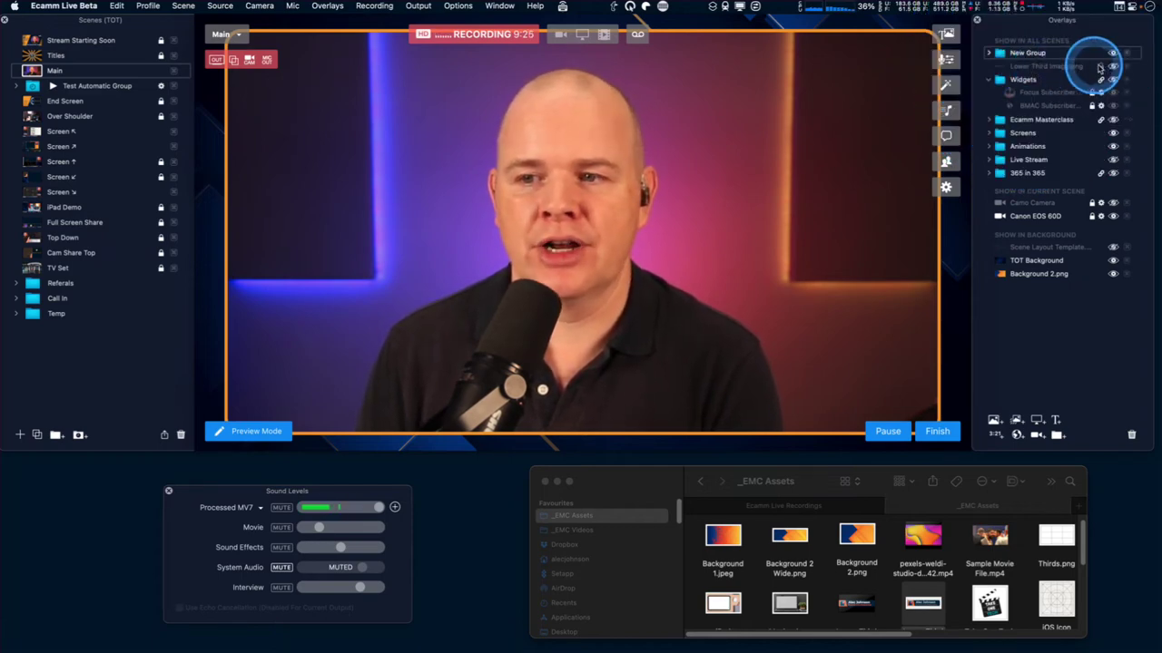
# Step: Toggle Lower Third Image.png's visibility, leaving it hidden, and move it into the new group
pyautogui.click(1113, 66)
pyautogui.click(1112, 67)
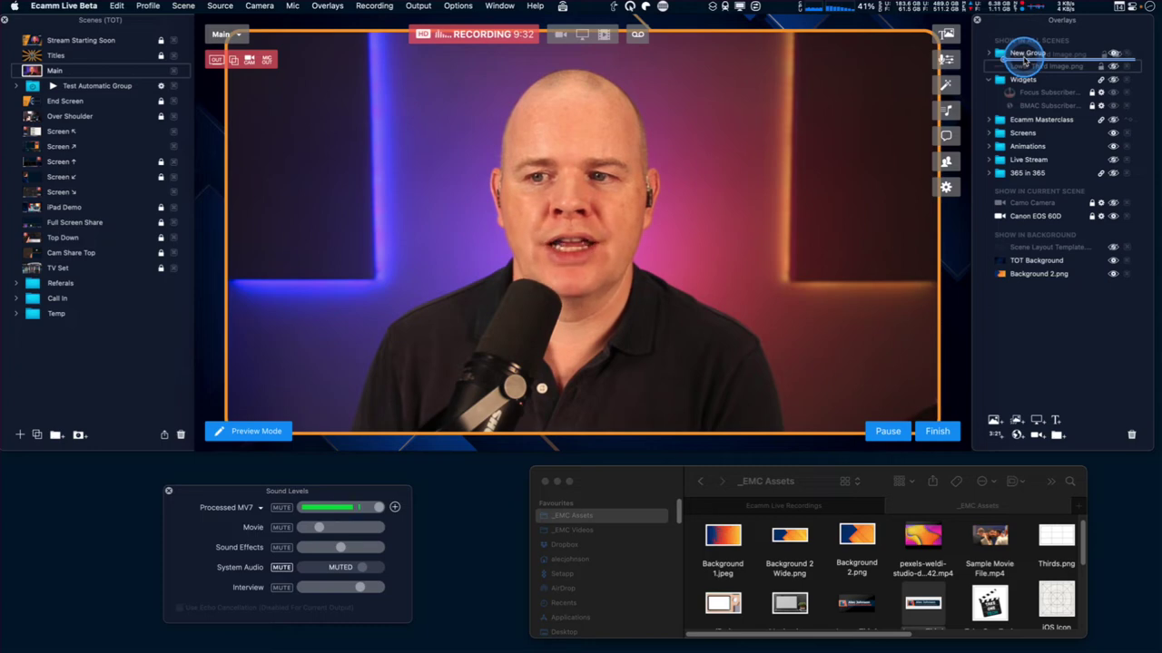
pyautogui.moveTo(1025, 60); pyautogui.dragTo(1024, 60)
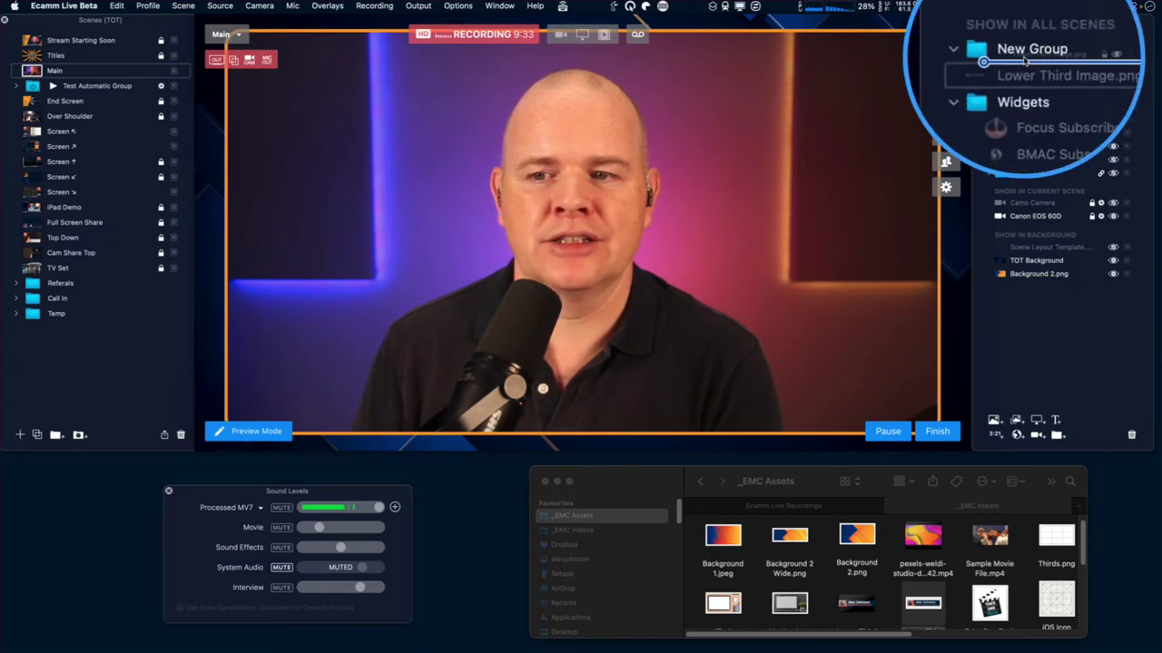
pyautogui.moveTo(1025, 60); pyautogui.dragTo(1017, 78)
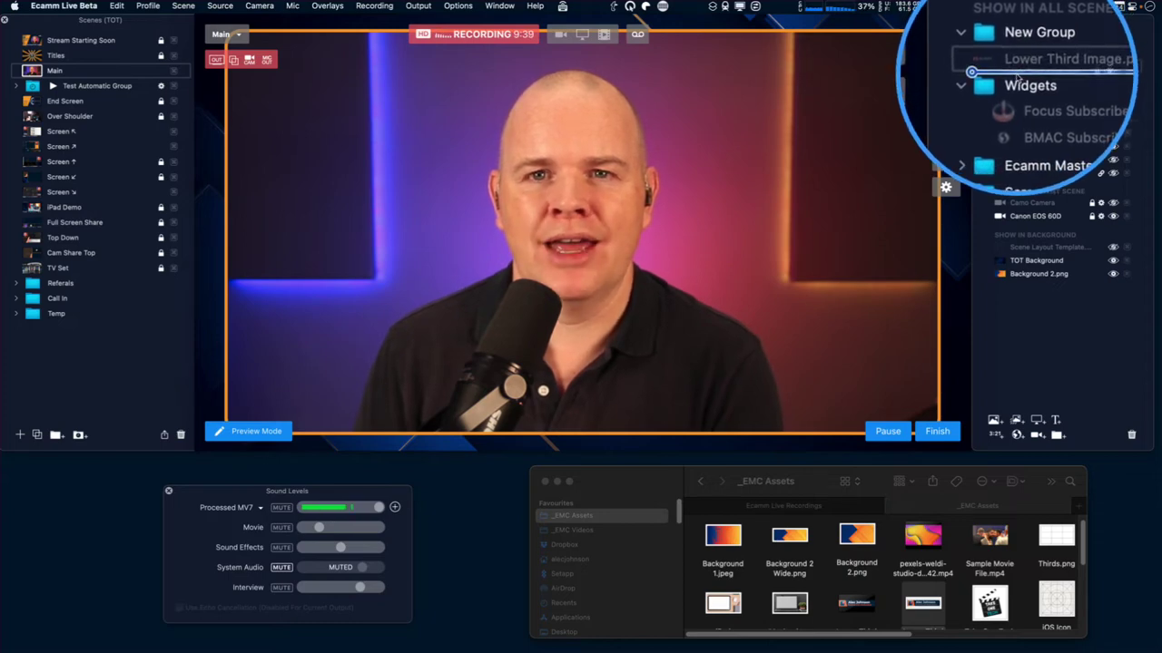
pyautogui.moveTo(1016, 78); pyautogui.dragTo(1021, 57)
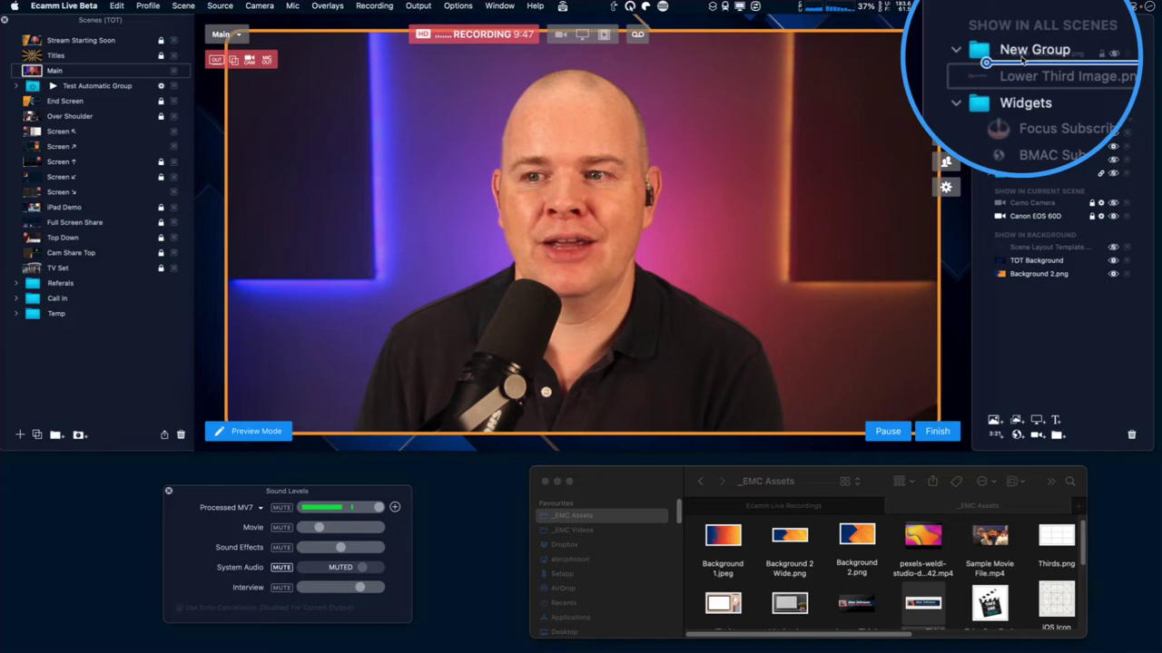
pyautogui.moveTo(1021, 59); pyautogui.dragTo(1022, 60)
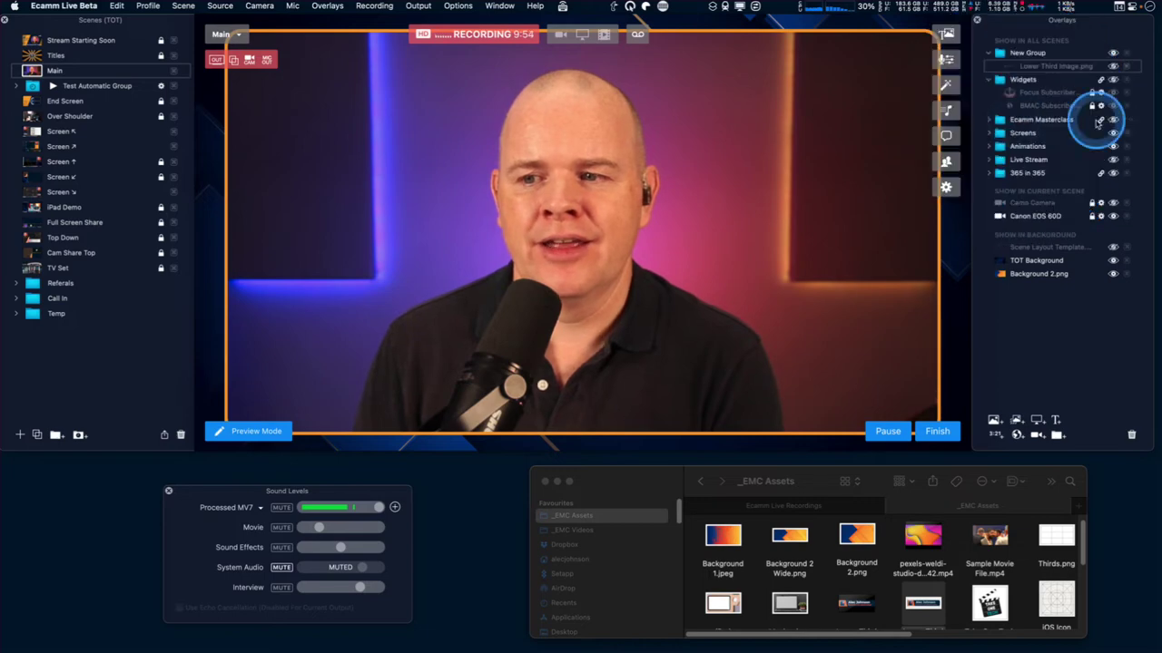
# Step: Show the Ecamm Masterclass group and move its linked thumbnail and text together near the picture's lower-left corner
pyautogui.click(1114, 122)
pyautogui.moveTo(531, 361); pyautogui.dragTo(453, 302)
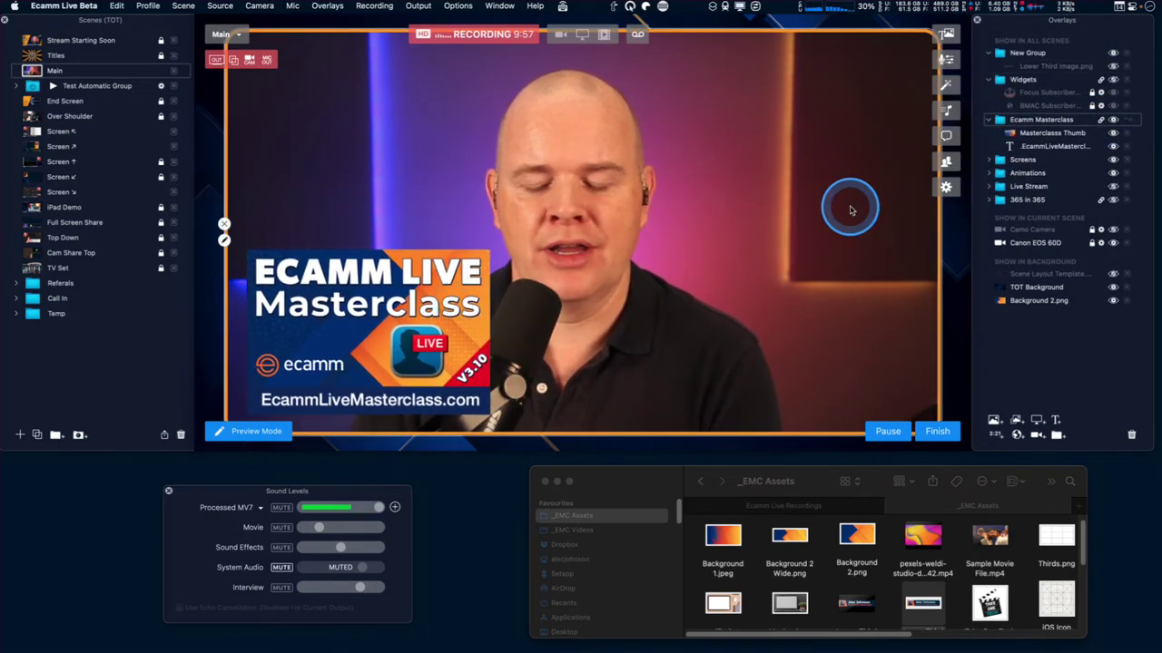
pyautogui.click(1050, 146)
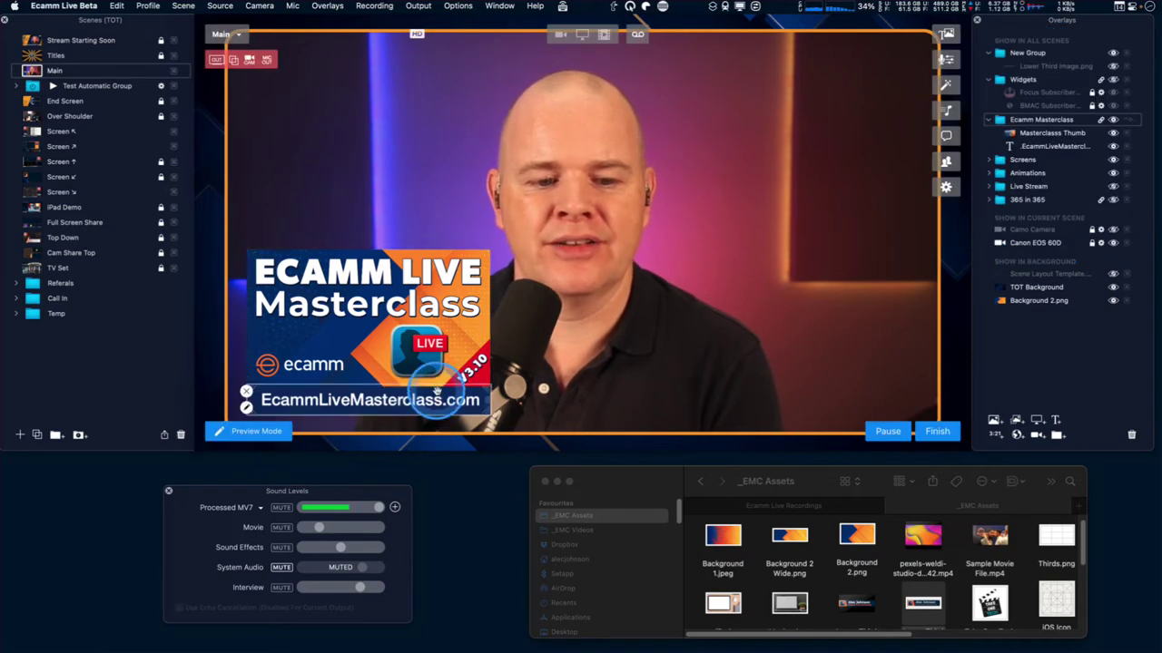
pyautogui.click(382, 313)
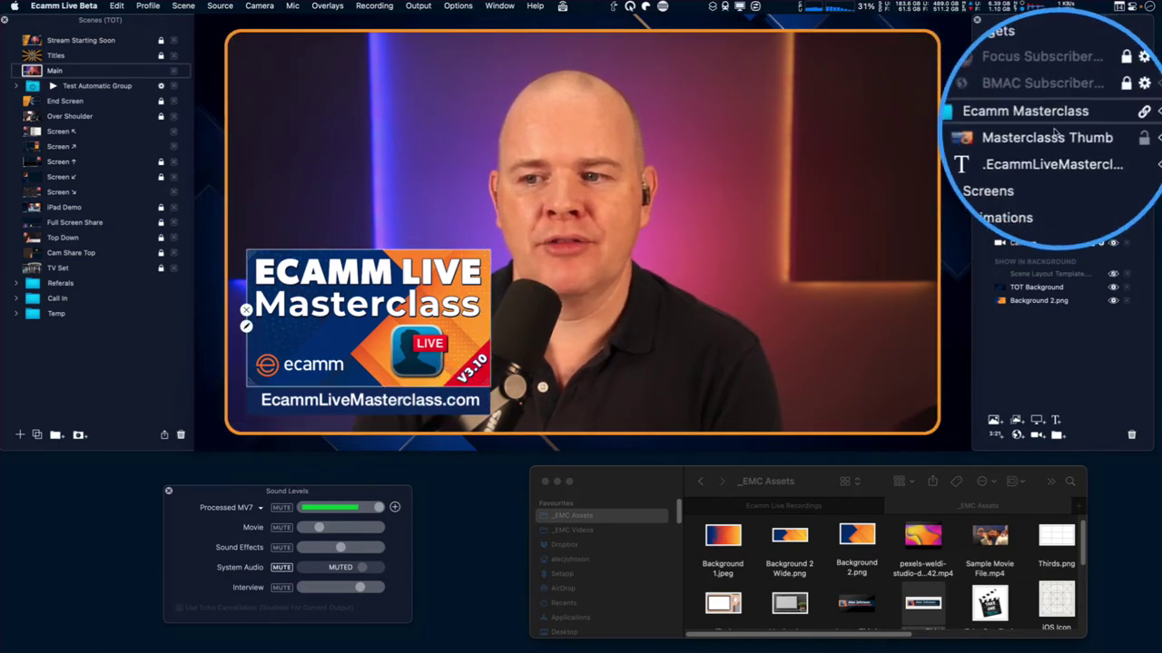
pyautogui.moveTo(381, 313); pyautogui.dragTo(376, 317)
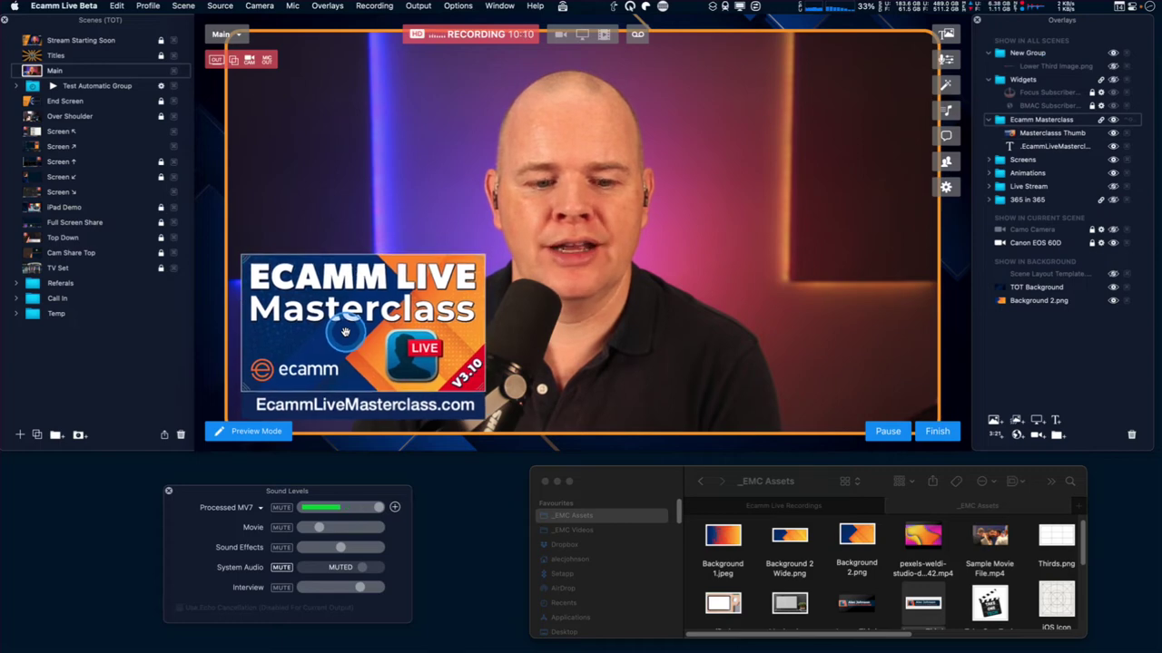
# Step: Toggle the Ecamm Masterclass group's text and Masterclass thumbnail off and on individually
pyautogui.click(1102, 186)
pyautogui.click(1091, 147)
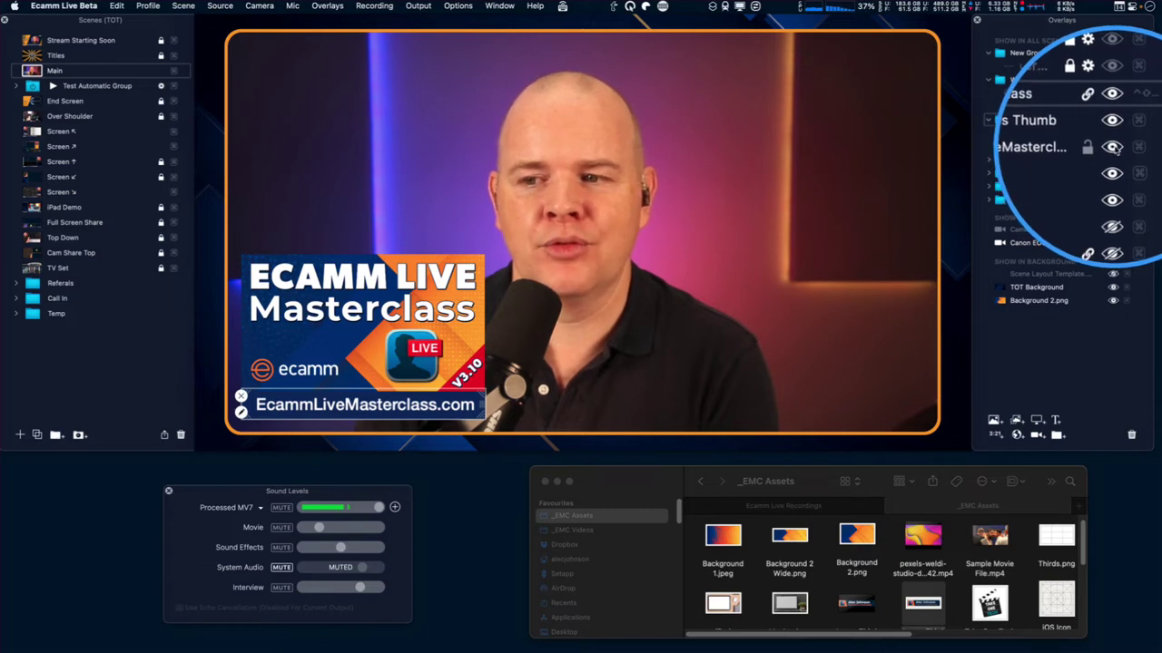
pyautogui.click(1114, 148)
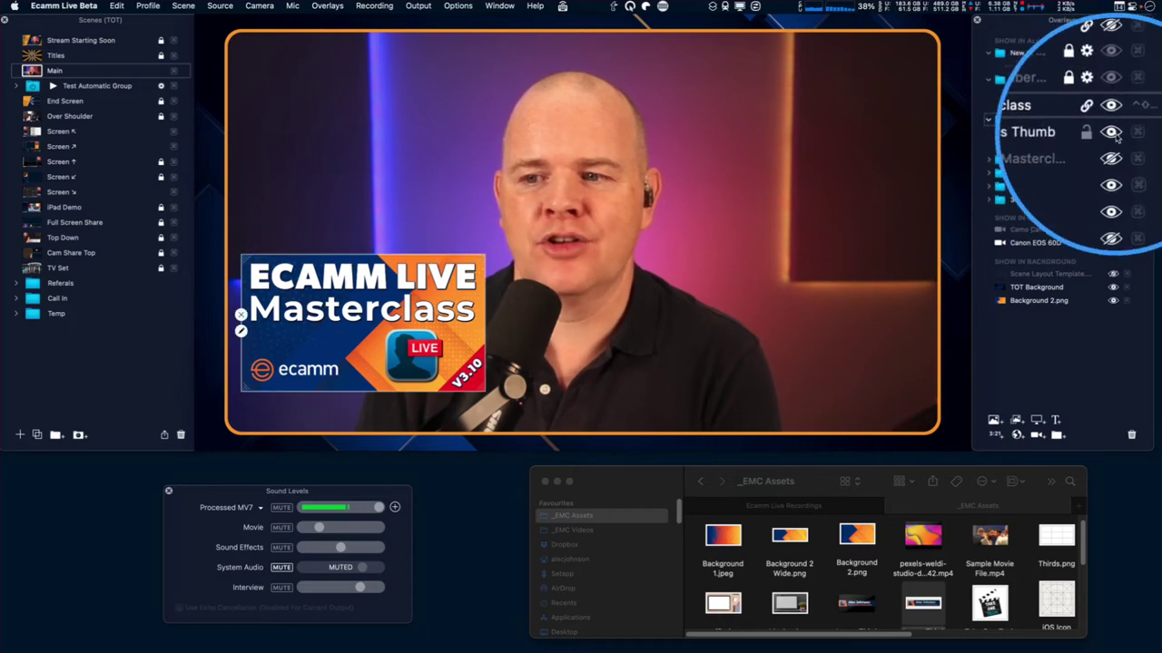
pyautogui.click(1112, 133)
pyautogui.click(1112, 133)
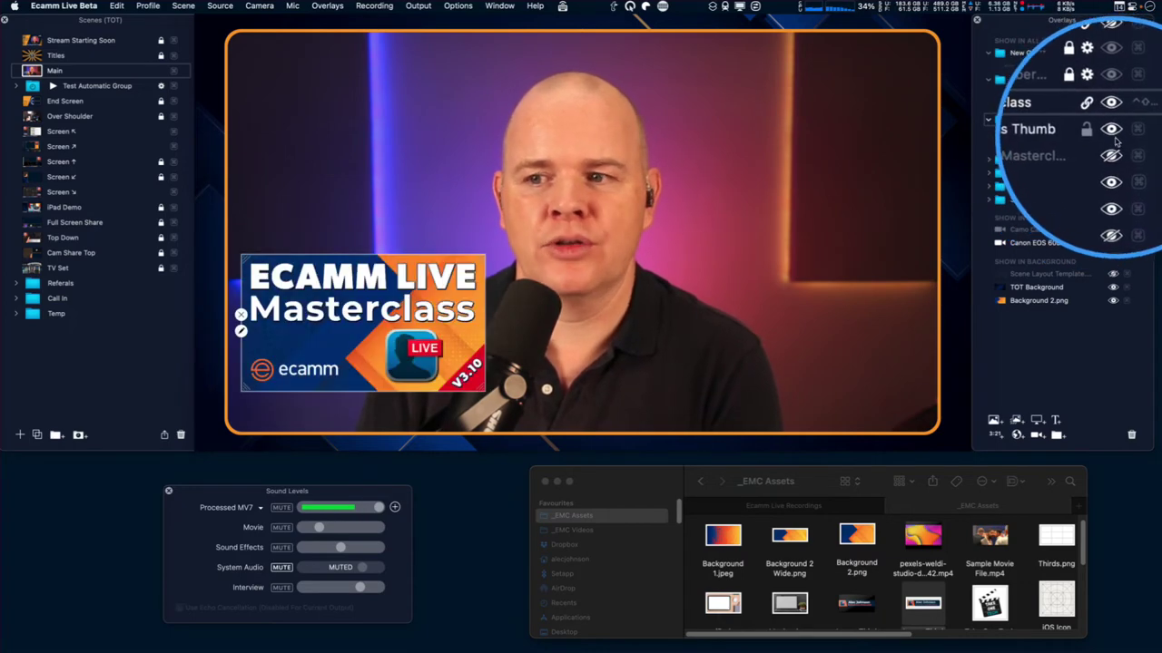
pyautogui.click(1114, 152)
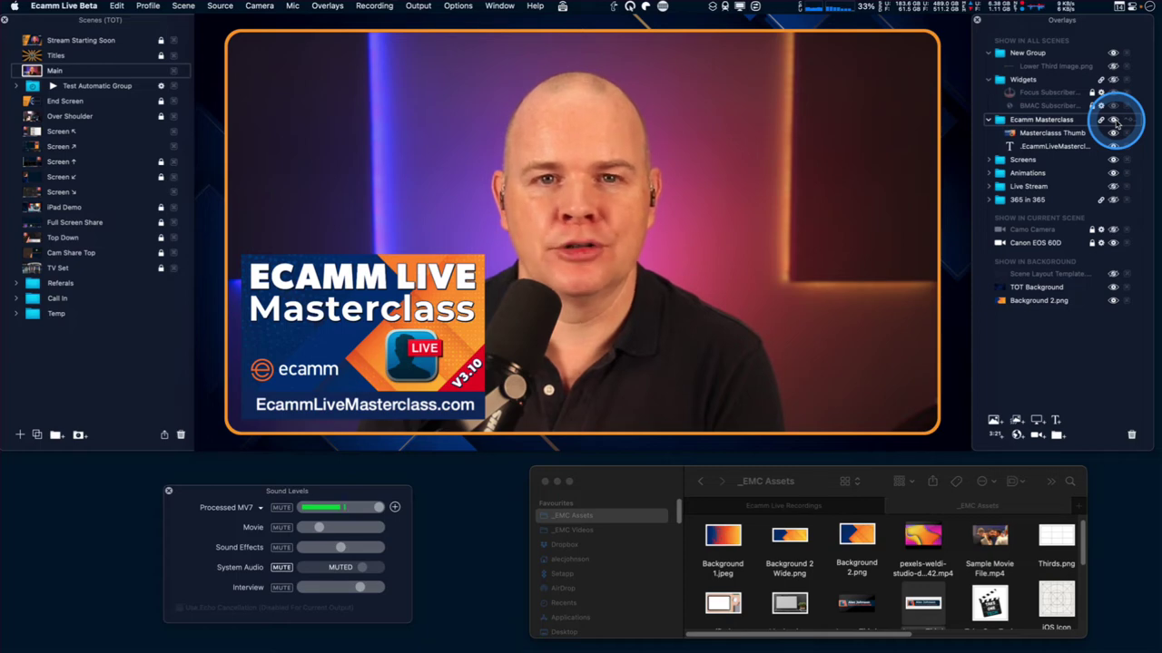
# Step: Toggle the whole Ecamm Masterclass group's visibility, leaving it hidden
pyautogui.click(1113, 120)
pyautogui.click(1114, 119)
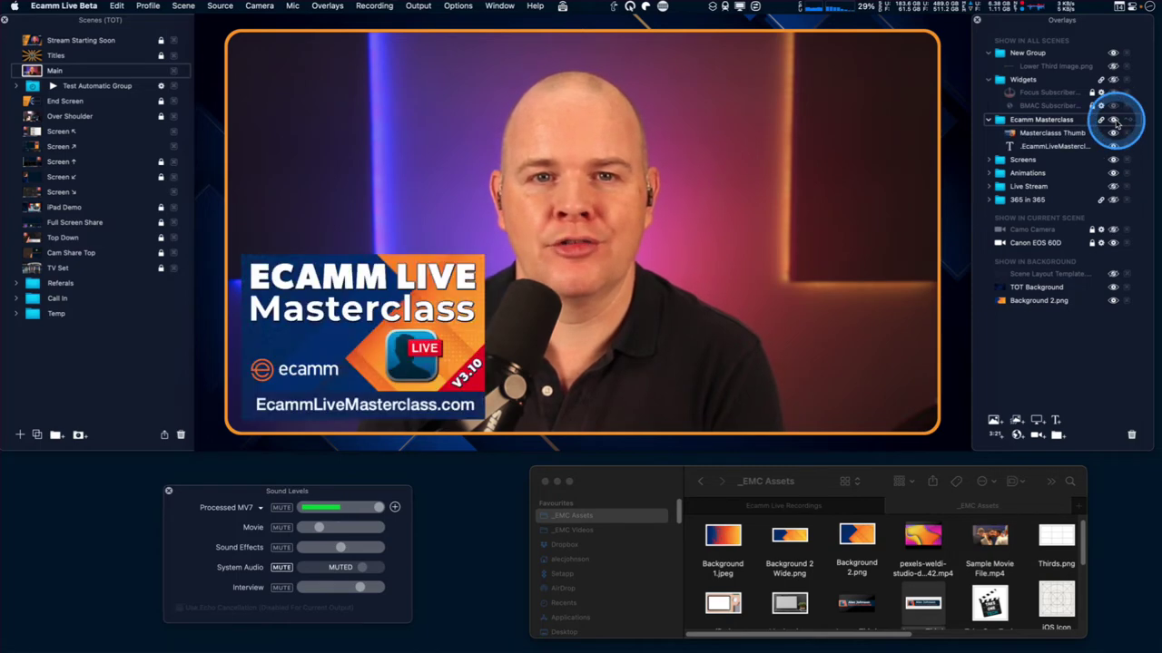
pyautogui.click(1114, 120)
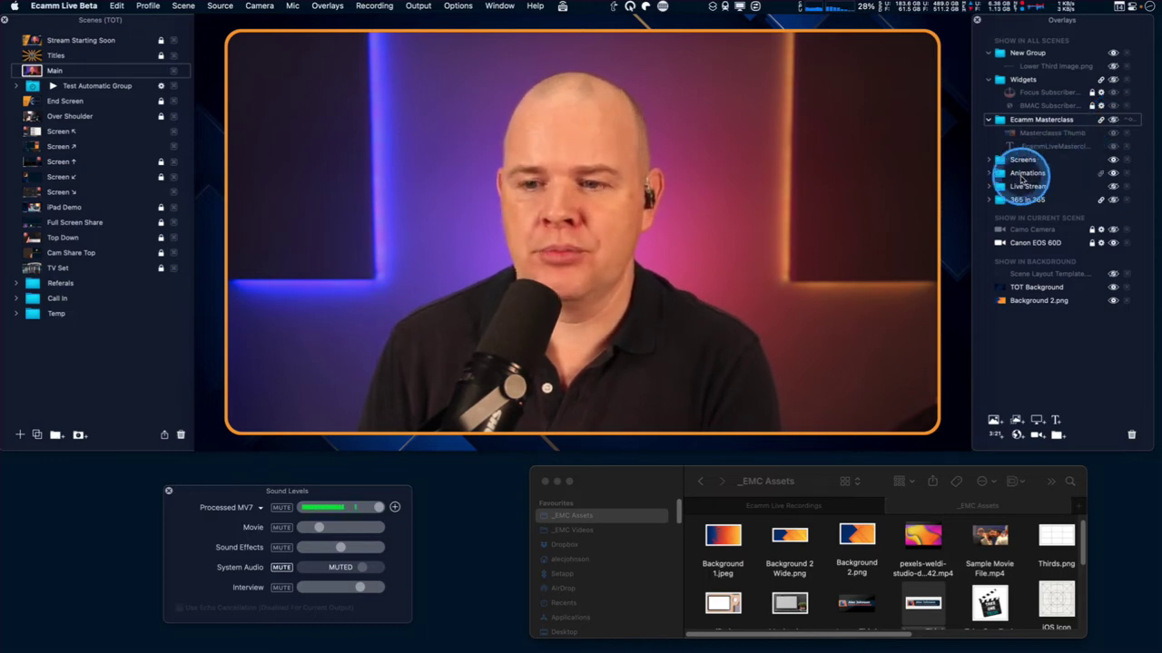
# Step: Expand the Live Stream folder and show it, including its "Want to join the livestream?" text overlay
pyautogui.click(989, 186)
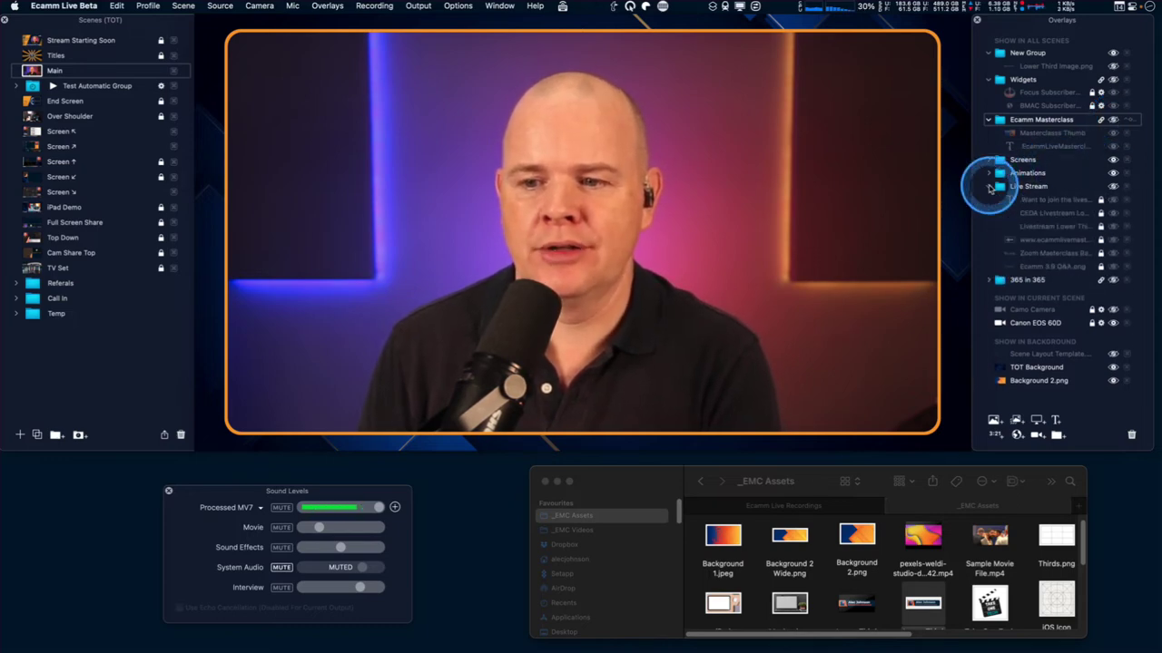
pyautogui.click(1113, 186)
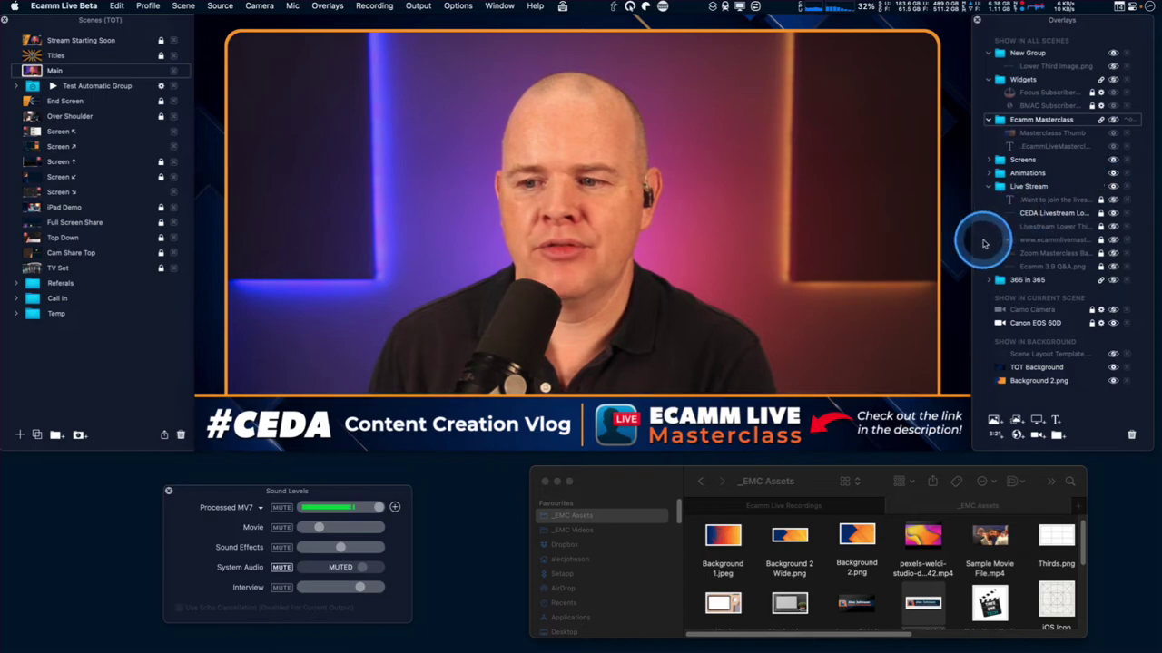
pyautogui.click(1113, 200)
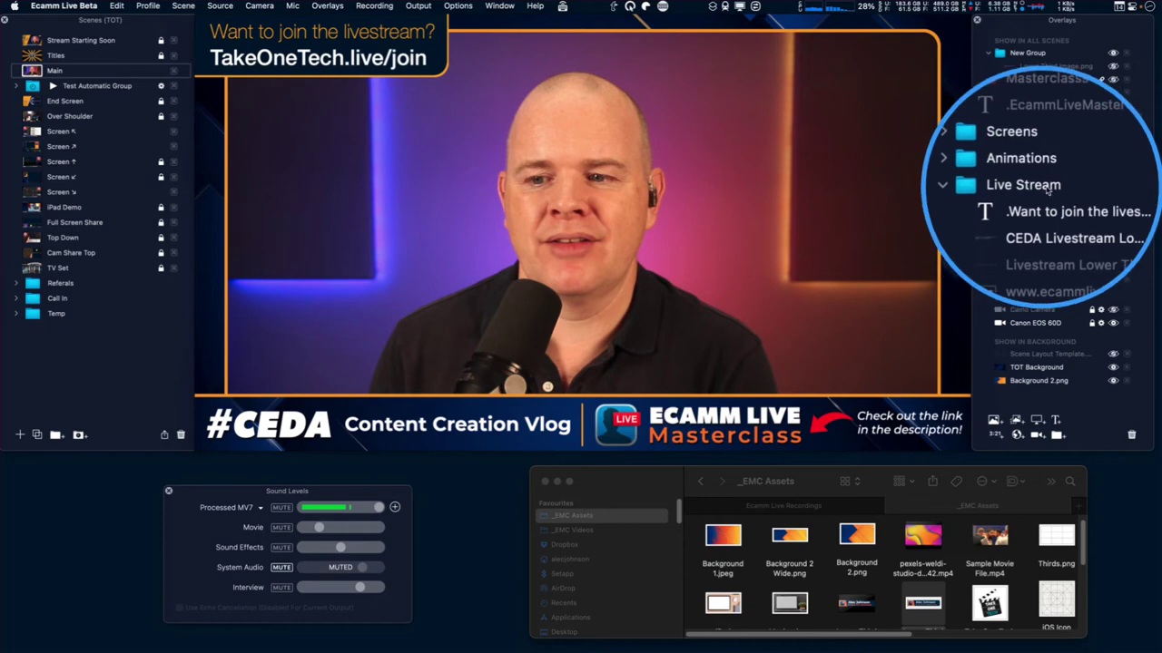
# Step: Toggle the Live Stream folder's visibility as a whole, leaving it hidden
pyautogui.click(1113, 186)
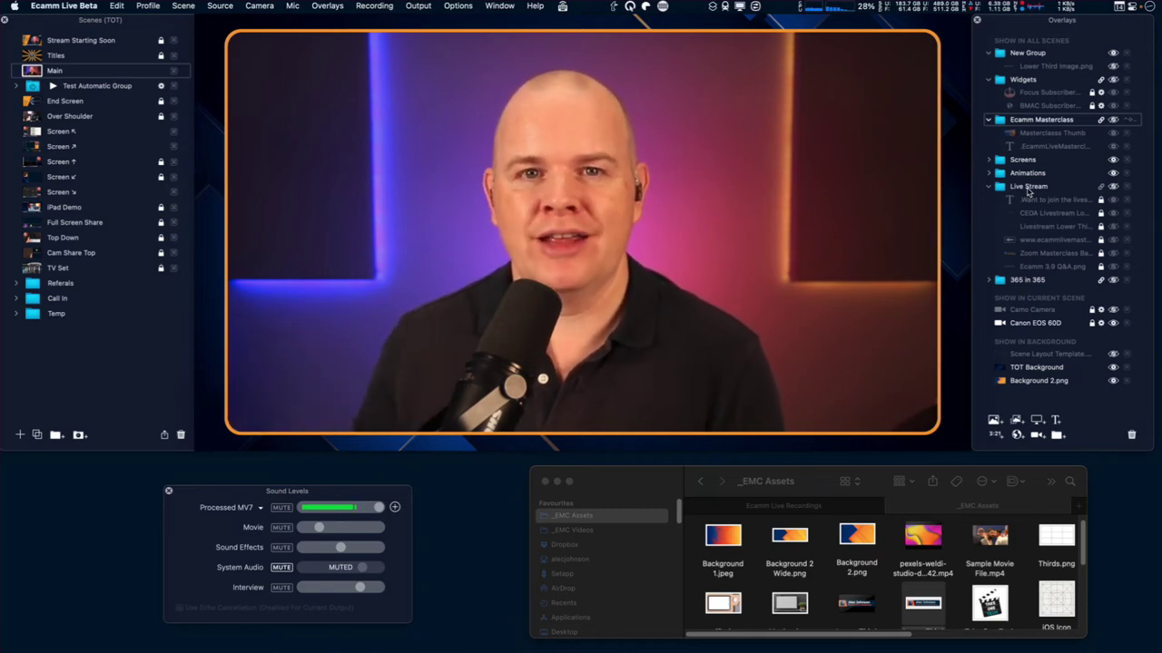
pyautogui.moveTo(1028, 189)
pyautogui.mouseDown()
pyautogui.moveTo(1030, 208)
pyautogui.moveTo(1064, 211)
pyautogui.mouseUp()
pyautogui.click(1113, 186)
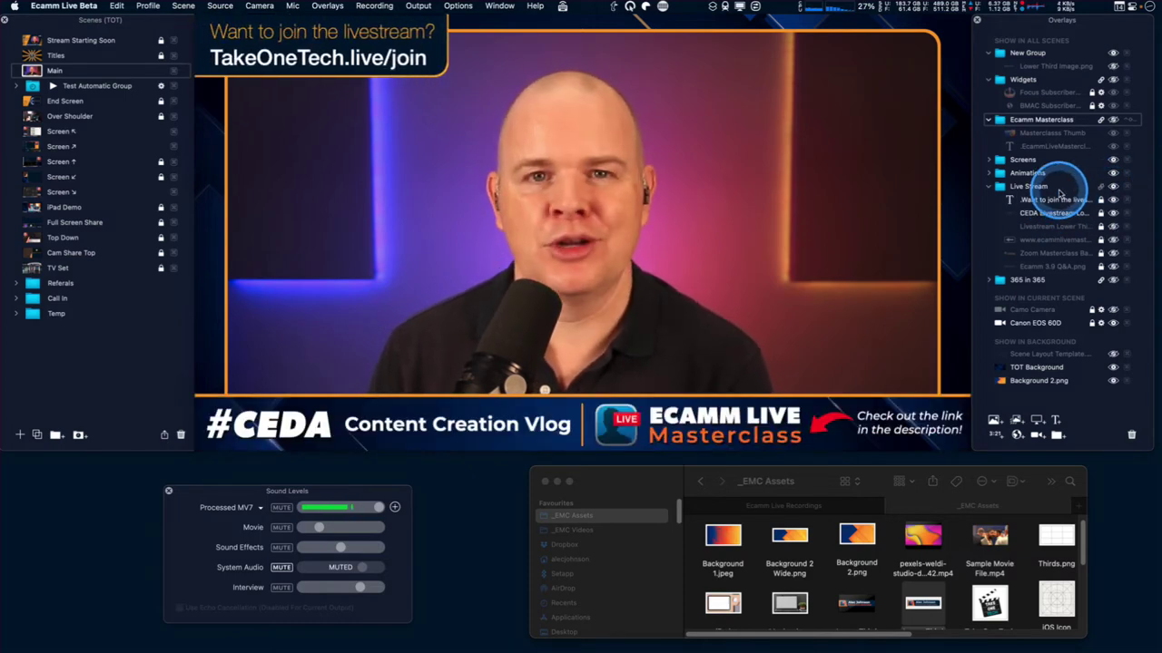
pyautogui.click(1114, 187)
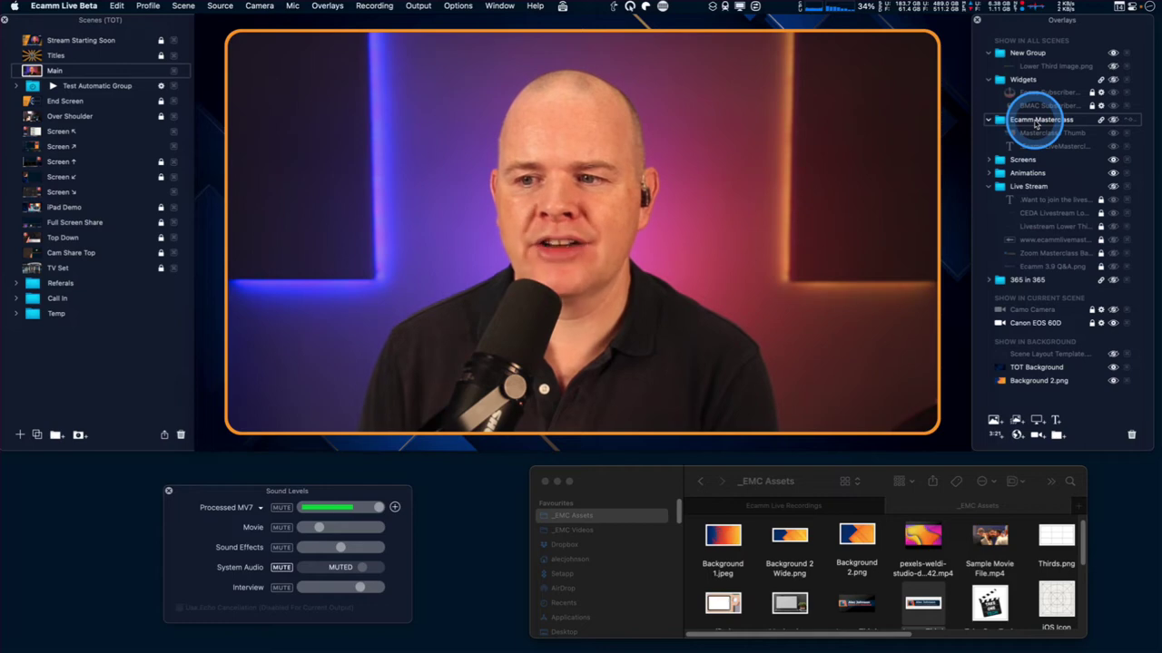
# Step: Show and collapse the Ecamm Masterclass group, and nest it inside the Live Stream folder
pyautogui.click(1114, 119)
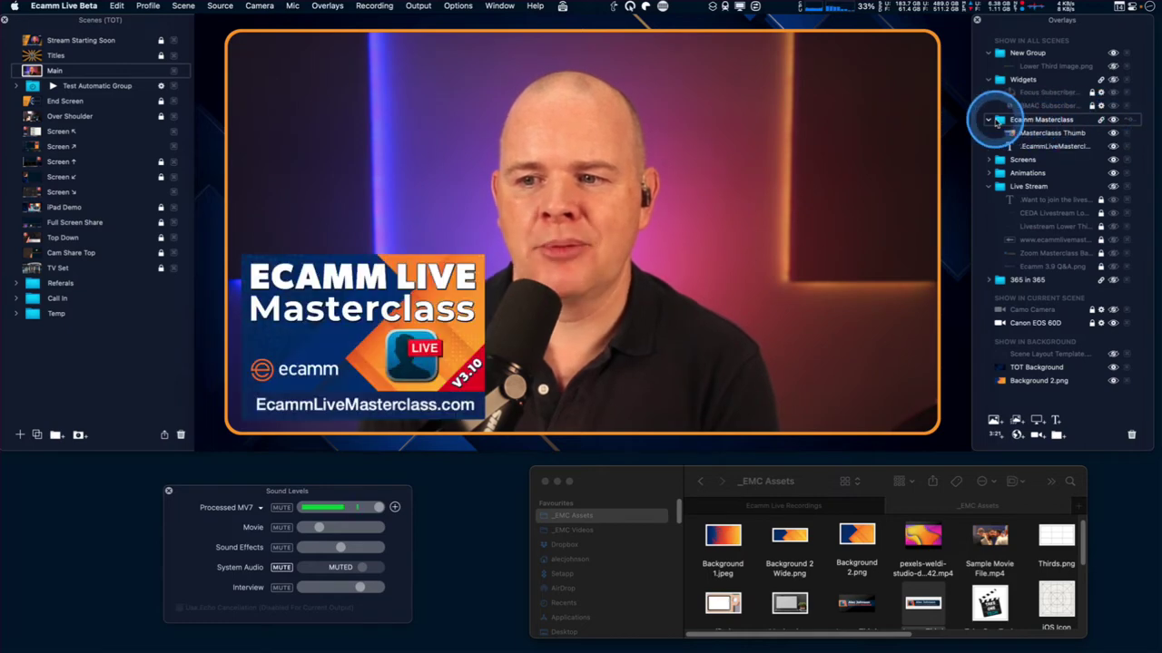
pyautogui.click(991, 120)
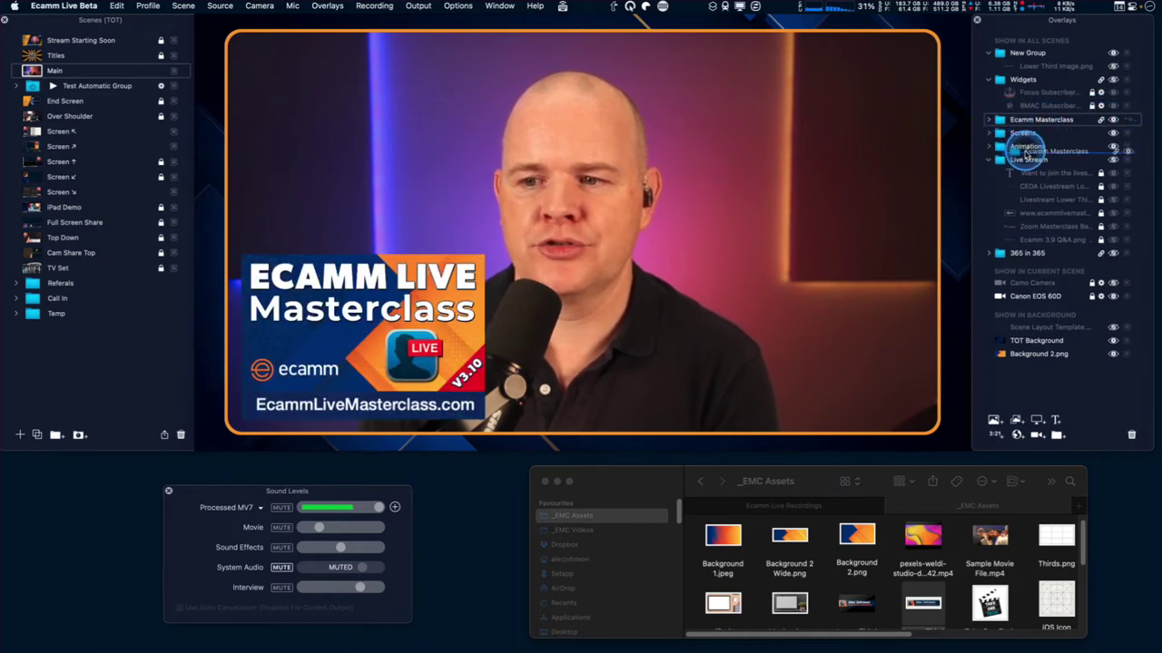
pyautogui.moveTo(1031, 168); pyautogui.dragTo(1031, 169)
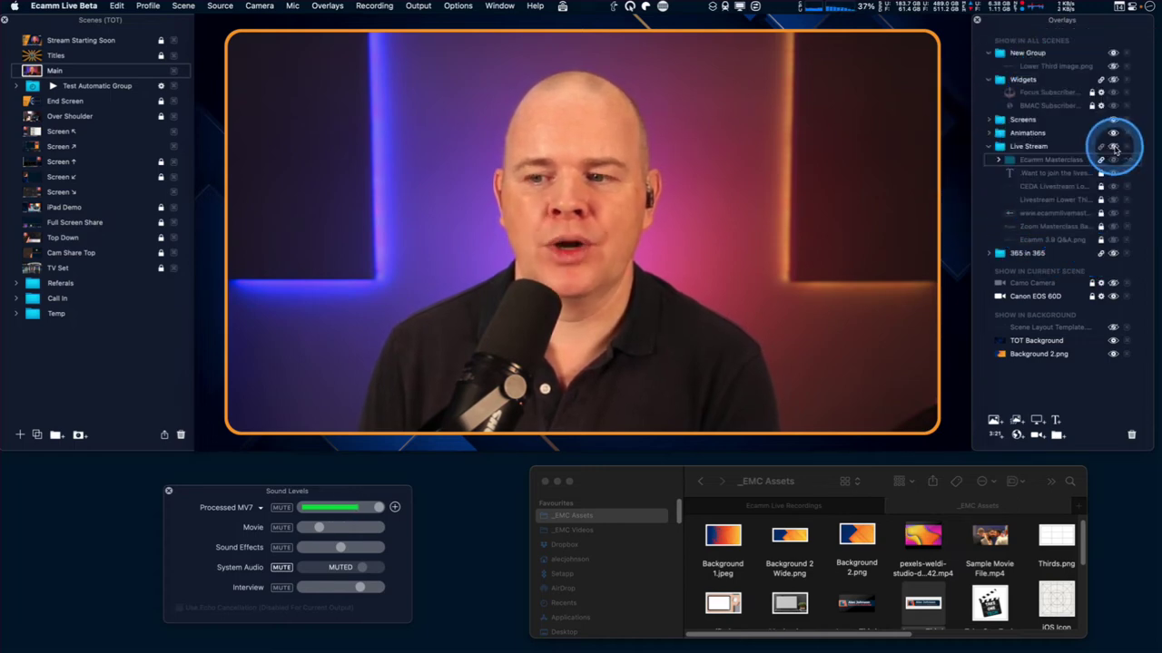
# Step: Show the Live Stream folder, move the Ecamm Masterclass graphics up above the #CEDA banner, and hide the folder again
pyautogui.click(1113, 146)
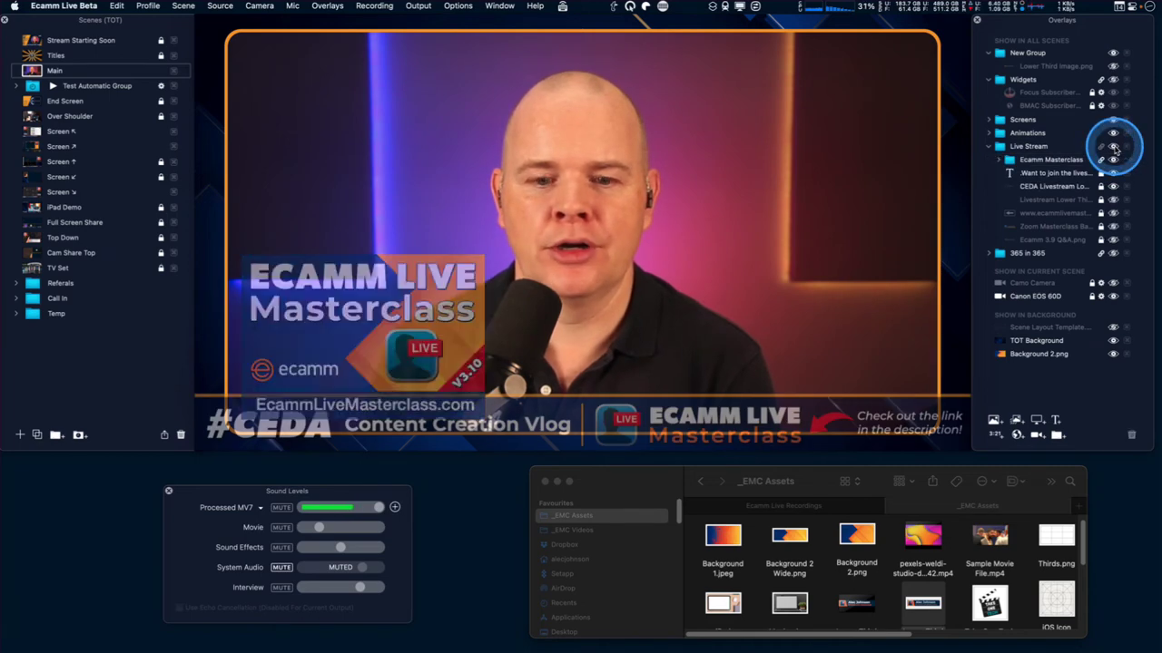
pyautogui.click(392, 302)
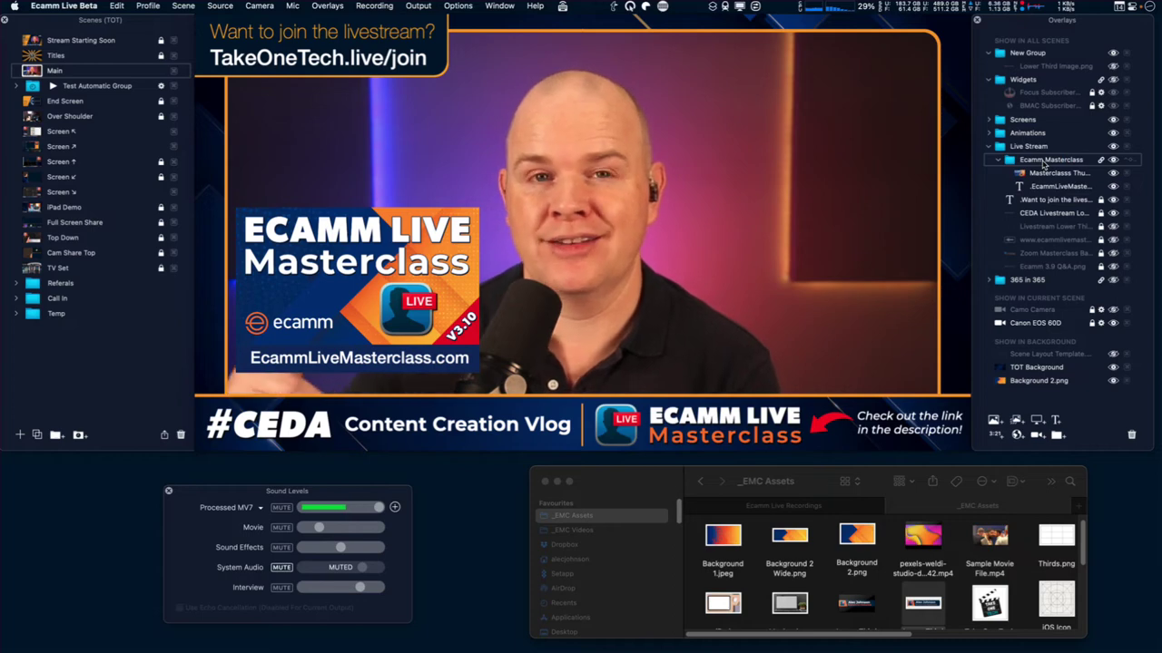
pyautogui.click(1114, 158)
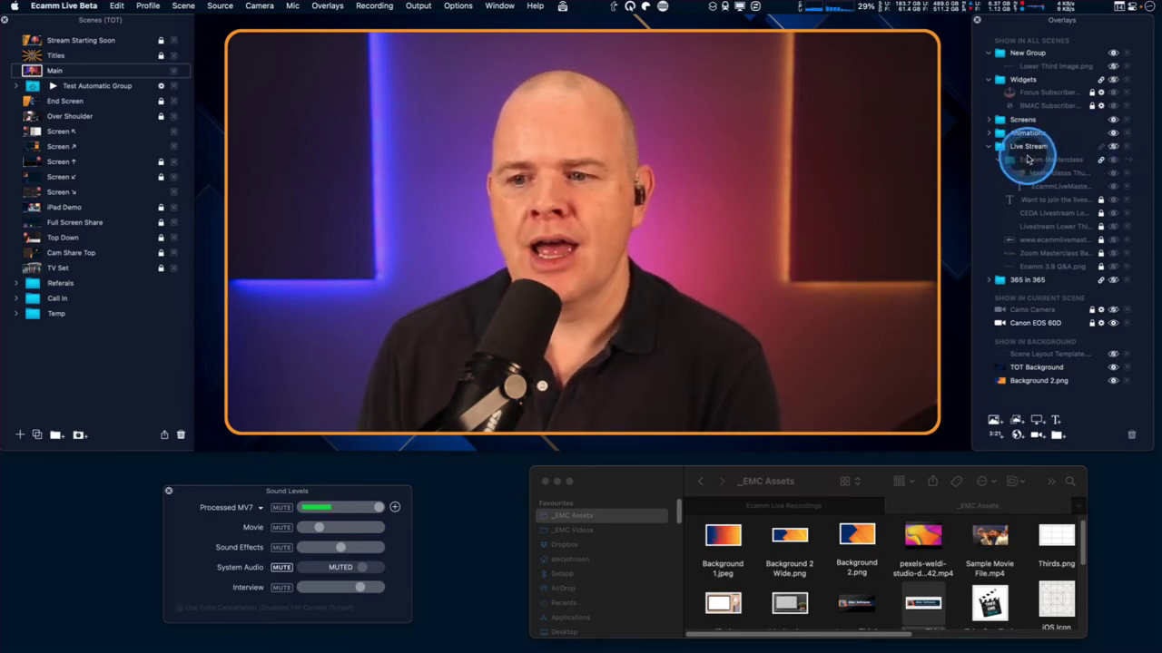
# Step: Move the Ecamm Masterclass group to the top of the all-scenes overlays and its graphics back toward the picture's lower-left corner
pyautogui.moveTo(1021, 118); pyautogui.dragTo(1010, 50)
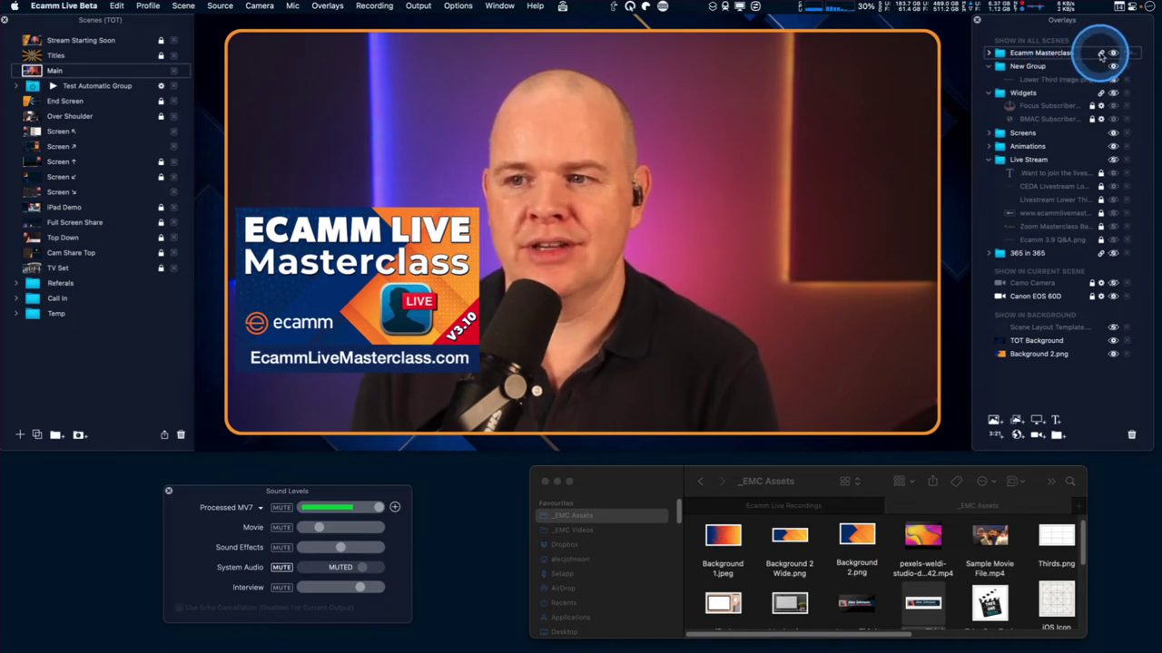
pyautogui.moveTo(398, 258)
pyautogui.moveTo(397, 257); pyautogui.dragTo(380, 309)
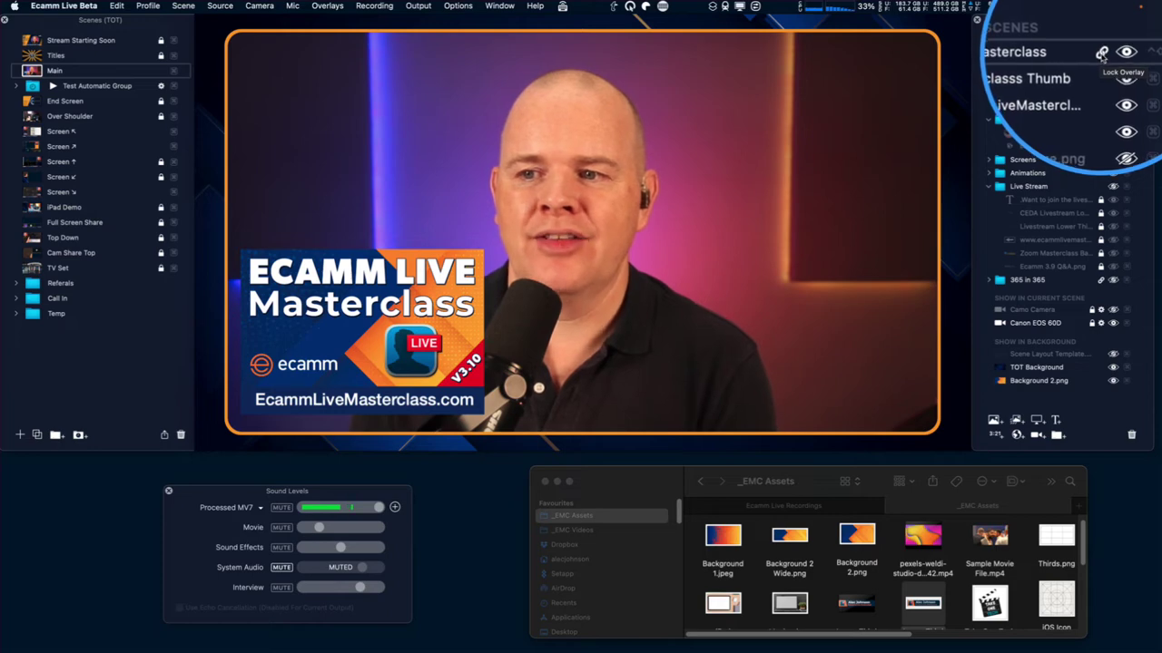
# Step: Unlink the Ecamm Masterclass group's overlays and move only the Masterclass thumbnail slightly up, away from the web address text
pyautogui.click(1101, 55)
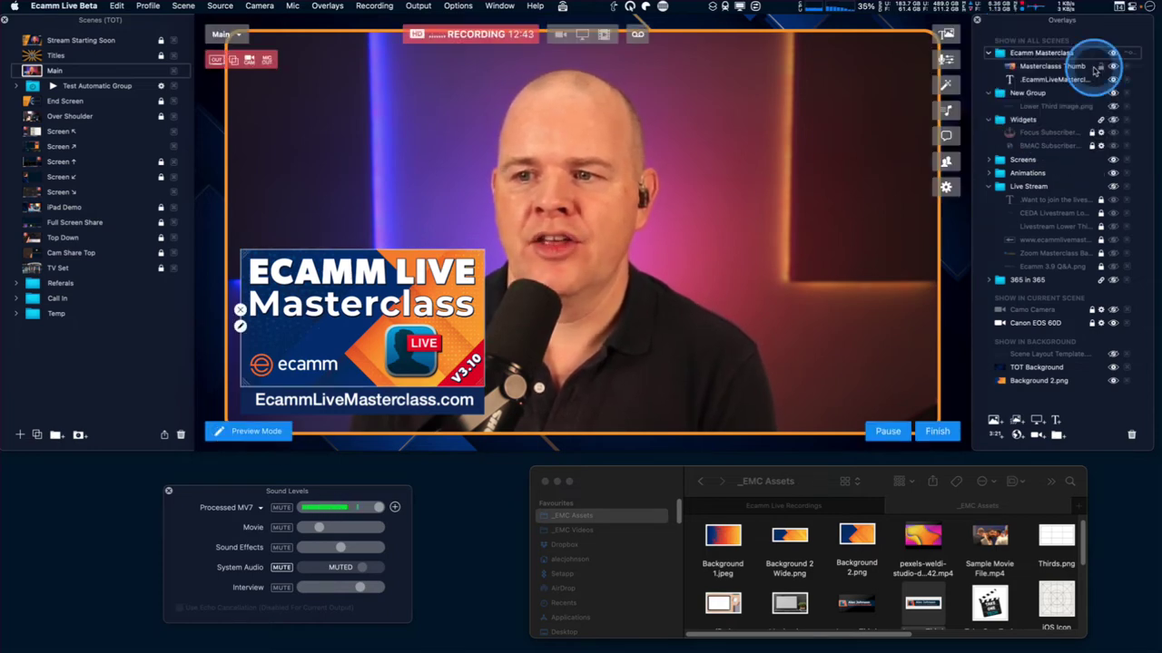
pyautogui.moveTo(426, 304)
pyautogui.mouseDown()
pyautogui.moveTo(415, 254)
pyautogui.moveTo(408, 265)
pyautogui.moveTo(432, 275)
pyautogui.moveTo(426, 298)
pyautogui.mouseUp()
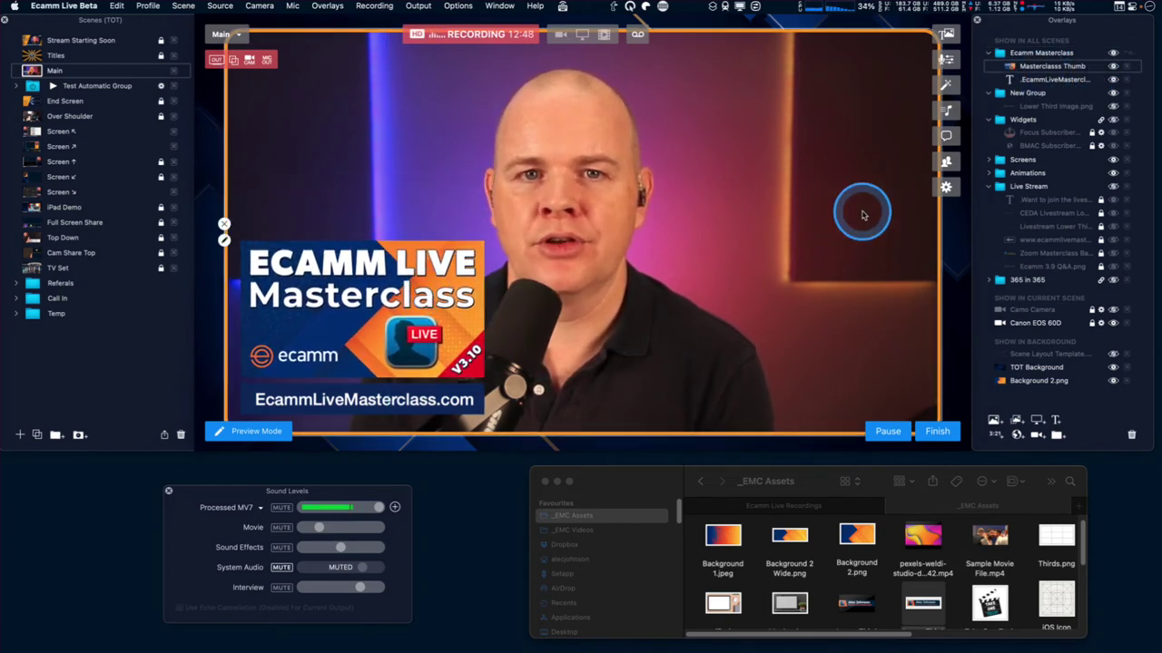
pyautogui.click(1098, 64)
pyautogui.click(1011, 52)
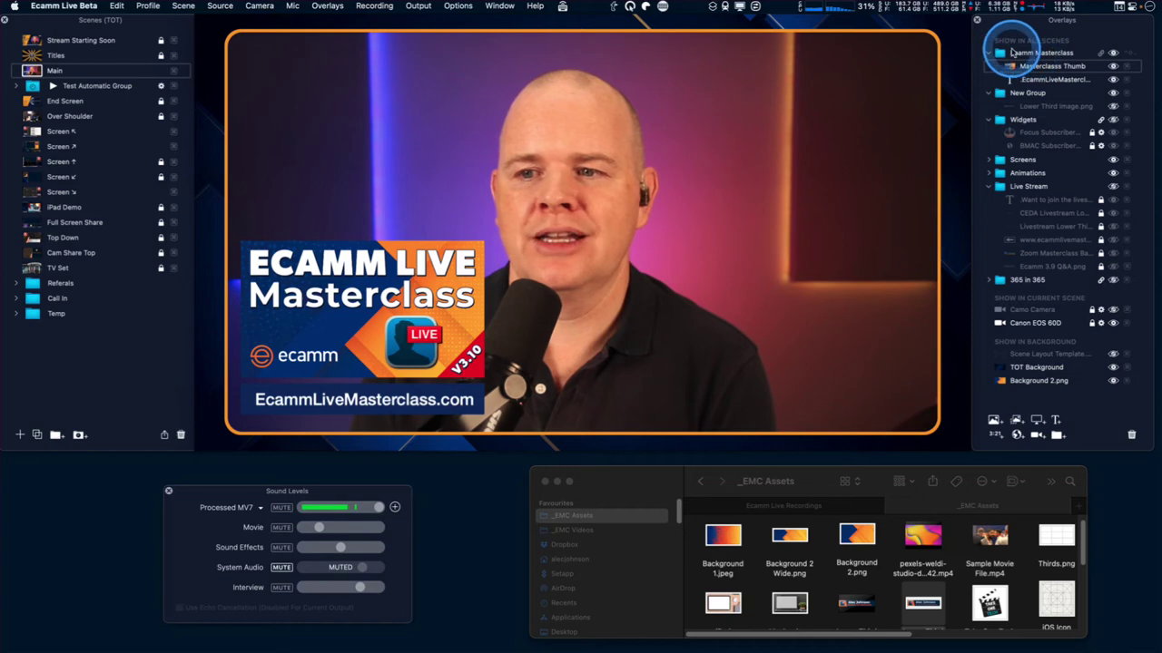
# Step: Link the Ecamm Masterclass group's overlays and move the thumbnail and web address text together to the picture's upper-right area
pyautogui.click(1092, 64)
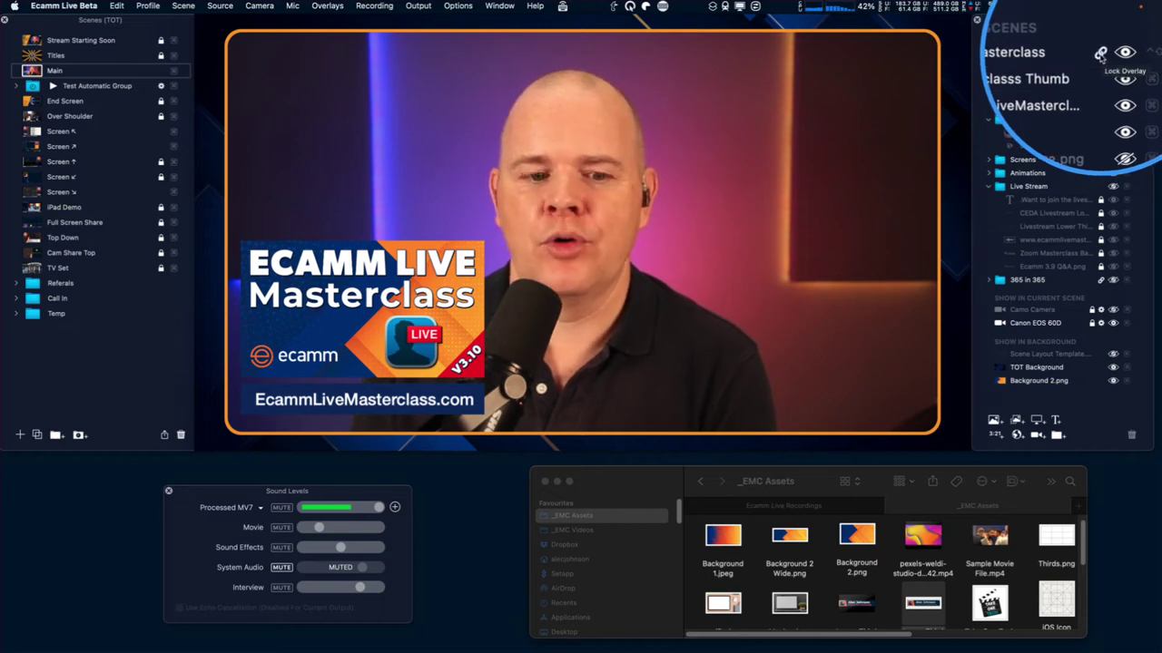
pyautogui.moveTo(399, 311); pyautogui.dragTo(812, 138)
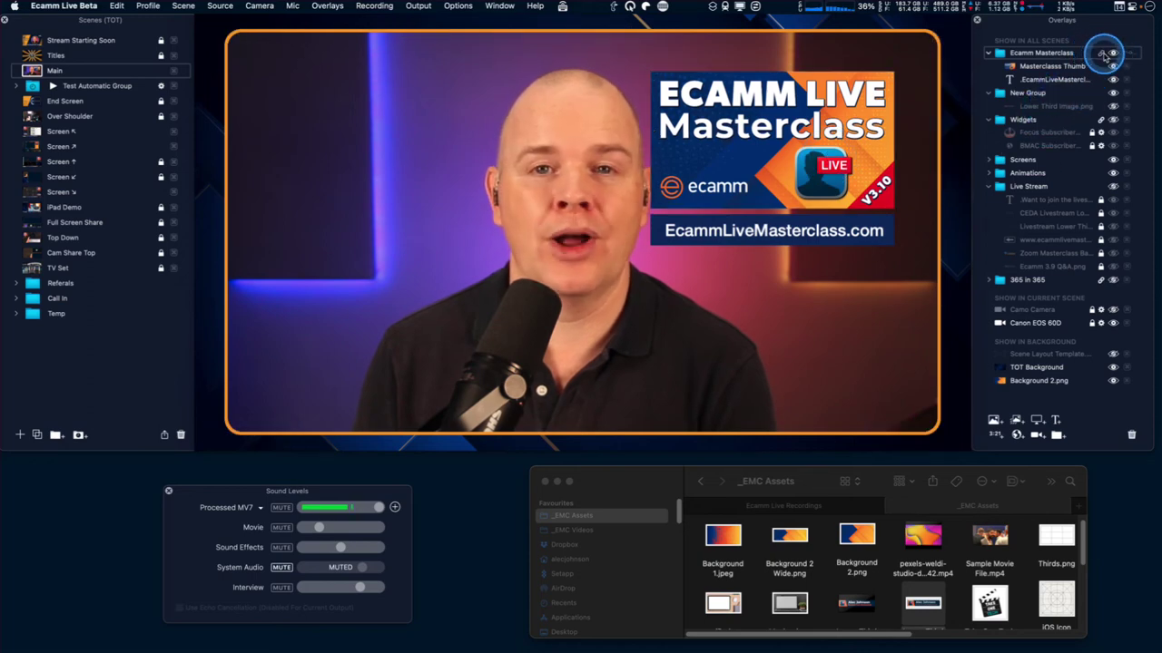
# Step: Move the unlinked web address text alone toward the picture's middle, and shift both overlays slightly up and right with the group relinked
pyautogui.moveTo(853, 230); pyautogui.dragTo(726, 296)
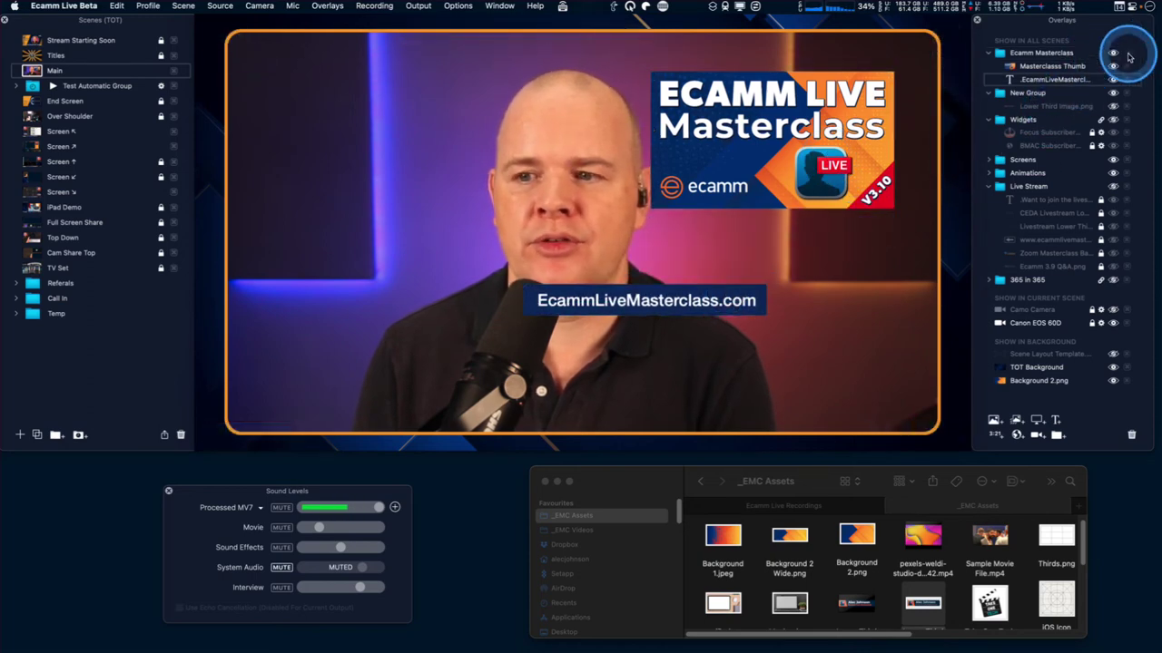
pyautogui.moveTo(770, 155); pyautogui.dragTo(796, 141)
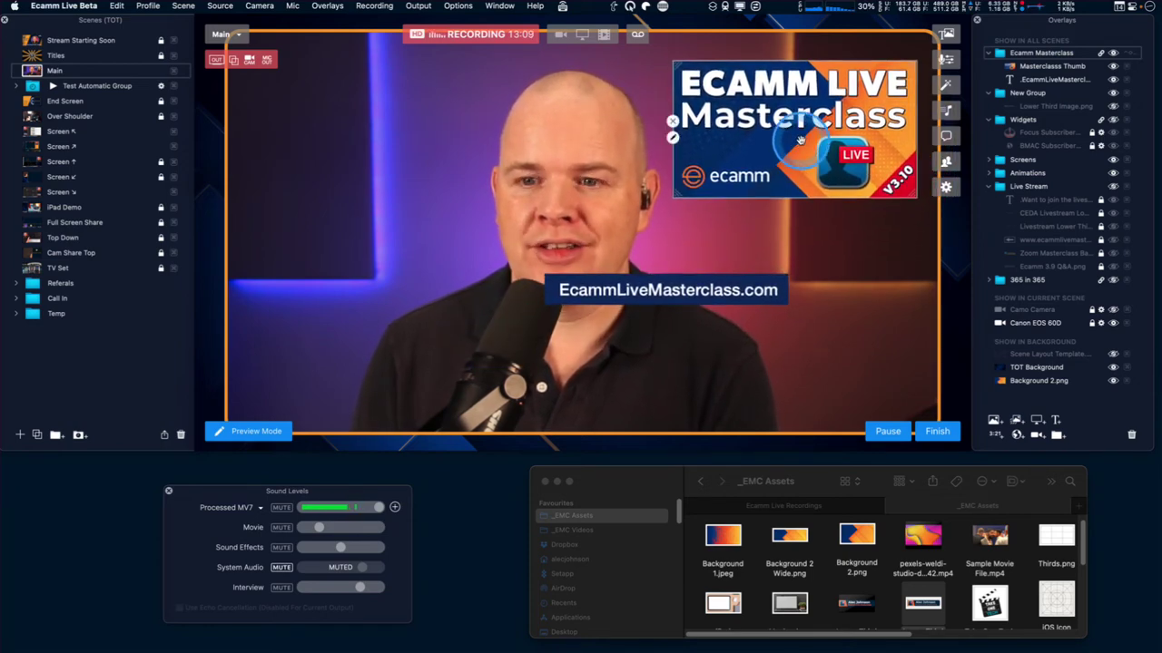
pyautogui.click(714, 220)
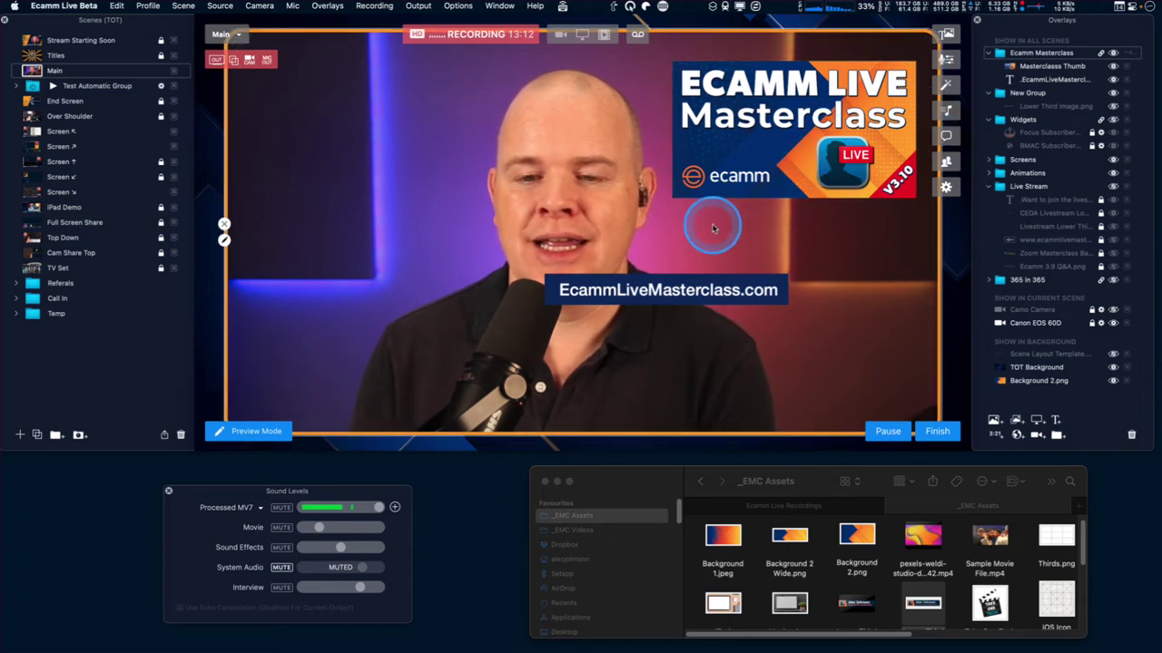
# Step: Unlink the Ecamm Masterclass group and place the web address text directly beneath the Masterclass thumbnail
pyautogui.click(857, 156)
pyautogui.click(704, 282)
pyautogui.moveTo(697, 285); pyautogui.dragTo(825, 207)
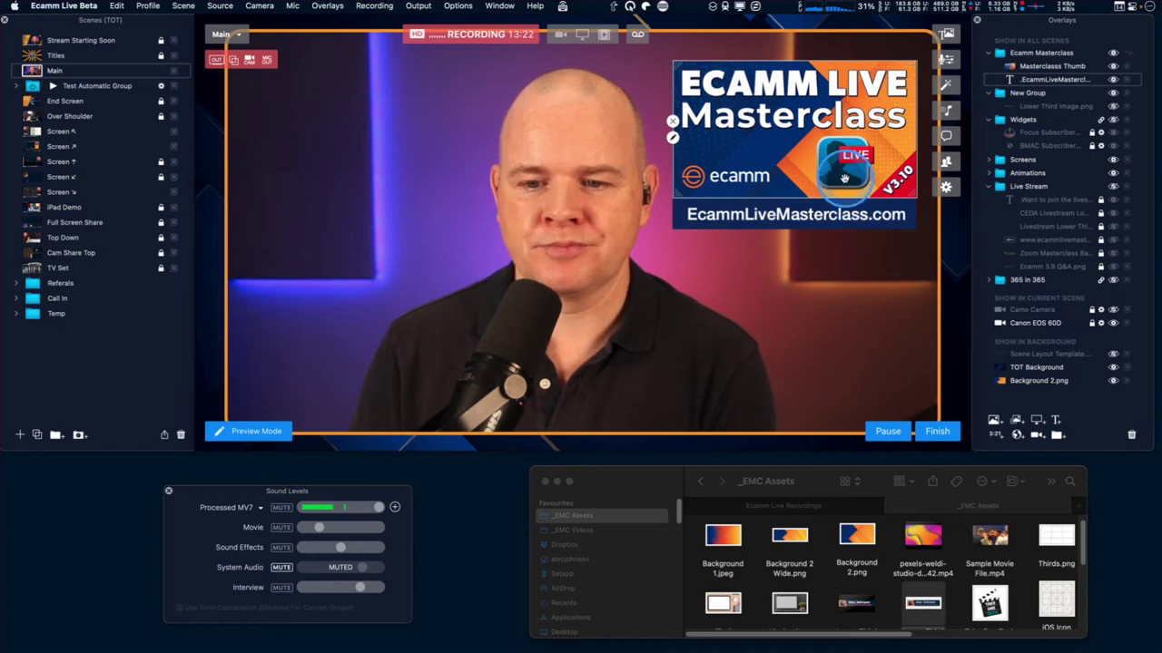
# Step: Relink the Ecamm Masterclass group and nudge the thumbnail and web address text together slightly up and right
pyautogui.click(1101, 53)
pyautogui.moveTo(810, 124)
pyautogui.mouseDown()
pyautogui.moveTo(821, 154)
pyautogui.moveTo(829, 100)
pyautogui.moveTo(824, 134)
pyautogui.moveTo(815, 123)
pyautogui.mouseUp()
pyautogui.click(1101, 54)
pyautogui.click(1113, 54)
pyautogui.click(790, 156)
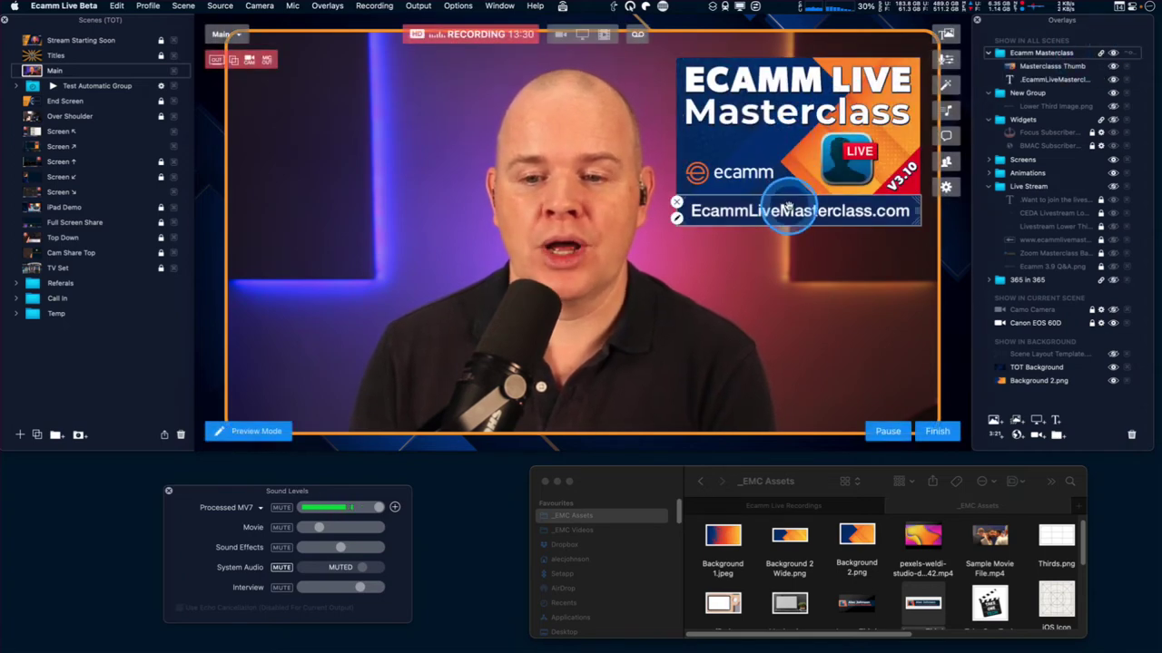
# Step: Separate the unlinked group's overlays by moving the web address text down and the Masterclass thumbnail to the picture's top centre
pyautogui.click(927, 107)
pyautogui.moveTo(791, 208); pyautogui.dragTo(759, 303)
pyautogui.click(803, 108)
pyautogui.moveTo(803, 109); pyautogui.dragTo(591, 94)
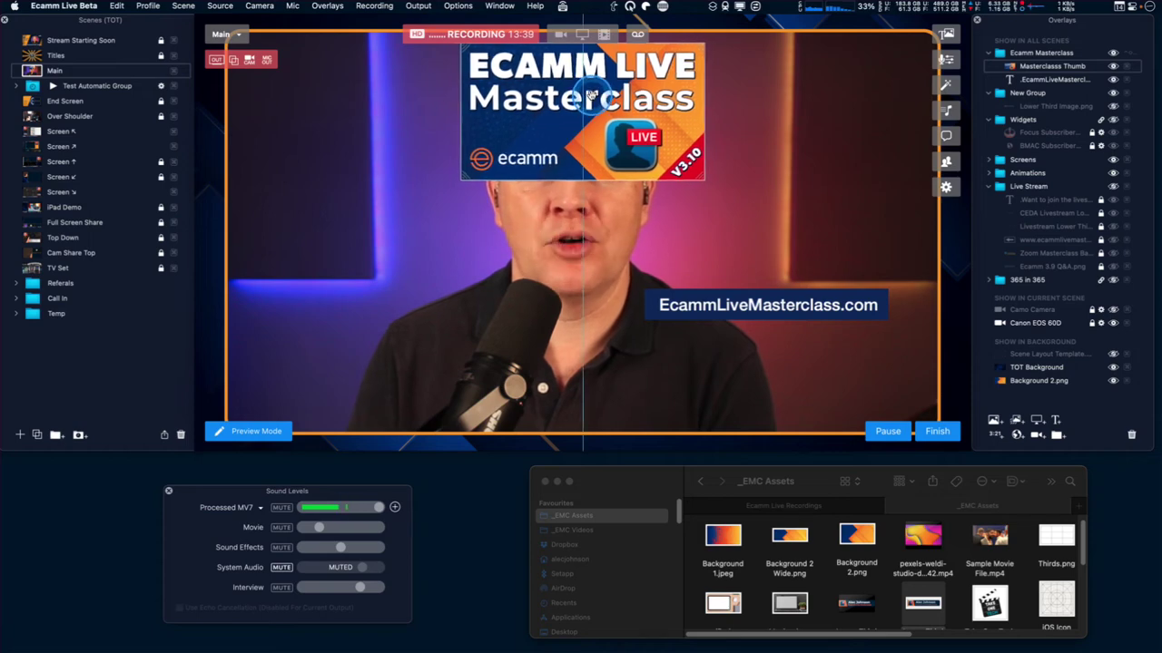
# Step: Move the Masterclass thumbnail back to the picture's right side and fit the web address text box directly beneath it at matching width
pyautogui.moveTo(589, 95); pyautogui.dragTo(797, 153)
pyautogui.moveTo(658, 298)
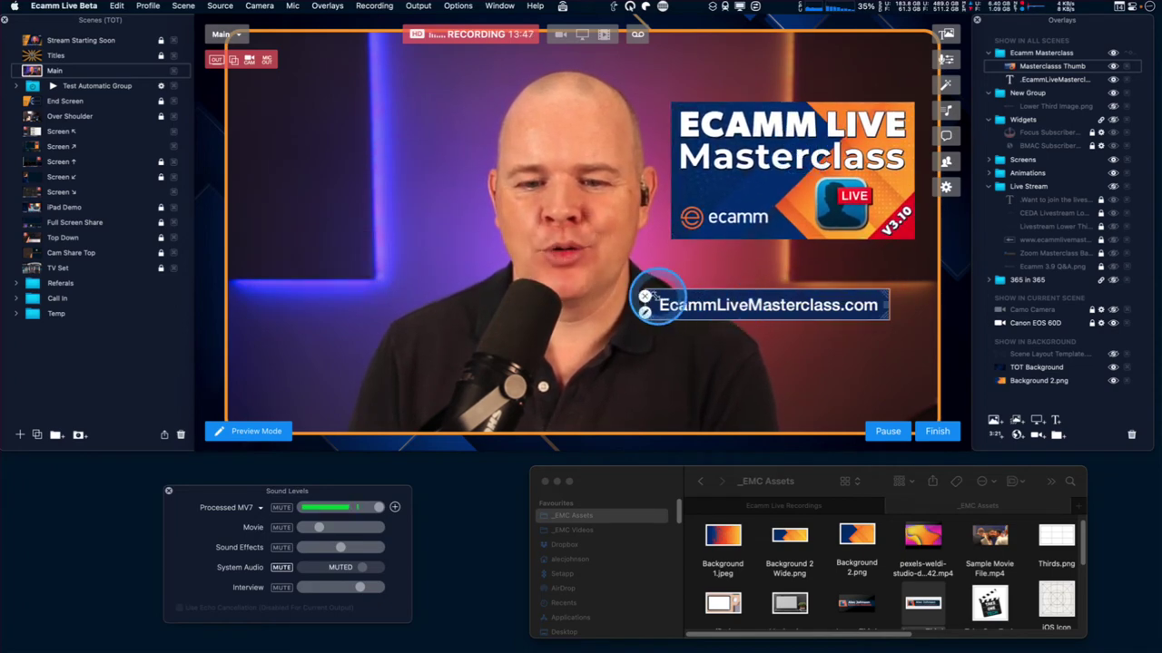
pyautogui.moveTo(665, 295); pyautogui.dragTo(696, 251)
pyautogui.moveTo(917, 260); pyautogui.dragTo(911, 259)
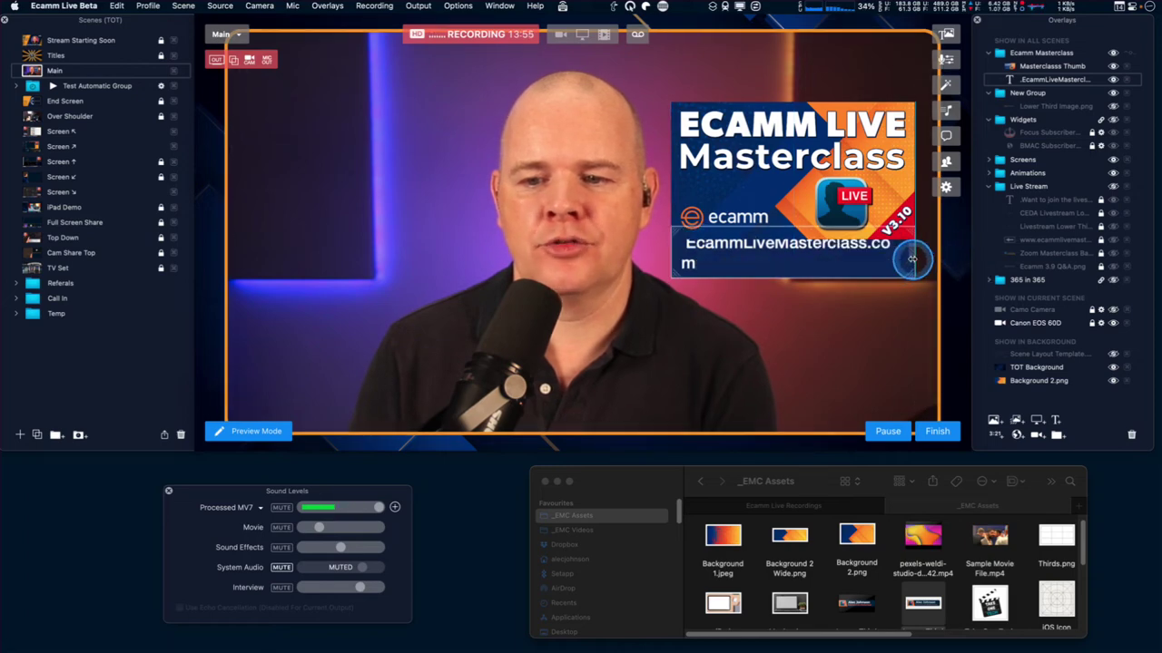
pyautogui.moveTo(914, 259); pyautogui.dragTo(887, 246)
pyautogui.click(1061, 123)
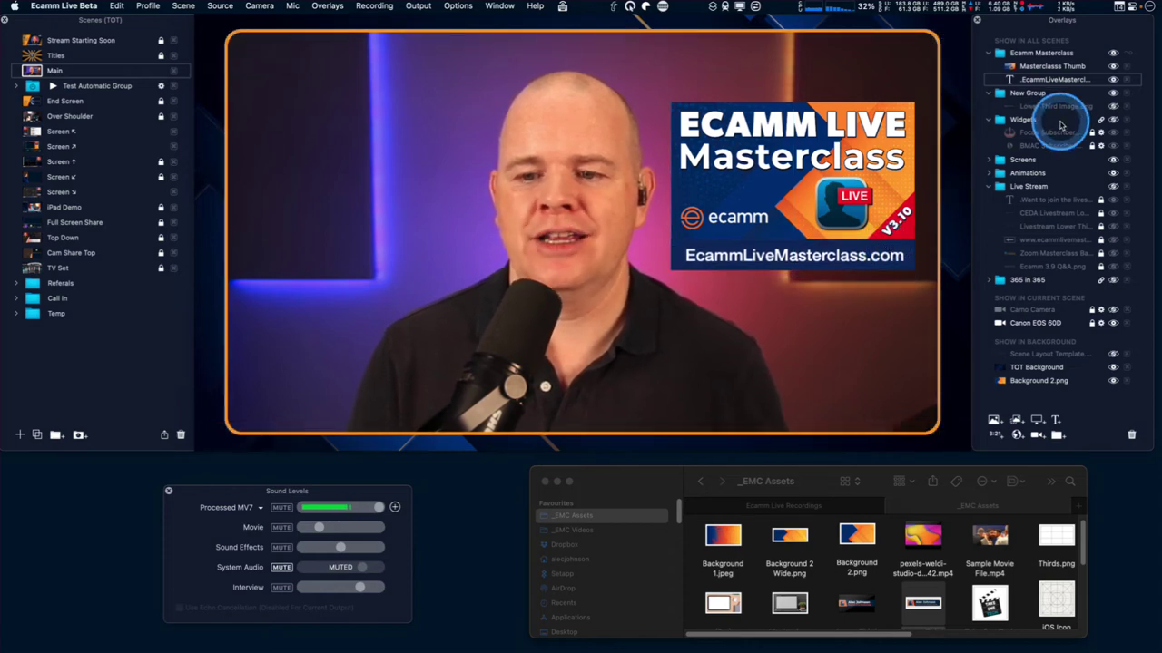
# Step: Relink the Ecamm Masterclass group, move its graphics together into the picture's upper-right corner, and collapse the group
pyautogui.click(1089, 52)
pyautogui.click(730, 234)
pyautogui.moveTo(730, 234); pyautogui.dragTo(820, 146)
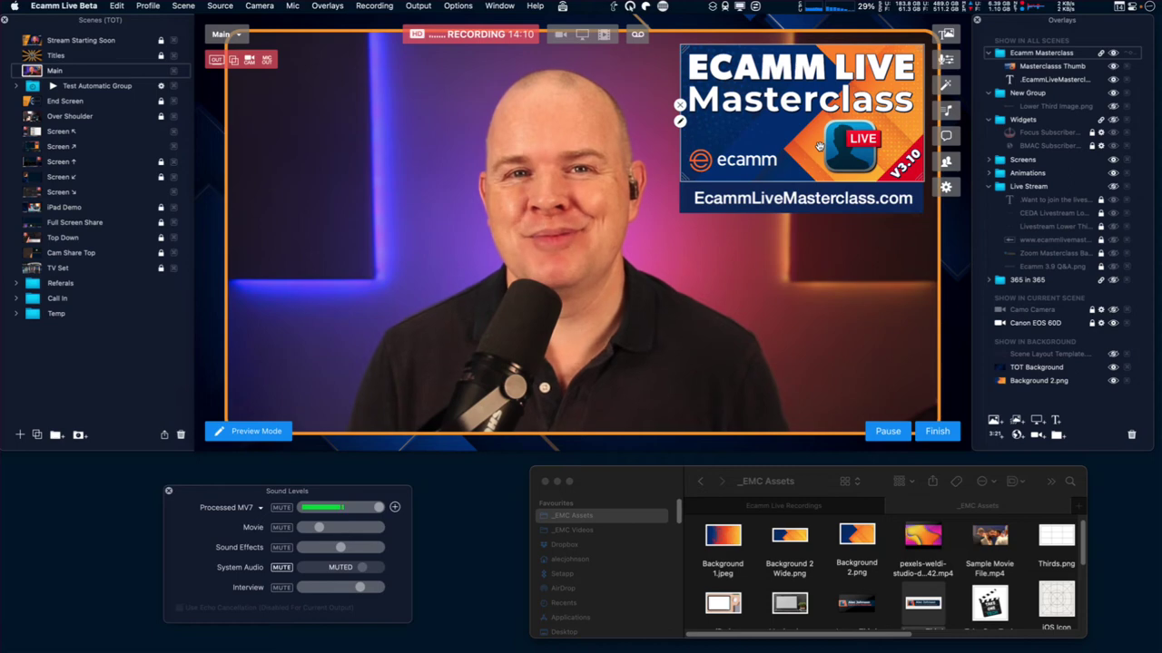
pyautogui.moveTo(819, 146); pyautogui.dragTo(819, 146)
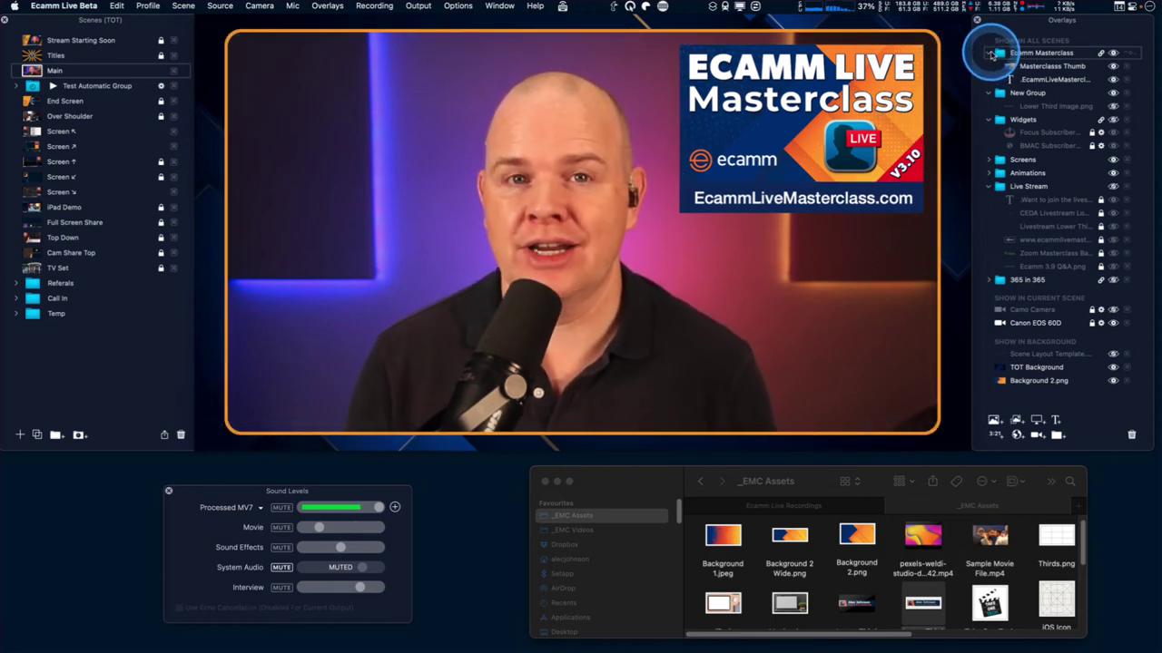
pyautogui.click(989, 54)
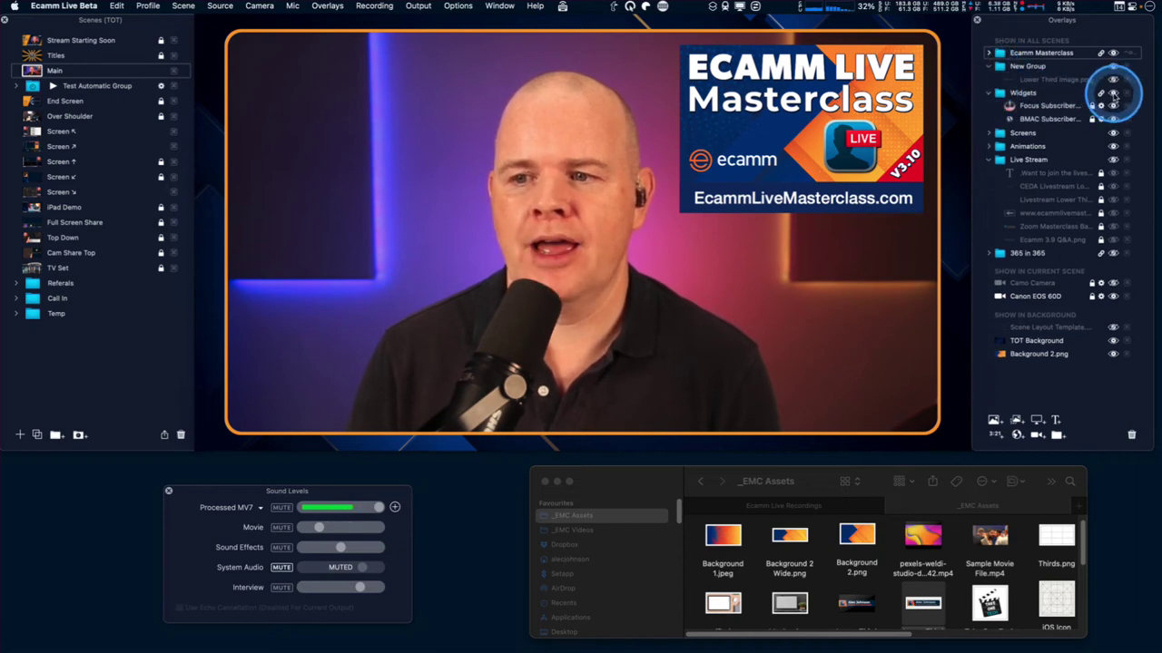
# Step: Hide the Ecamm Masterclass group, examine the BMAC Subscriber Widget, and hide the Widgets folder
pyautogui.click(1113, 54)
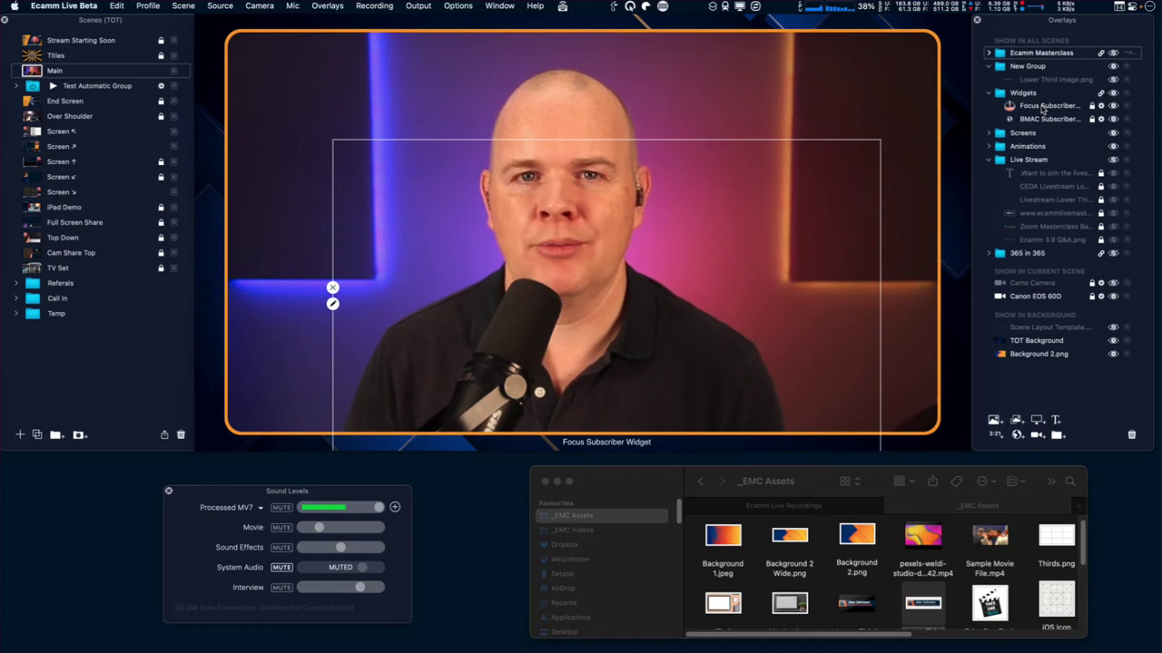
pyautogui.click(1055, 119)
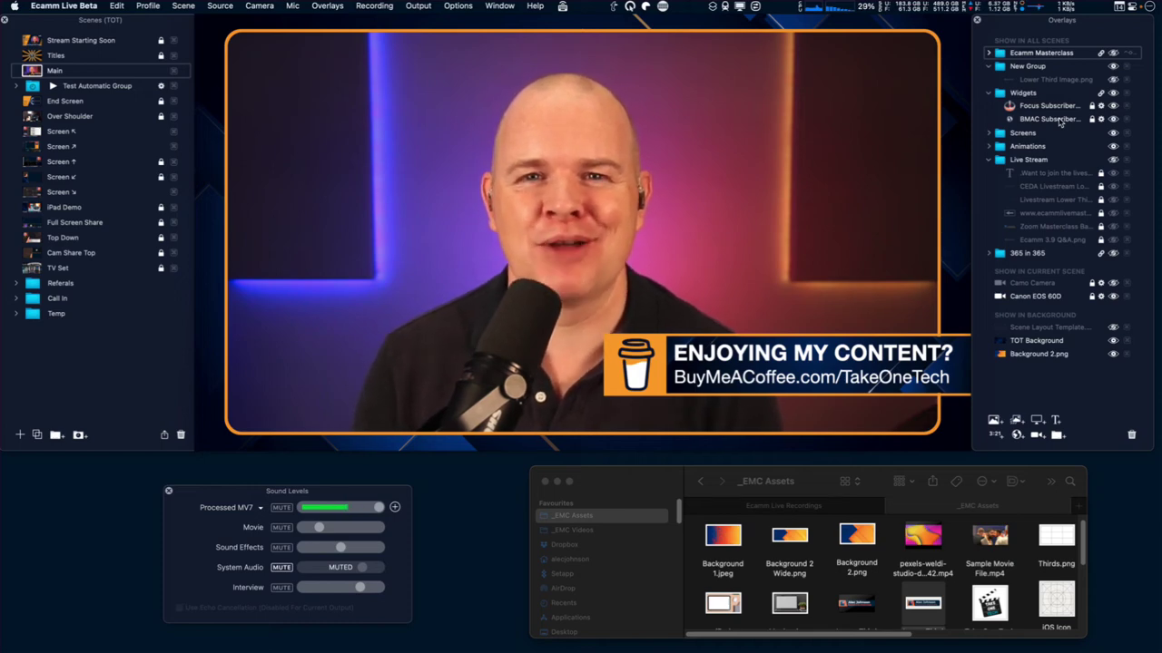
pyautogui.click(1059, 121)
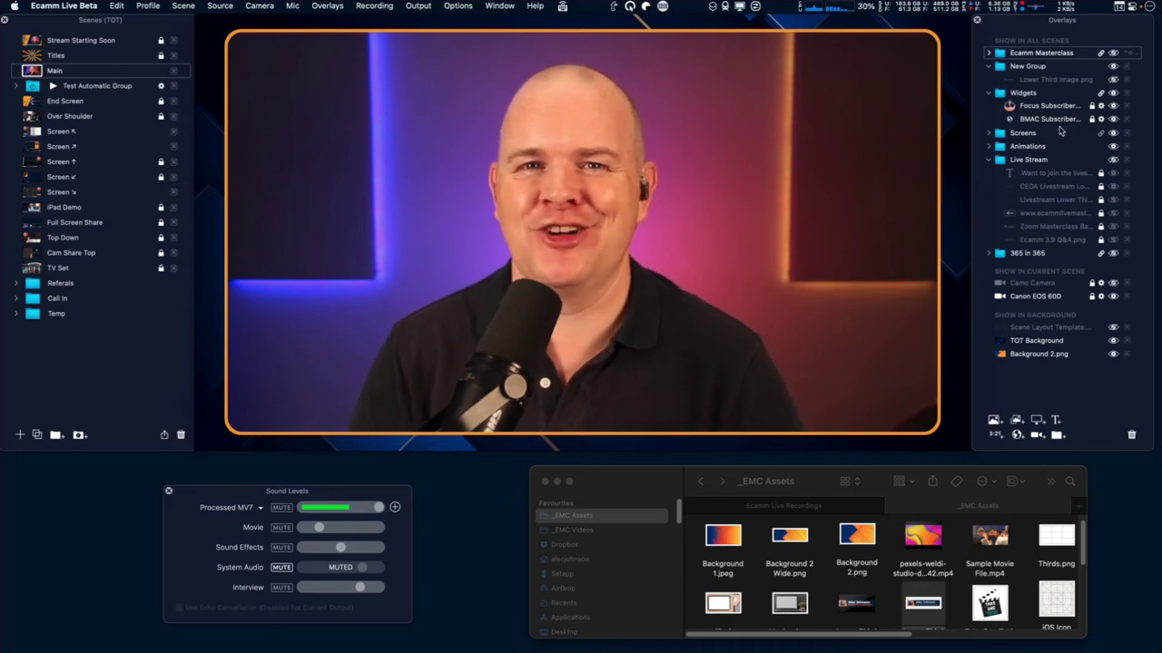
pyautogui.click(1067, 121)
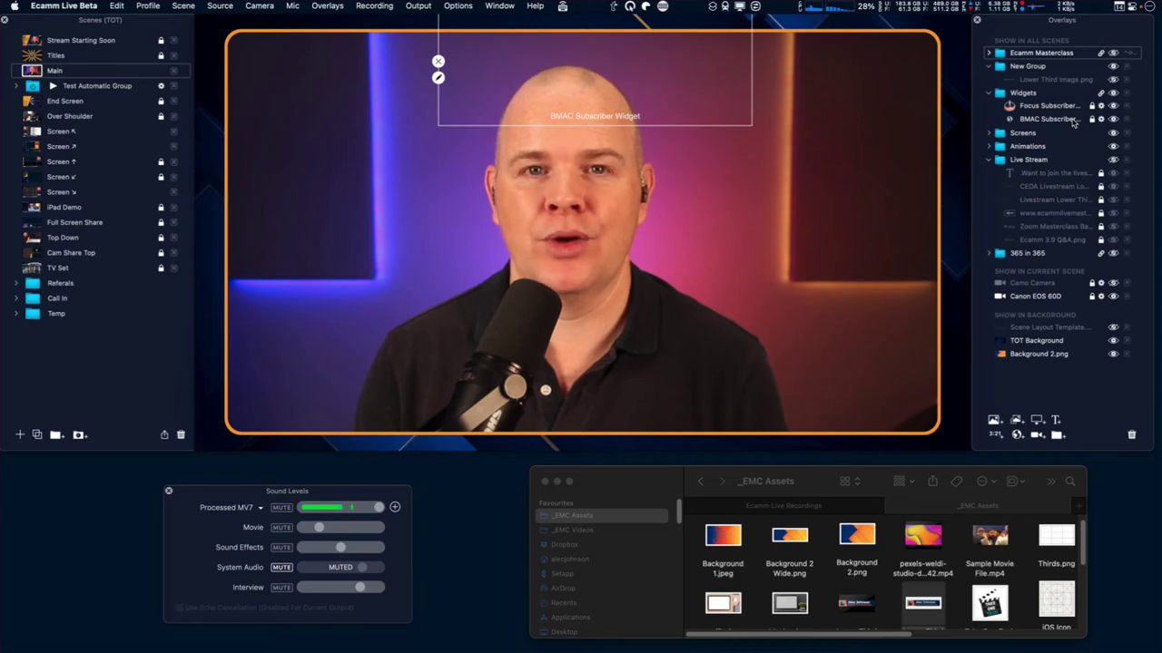
pyautogui.click(1094, 99)
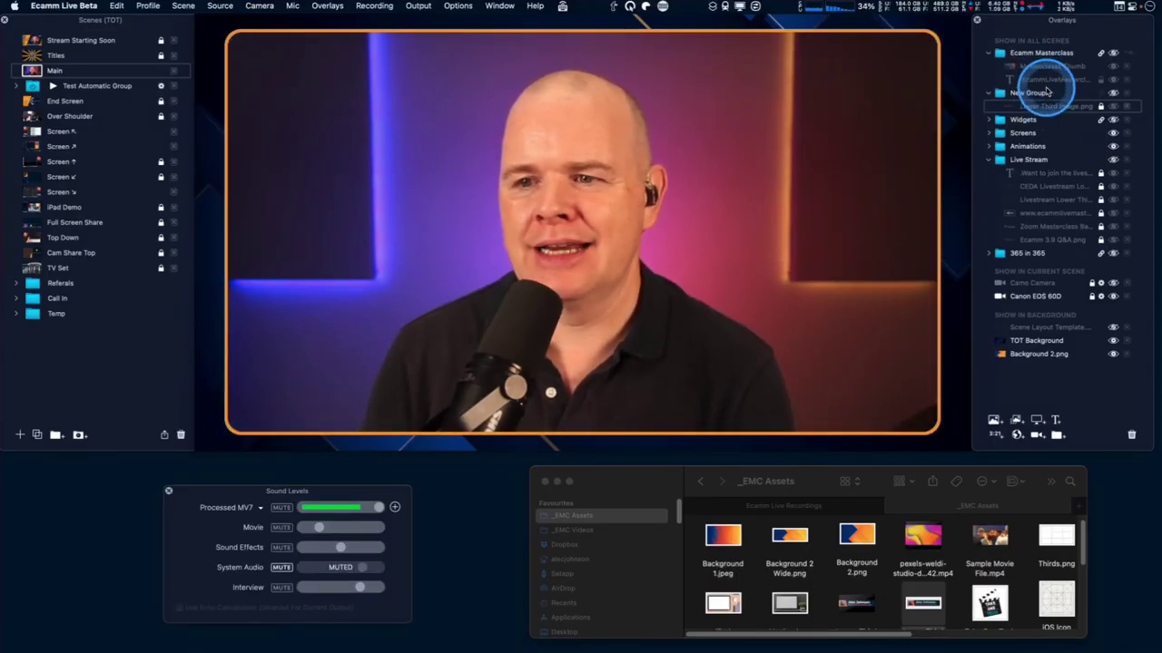
# Step: Show Lower Third Image.png and move it out of New Group to the top of the all-scenes overlays
pyautogui.click(1113, 107)
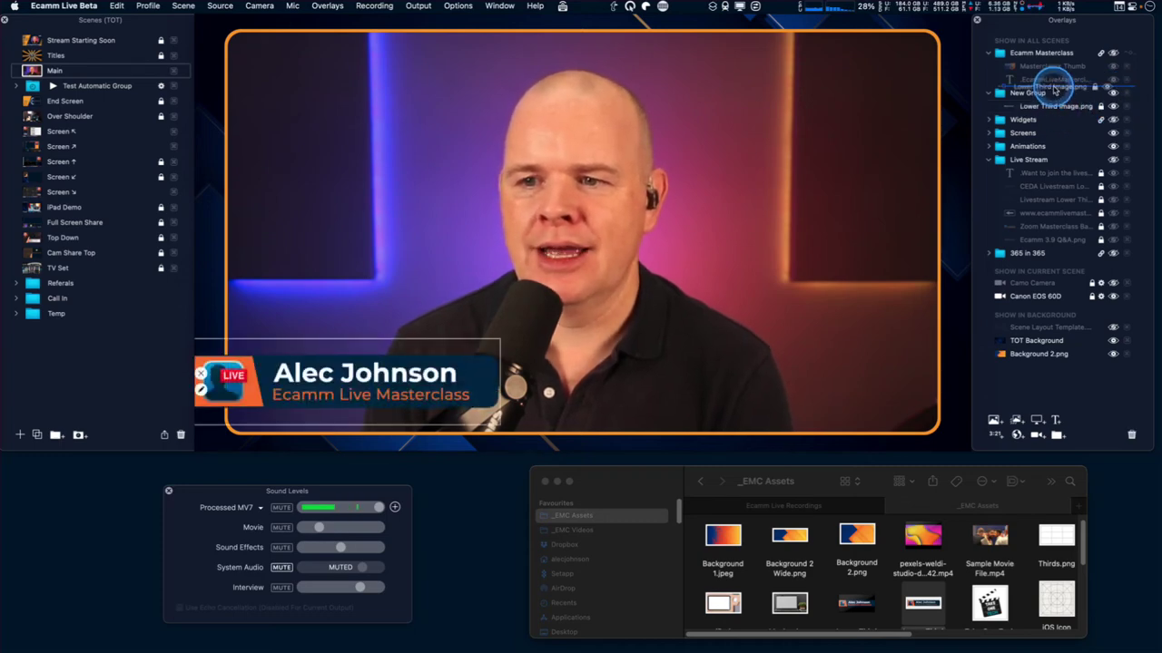
pyautogui.moveTo(1053, 56); pyautogui.dragTo(1053, 56)
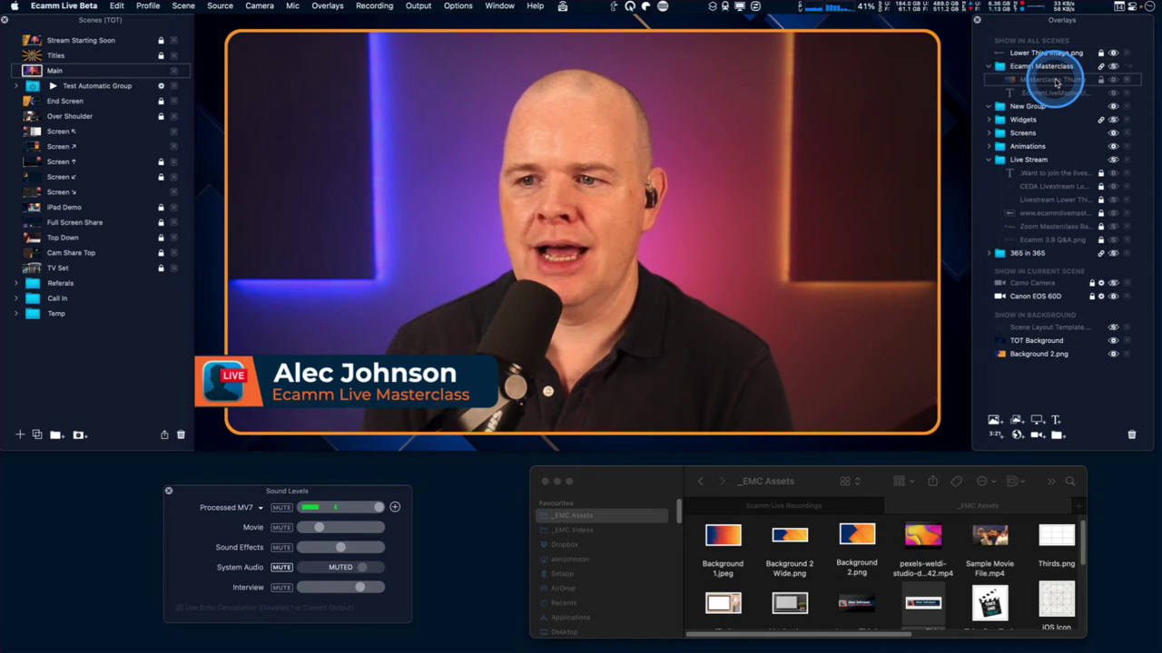
# Step: Show the Ecamm Masterclass group, copy its Masterclass thumbnail to just above the group, and hide the group again
pyautogui.click(1114, 67)
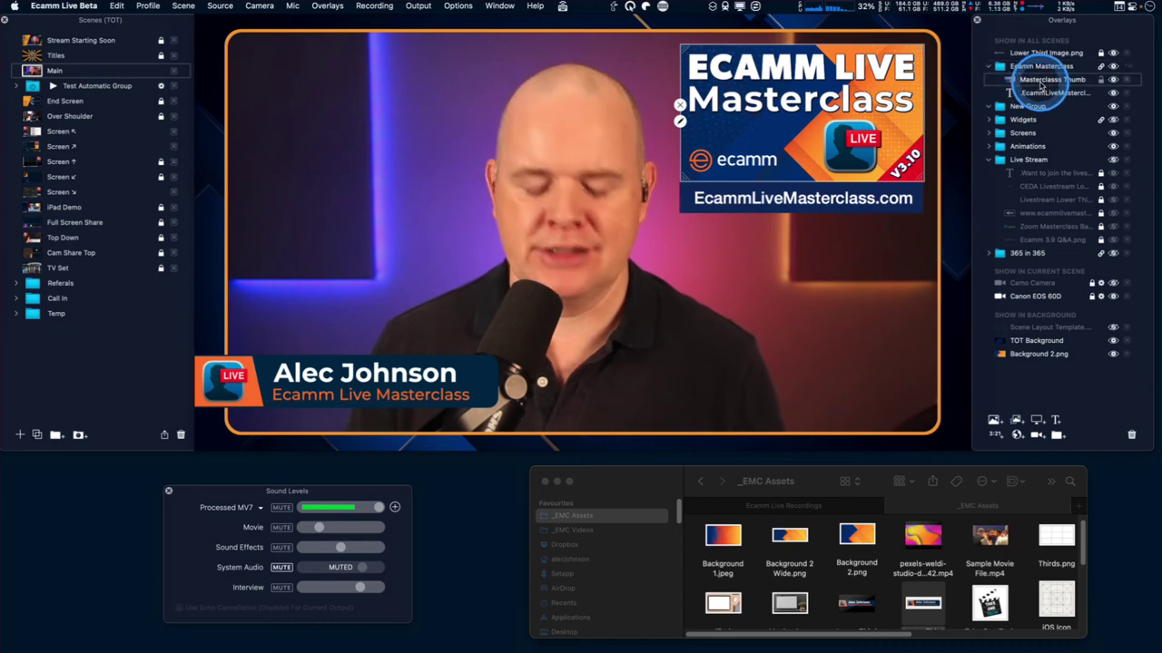
pyautogui.moveTo(1066, 84); pyautogui.dragTo(1042, 60)
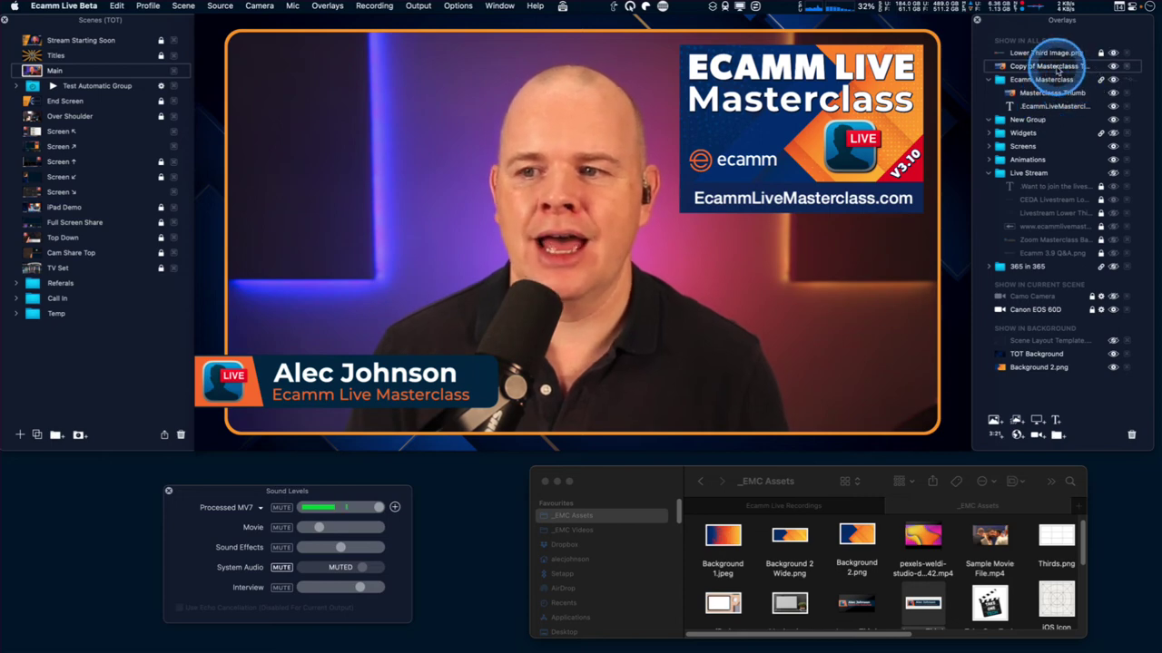
pyautogui.click(1112, 79)
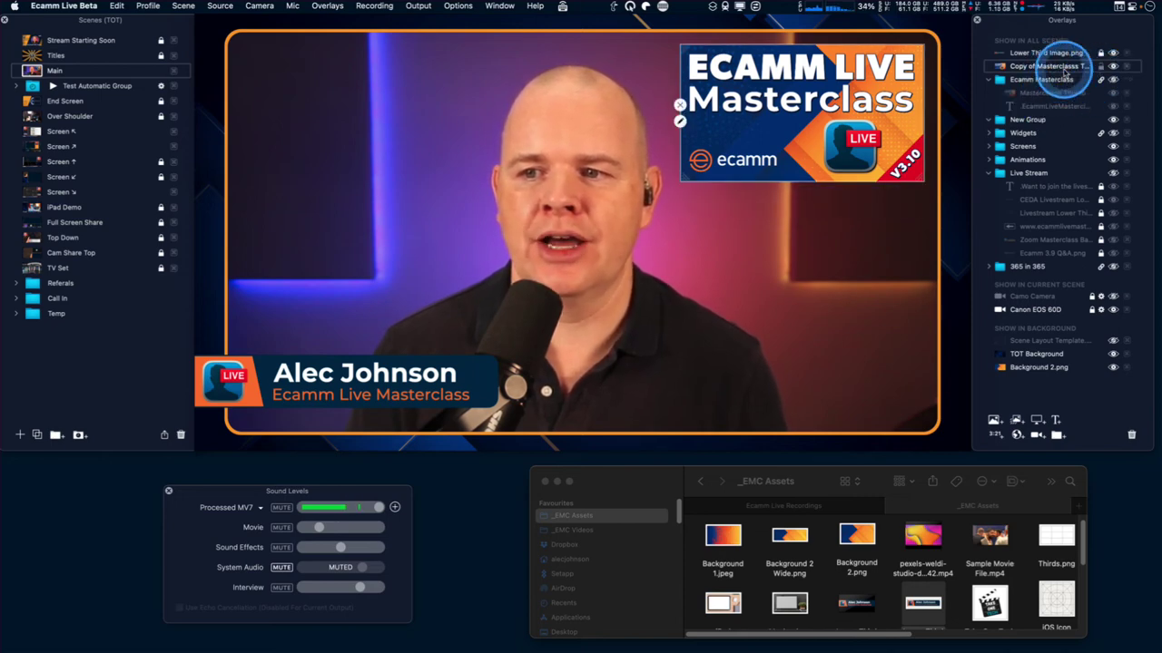
# Step: Duplicate the copied Masterclass thumbnail directly in the picture, placing the duplicate below it, and hide that duplicate
pyautogui.moveTo(844, 86); pyautogui.dragTo(814, 227)
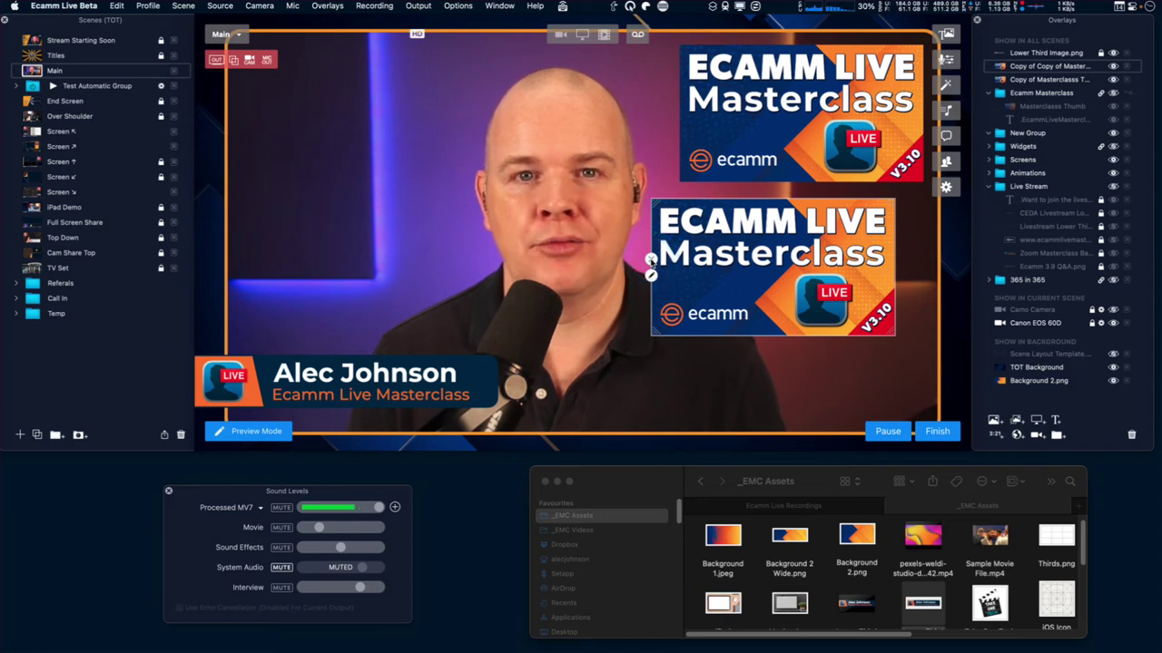
pyautogui.click(722, 273)
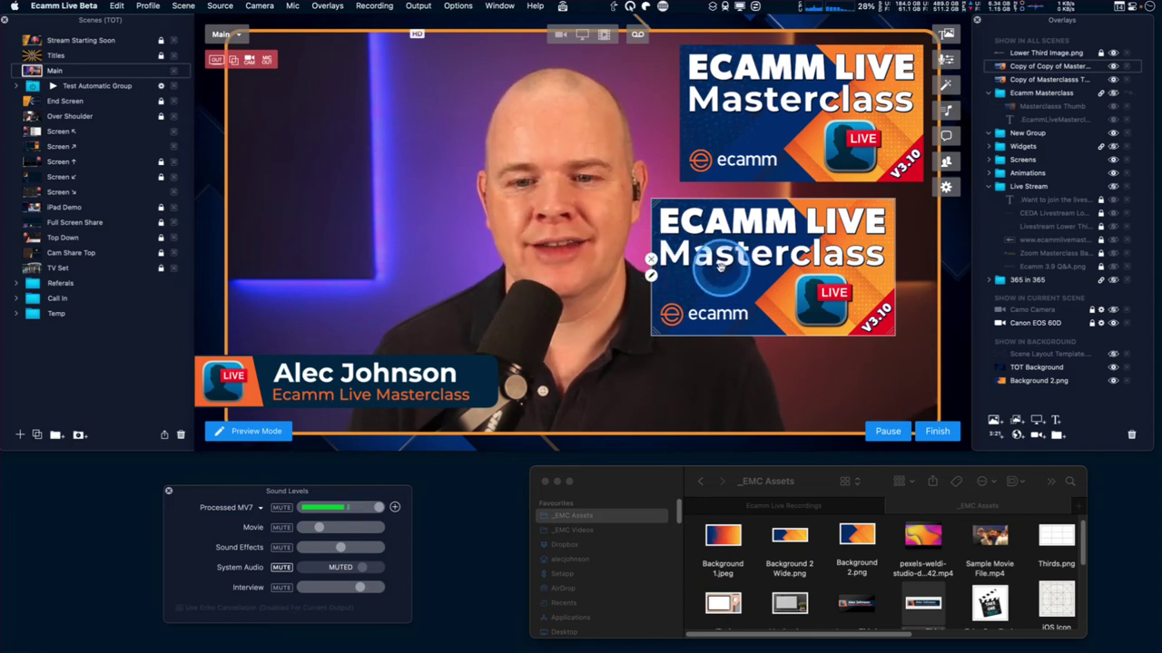
pyautogui.click(650, 258)
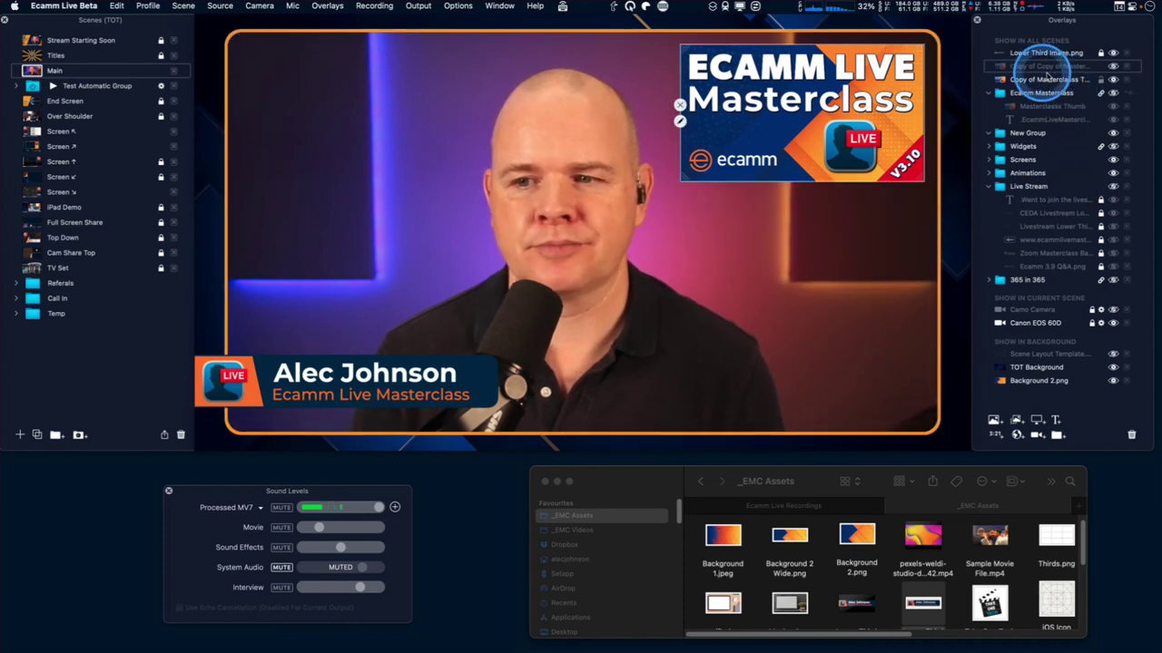
# Step: Move the visible Masterclass thumbnail copy above Lower Third Image.png in the all-scenes overlay order
pyautogui.click(1057, 79)
pyautogui.moveTo(808, 121); pyautogui.dragTo(782, 134)
pyautogui.click(1076, 54)
pyautogui.moveTo(1058, 80); pyautogui.dragTo(1050, 42)
# Step: Place the Masterclass thumbnail copy over the lower third in the picture's lower-left corner and enlarge it to cover the banner
pyautogui.click(699, 125)
pyautogui.moveTo(699, 125); pyautogui.dragTo(502, 425)
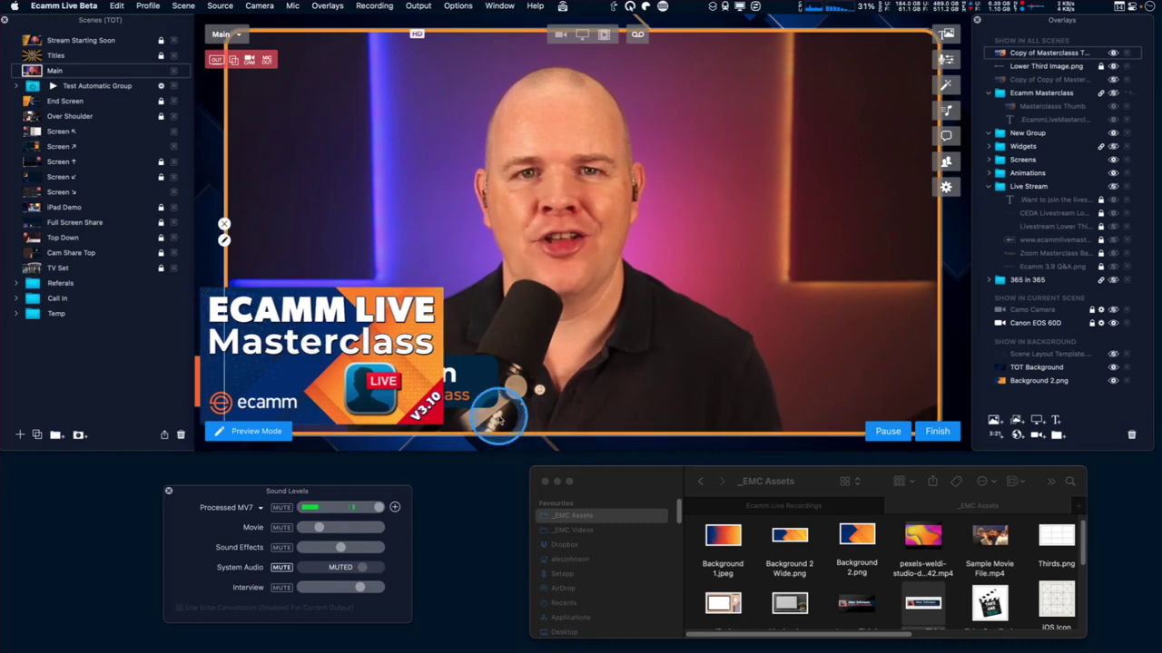
pyautogui.moveTo(441, 288); pyautogui.dragTo(471, 275)
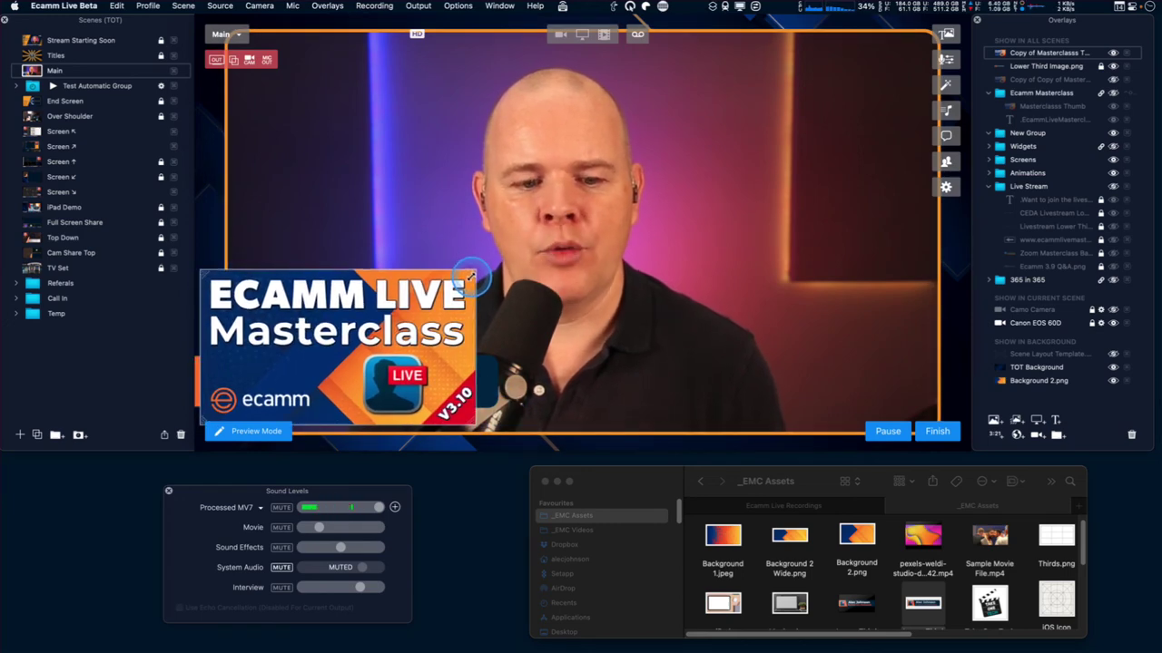
pyautogui.moveTo(422, 299); pyautogui.dragTo(424, 310)
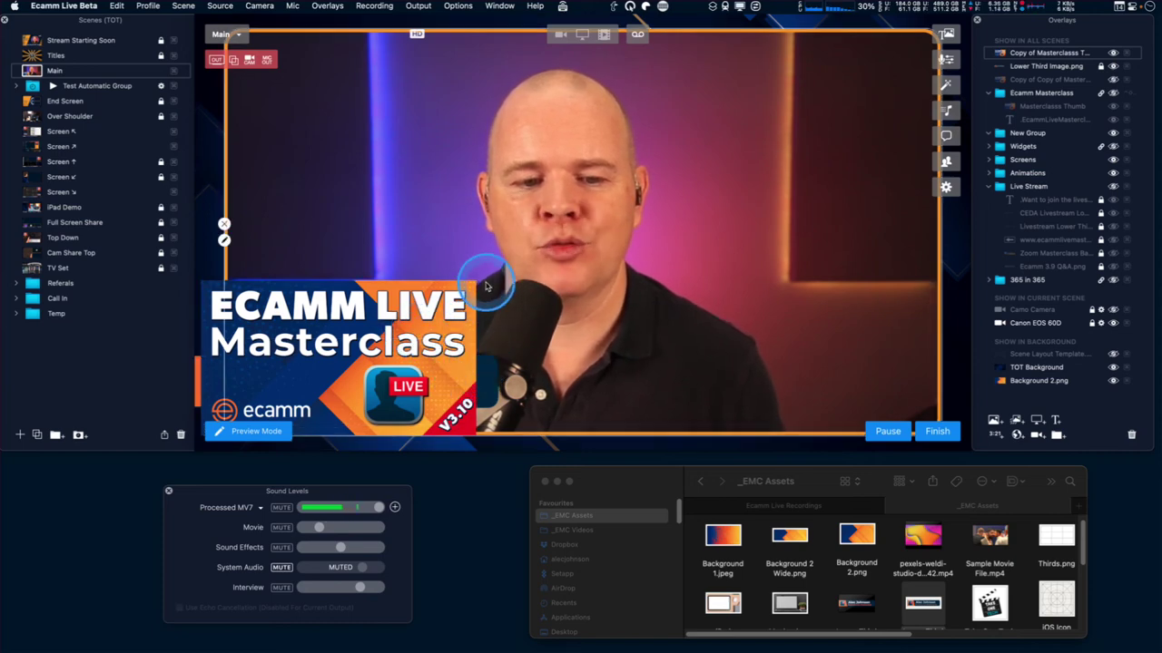
pyautogui.moveTo(474, 283); pyautogui.dragTo(491, 268)
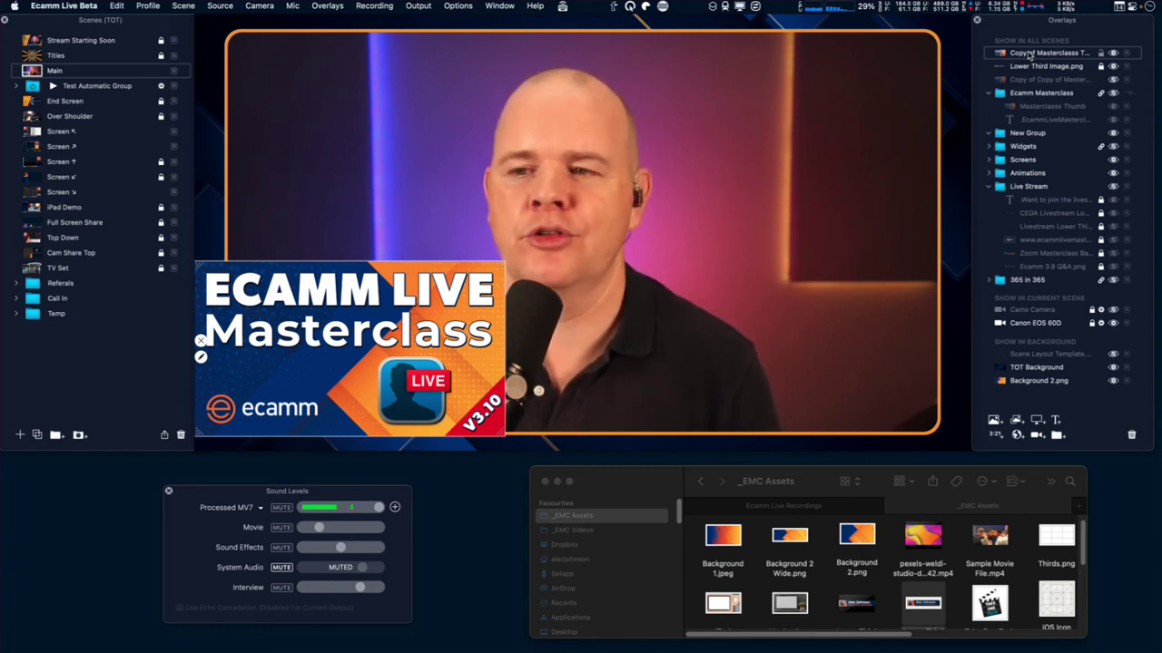
# Step: Lock the Masterclass thumbnail copy, and move the unlocked lower third out from behind it to the right and back again
pyautogui.moveTo(1029, 54); pyautogui.dragTo(1106, 59)
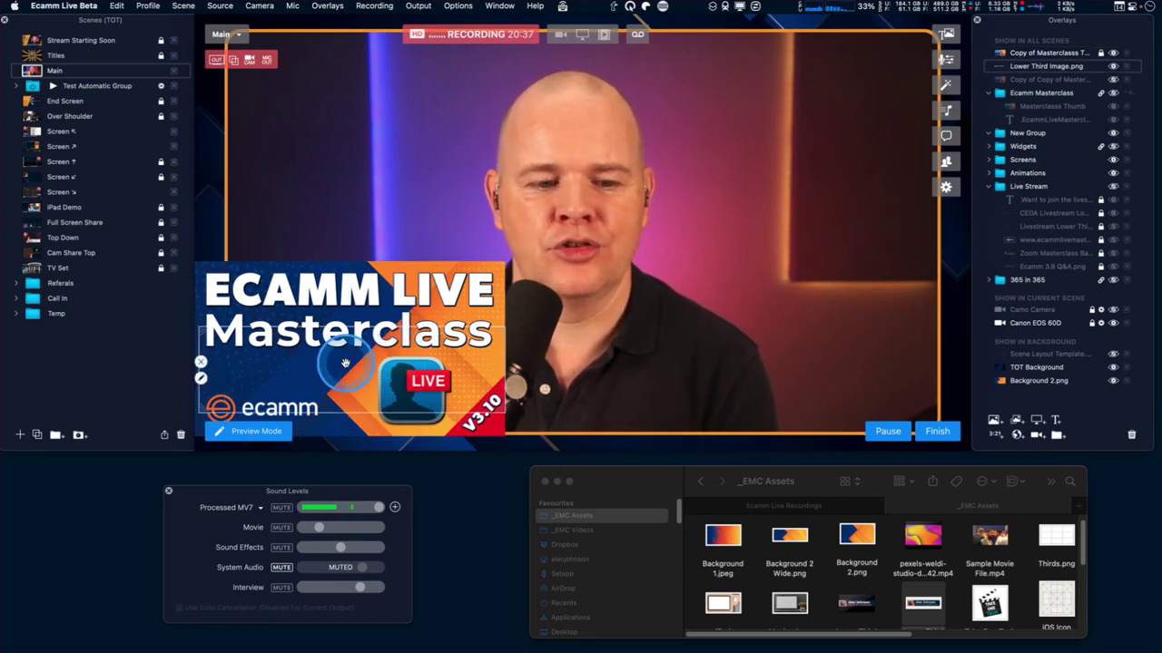
pyautogui.moveTo(353, 377); pyautogui.dragTo(674, 374)
pyautogui.click(588, 326)
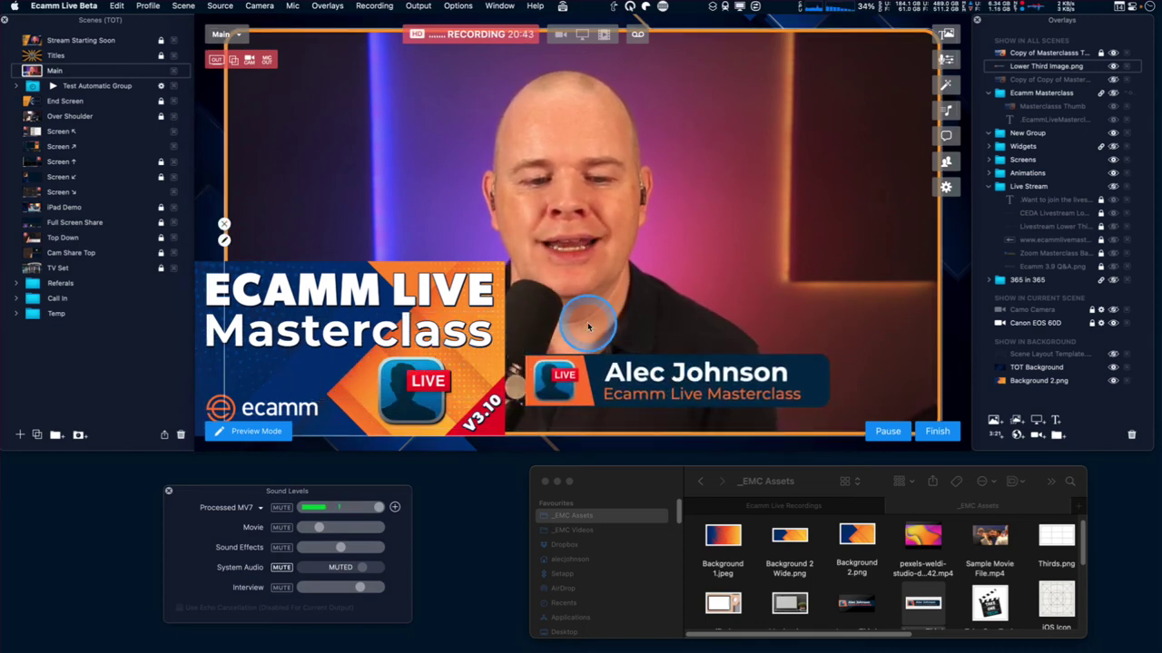
pyautogui.click(418, 308)
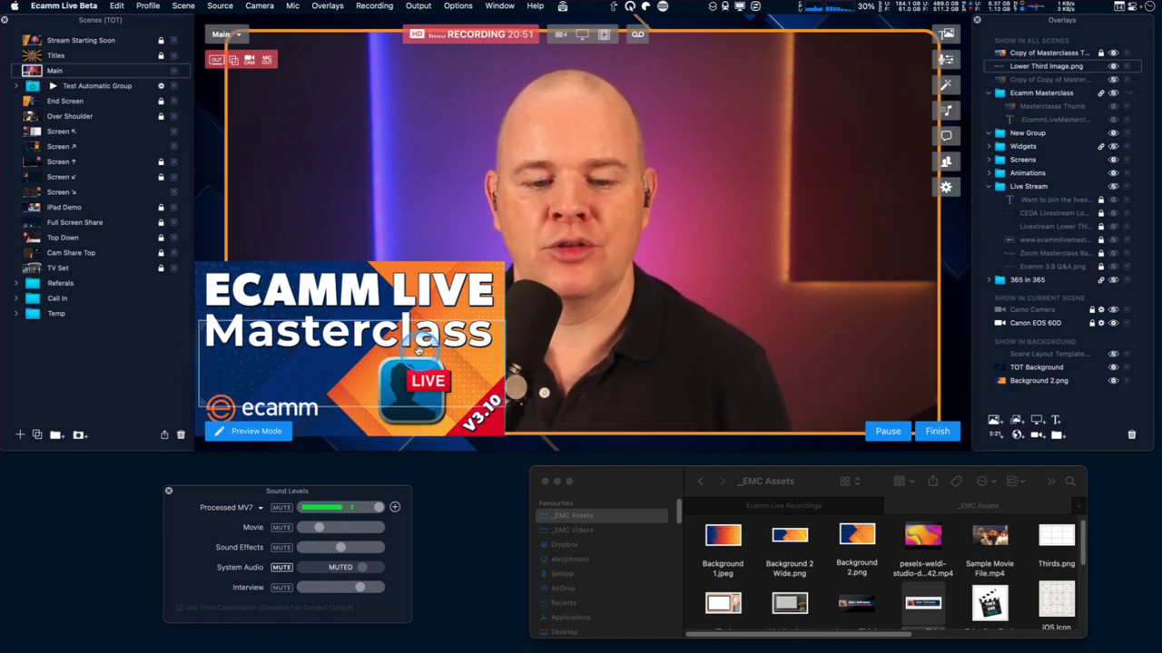
pyautogui.click(445, 311)
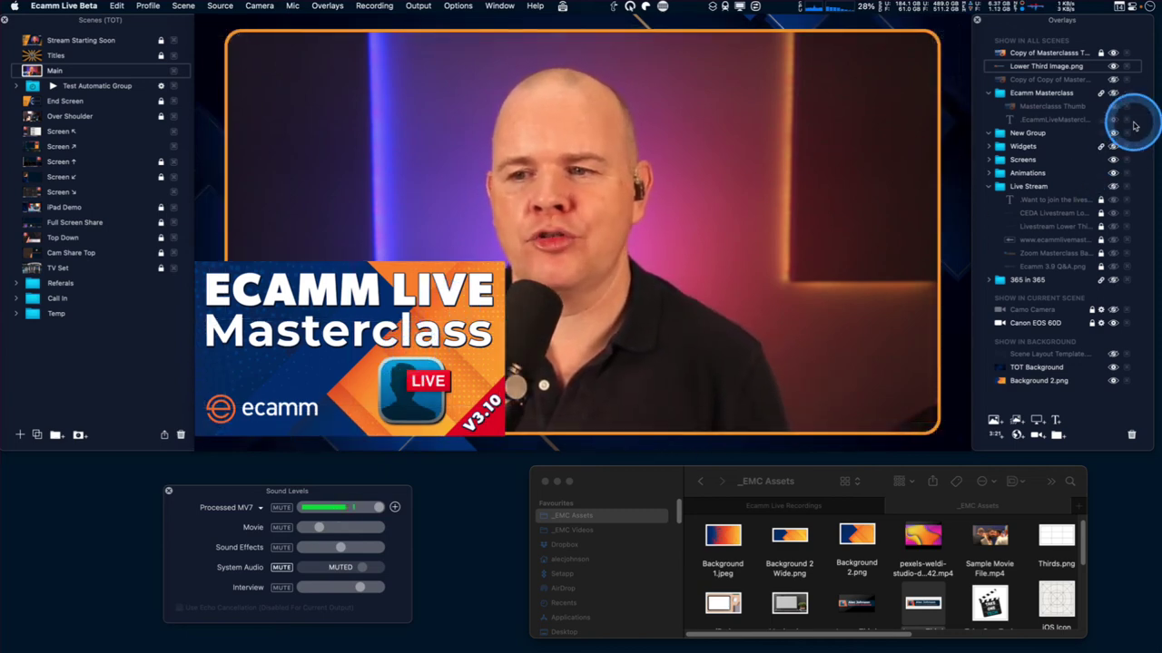
# Step: Unlock and hide the Masterclass thumbnail copy, and hide Lower Third Image.png in the all-scenes overlays
pyautogui.click(1113, 66)
pyautogui.click(1112, 67)
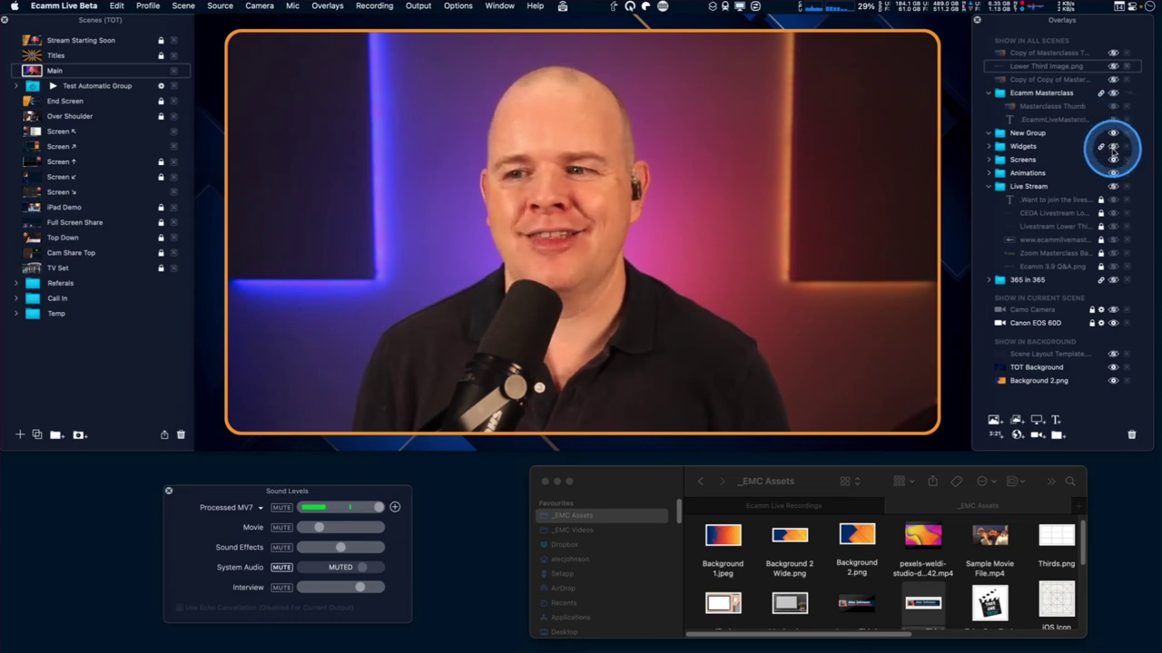
pyautogui.moveTo(801, 241)
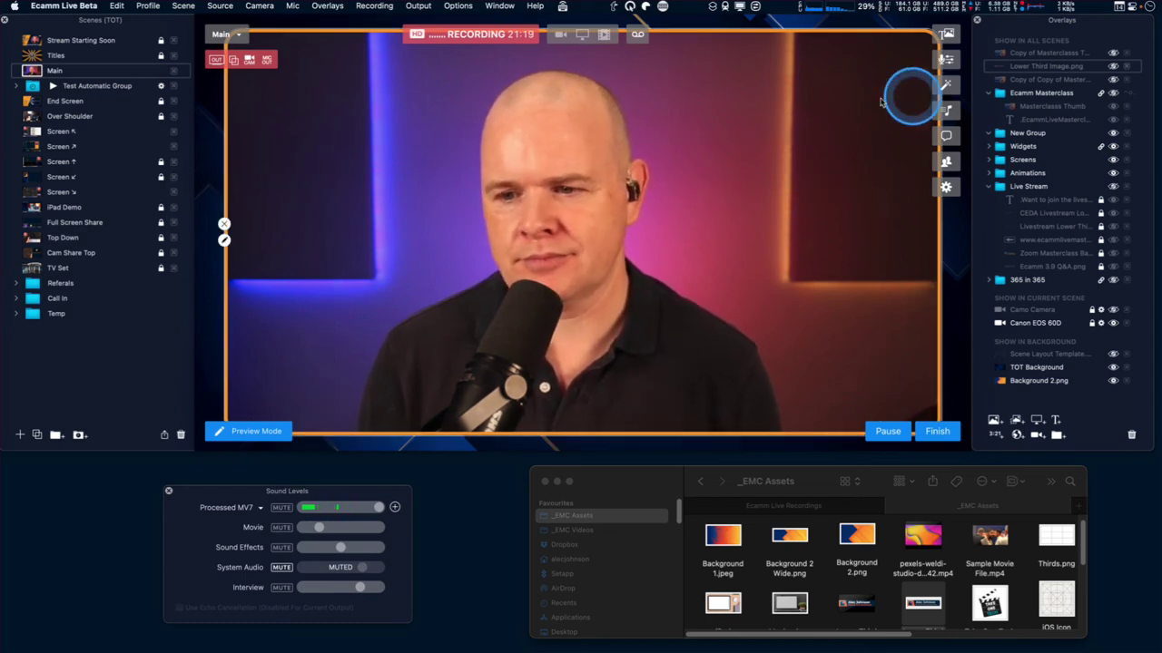
# Step: Collapse the Ecamm Masterclass and Live Stream groups, and delete Lower Third Image.png and both Masterclass thumbnail copies
pyautogui.click(988, 93)
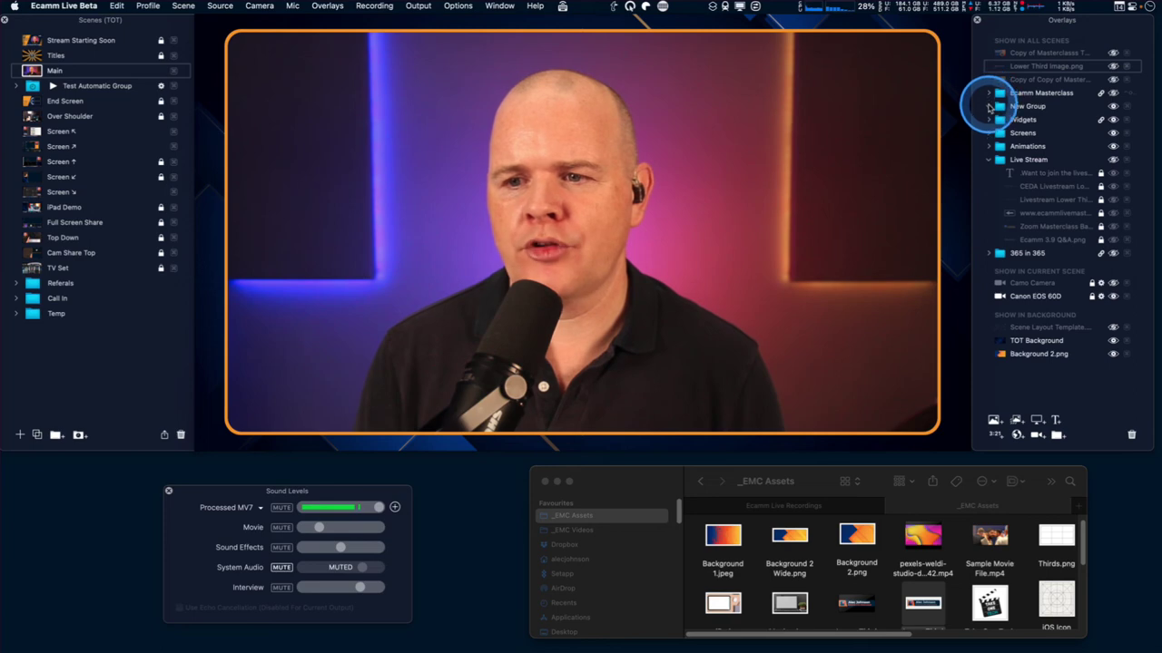
pyautogui.click(989, 161)
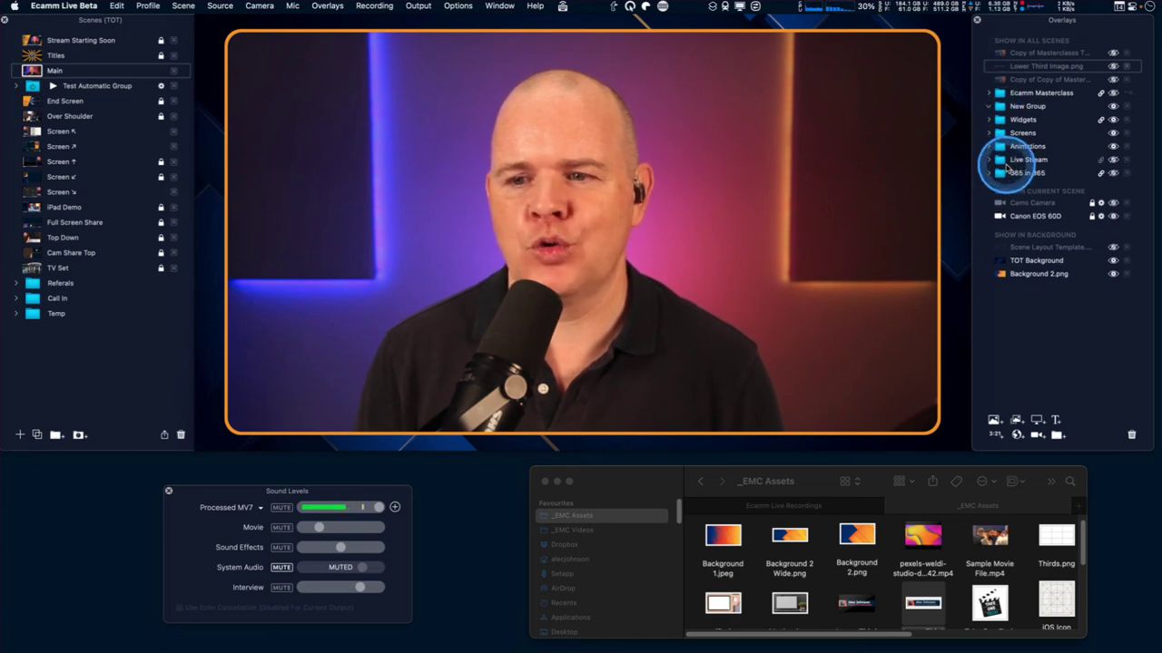
pyautogui.click(1043, 74)
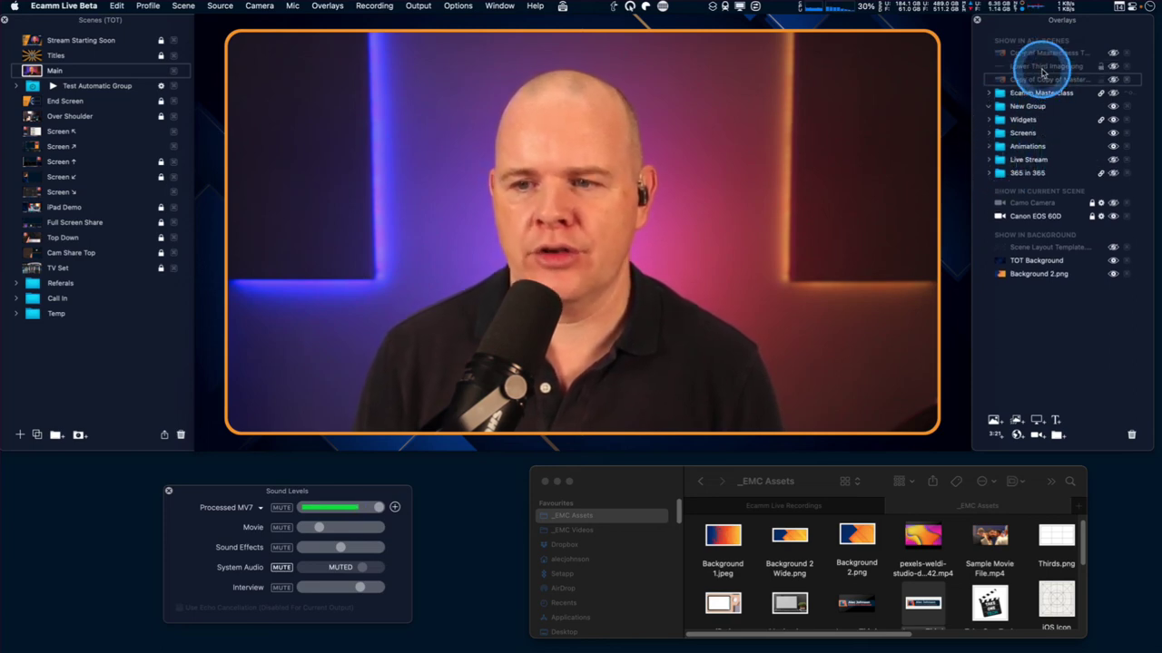
pyautogui.moveTo(1043, 73); pyautogui.dragTo(1017, 61)
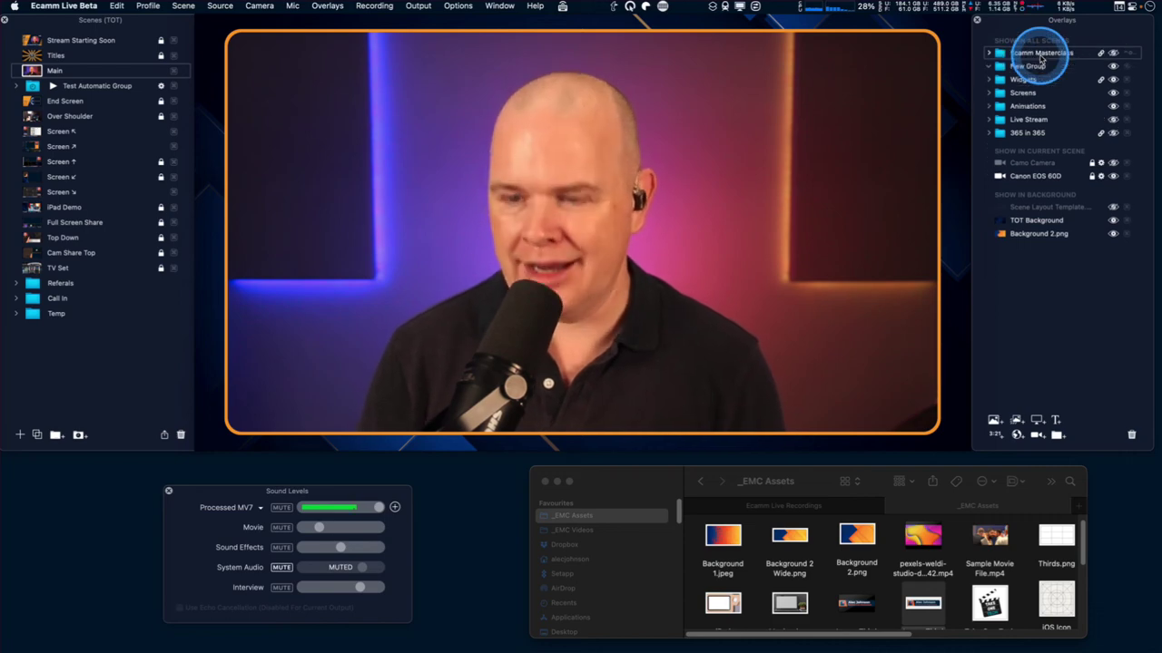
# Step: Expand the Ecamm Masterclass group and delete the empty New Group beneath it
pyautogui.click(988, 53)
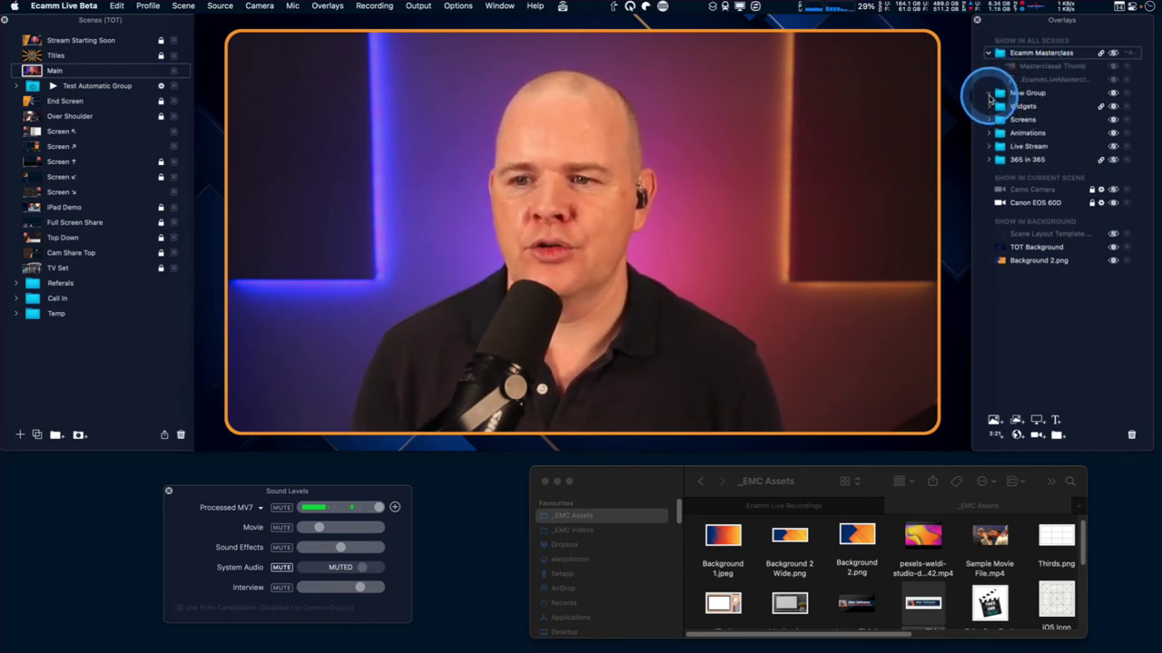
pyautogui.click(1014, 94)
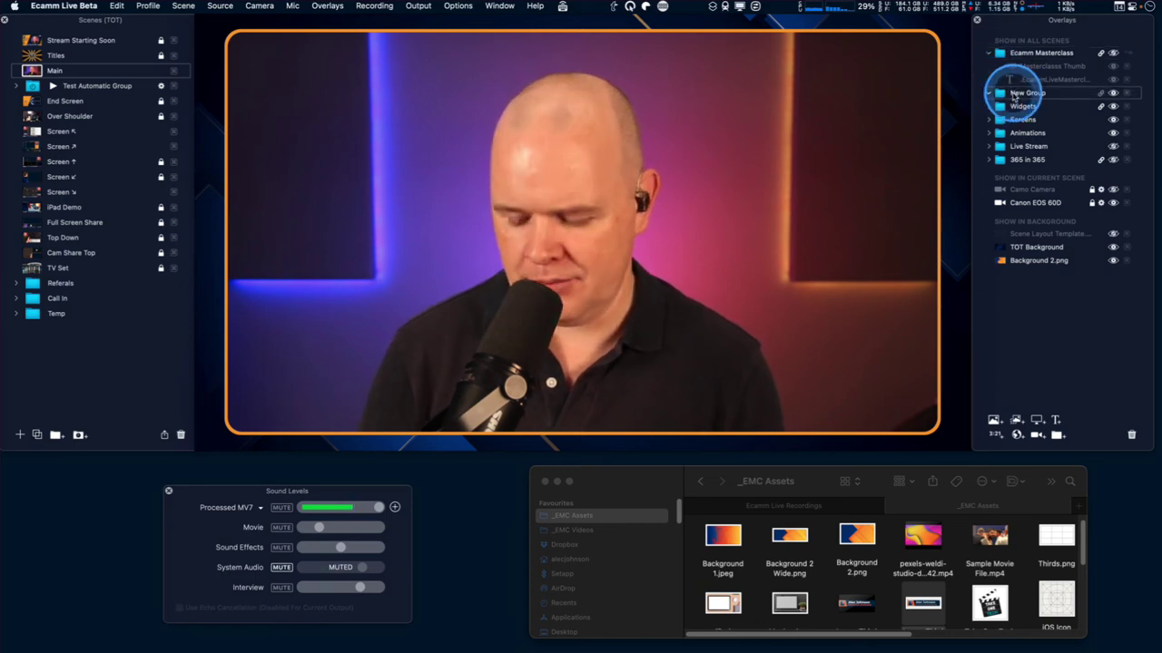
pyautogui.press('Delete')
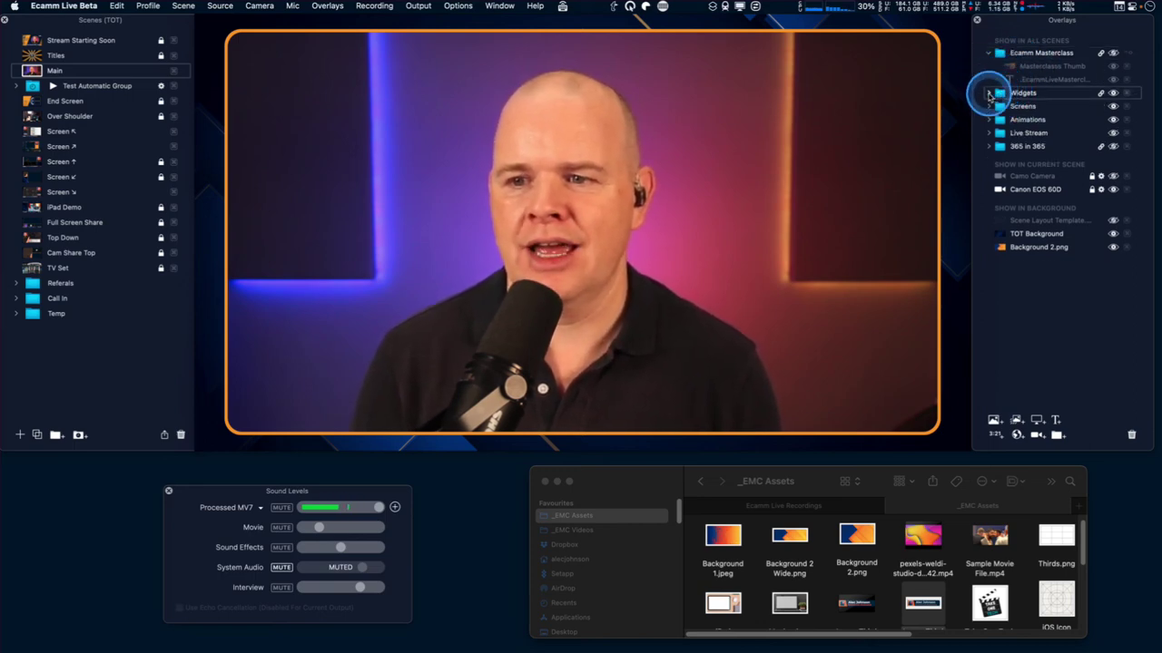
# Step: Expand the Widgets and Screens groups to review their overlays, select all the overlays in Screens, and collapse Screens again
pyautogui.click(989, 94)
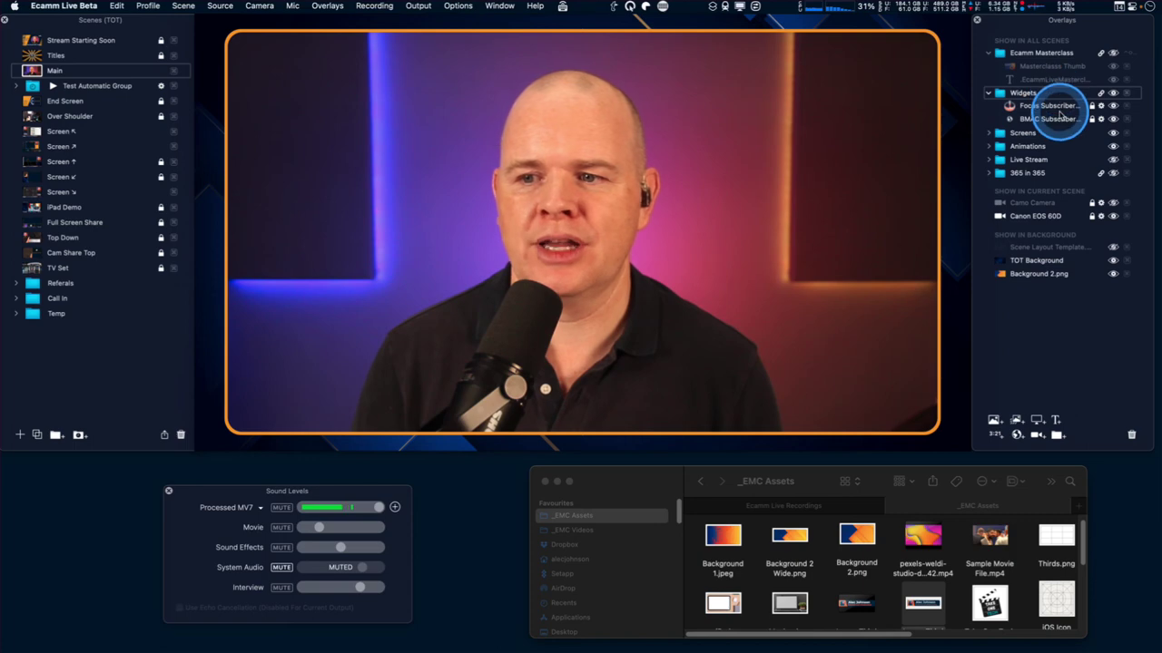
pyautogui.click(989, 133)
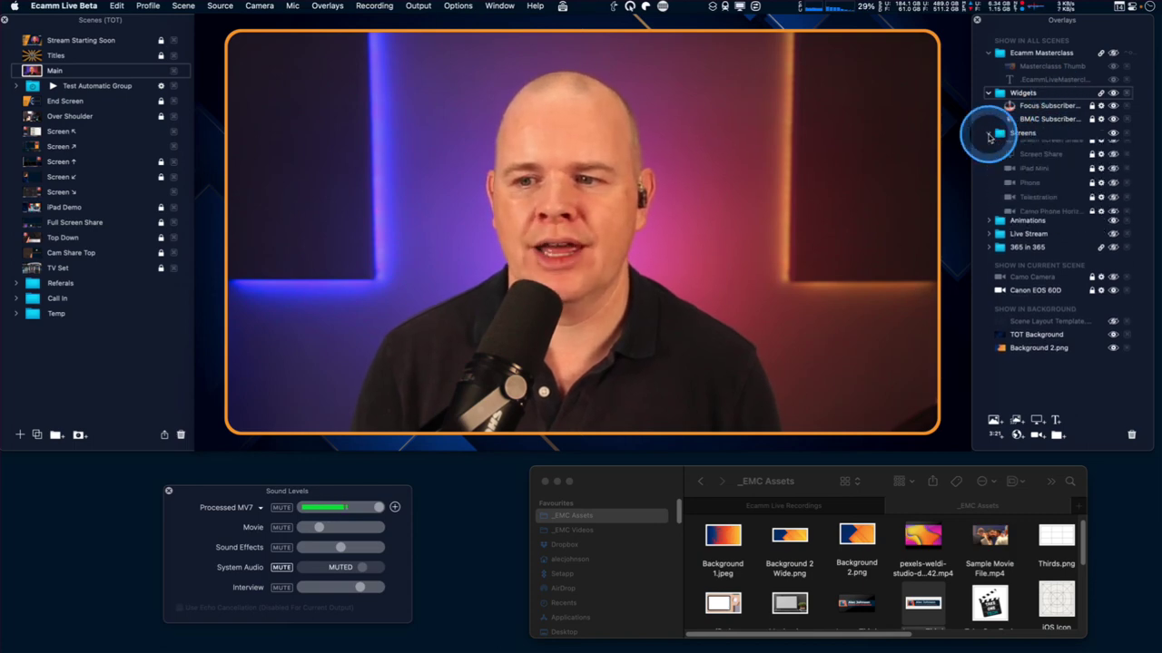
pyautogui.click(1031, 149)
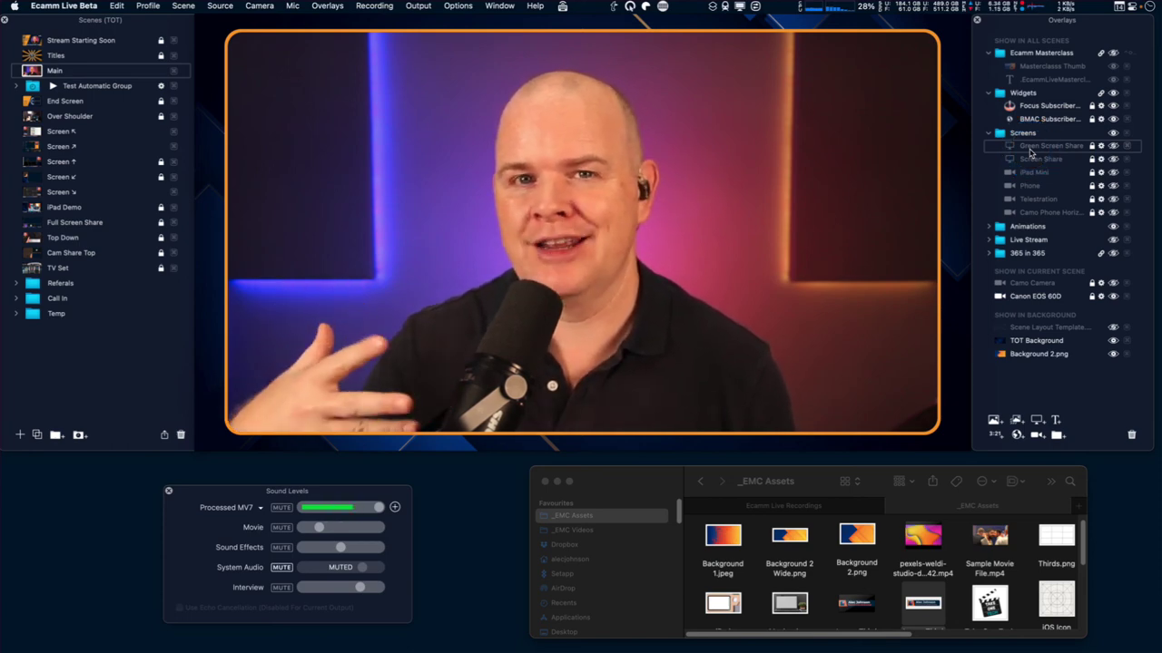
pyautogui.moveTo(1030, 152); pyautogui.dragTo(1115, 151)
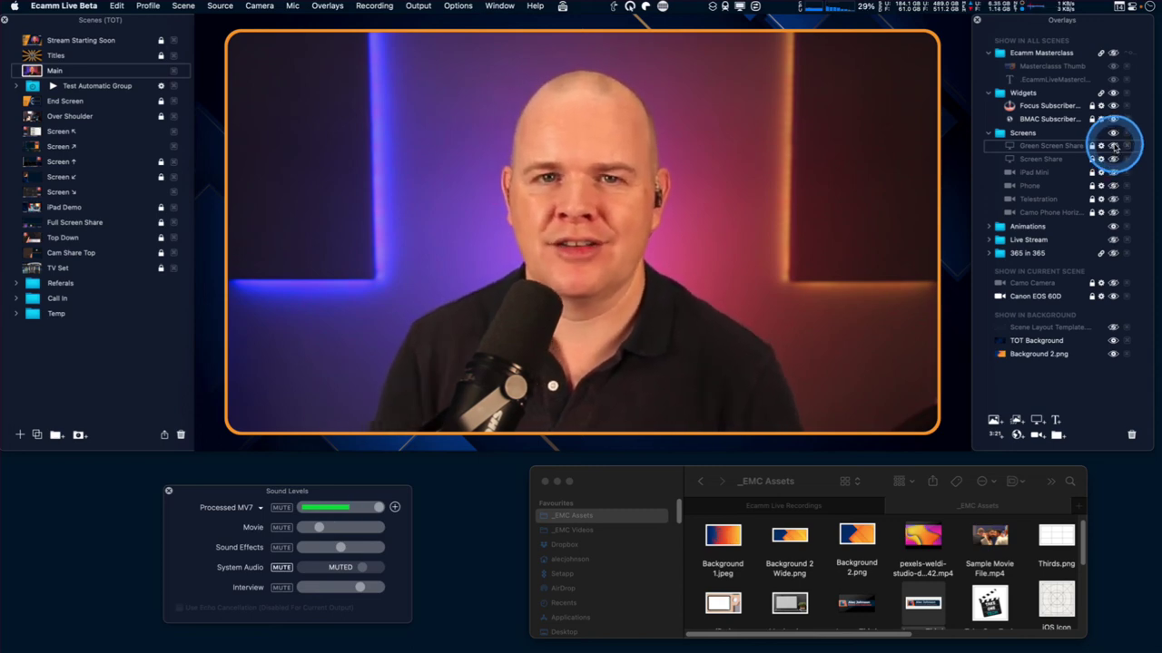
pyautogui.moveTo(1114, 150); pyautogui.dragTo(1115, 148)
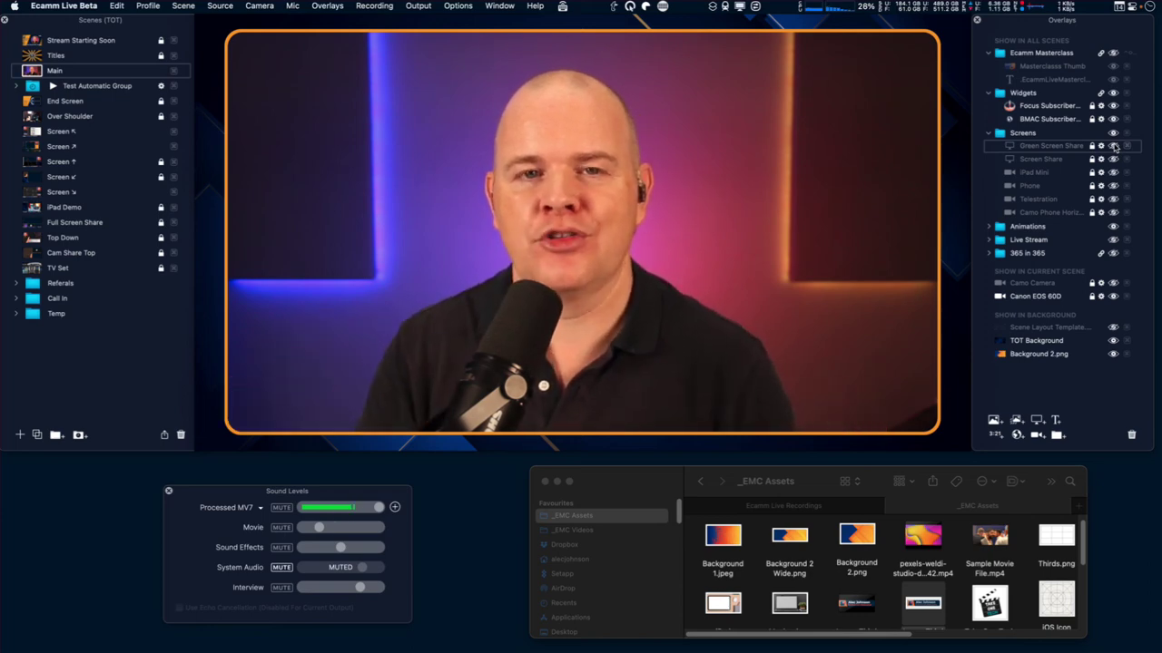
pyautogui.moveTo(1115, 148)
pyautogui.mouseDown()
pyautogui.moveTo(1058, 148)
pyautogui.moveTo(1032, 194)
pyautogui.moveTo(1030, 172)
pyautogui.moveTo(1039, 212)
pyautogui.moveTo(1032, 152)
pyautogui.moveTo(1040, 213)
pyautogui.moveTo(990, 138)
pyautogui.mouseUp()
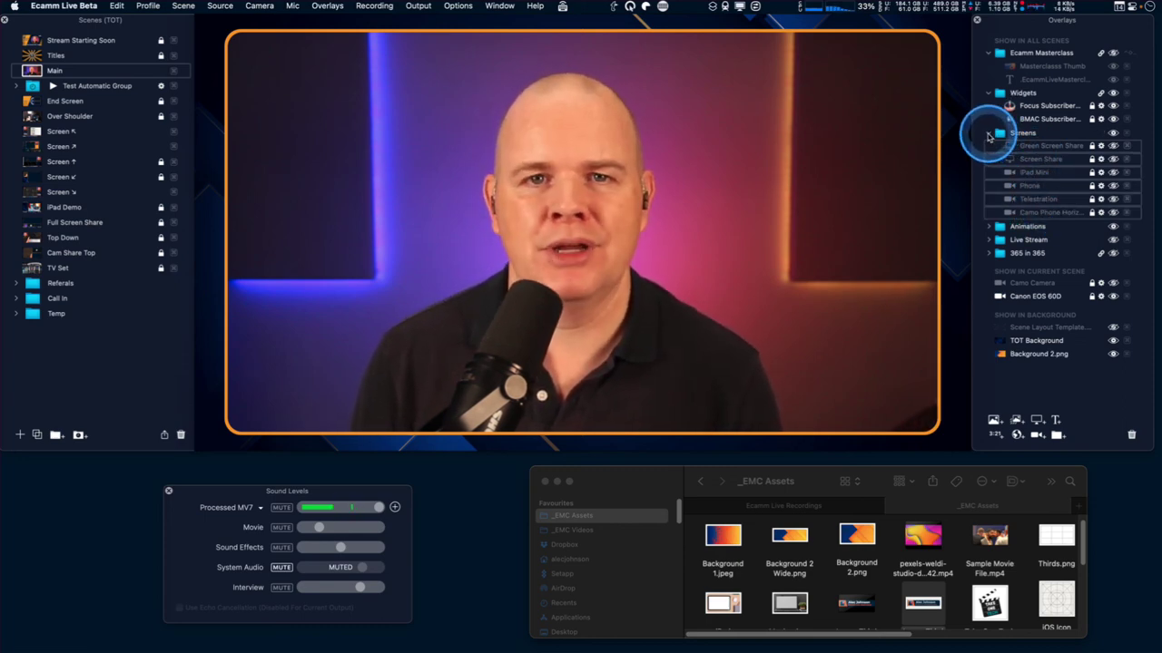
pyautogui.click(990, 136)
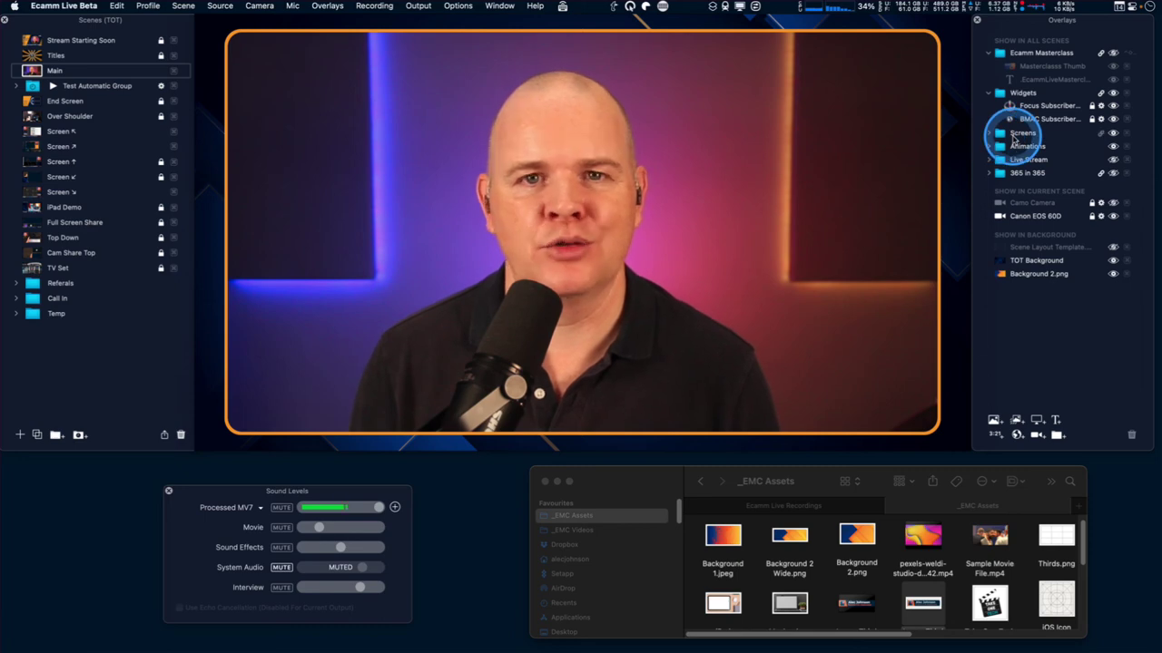
# Step: Expand the Animations group and play the Stinger while switching between the Main, Screen ↗ and Screen ↑ scenes, ending on Main
pyautogui.click(989, 148)
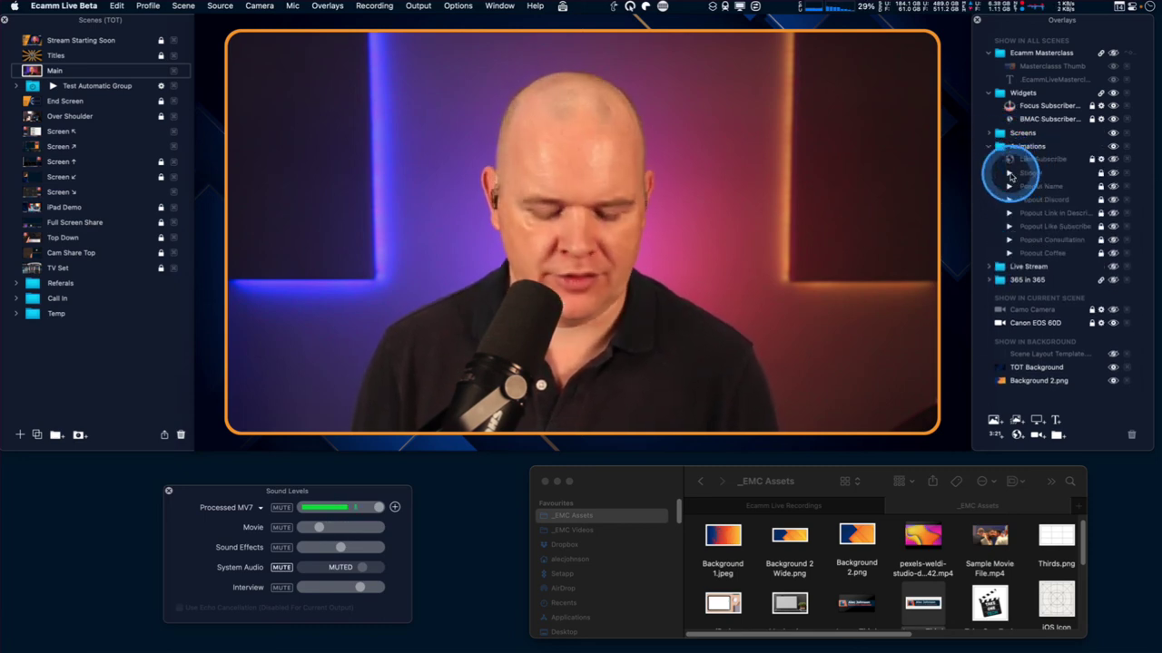
pyautogui.click(1009, 173)
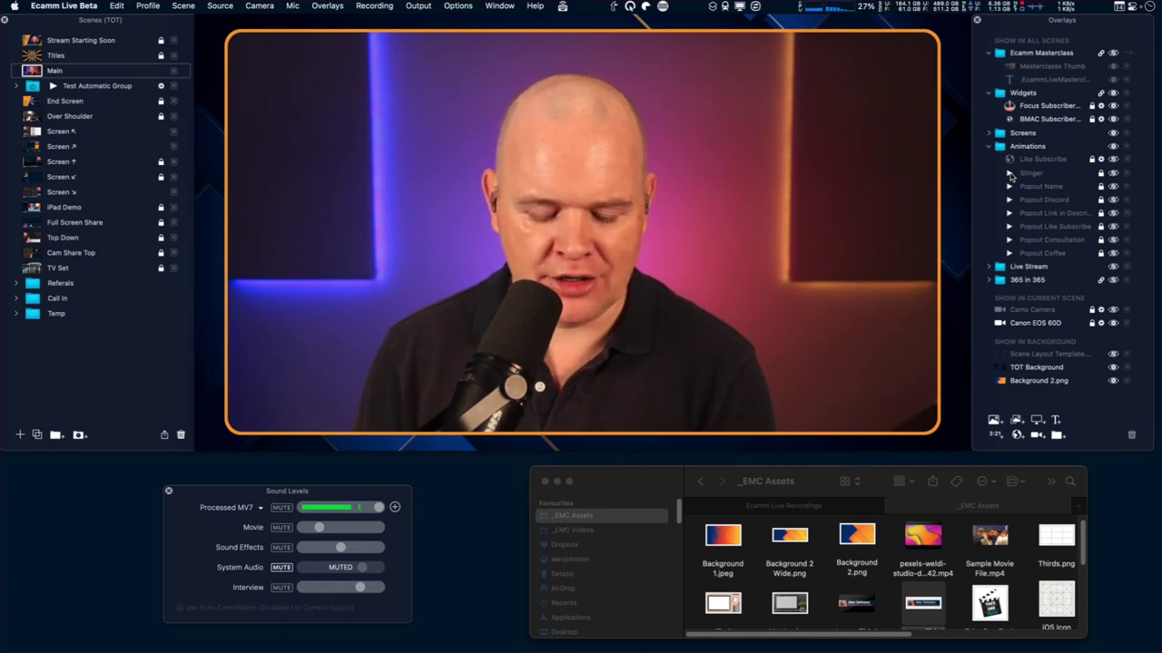
pyautogui.press('super+8')
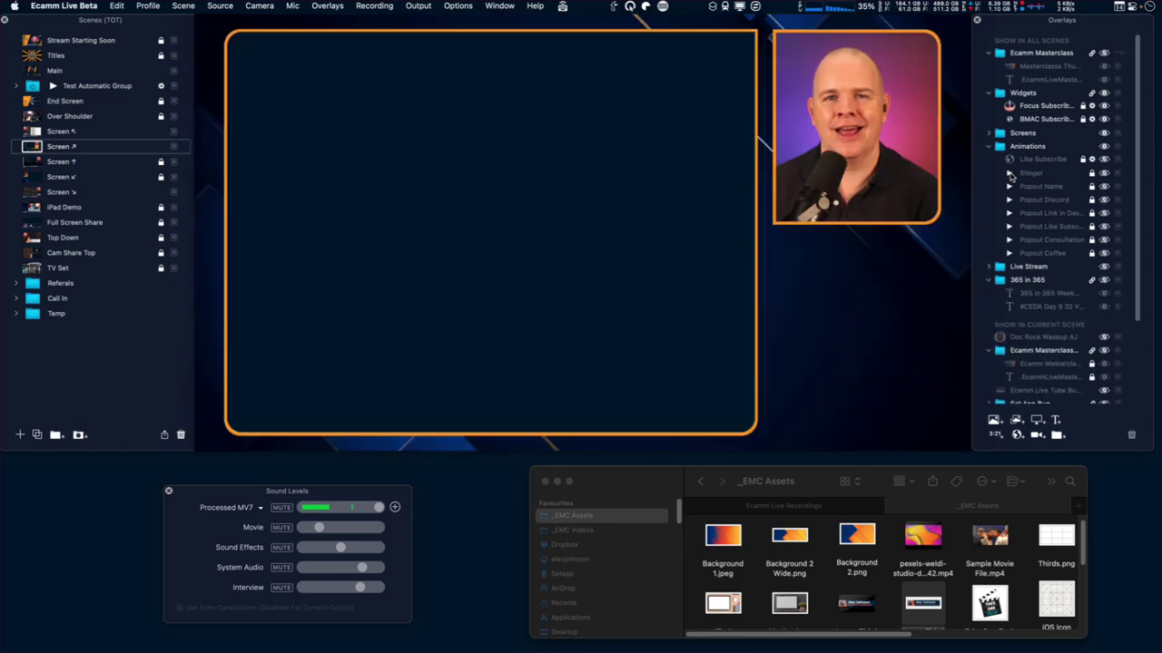
pyautogui.click(1009, 173)
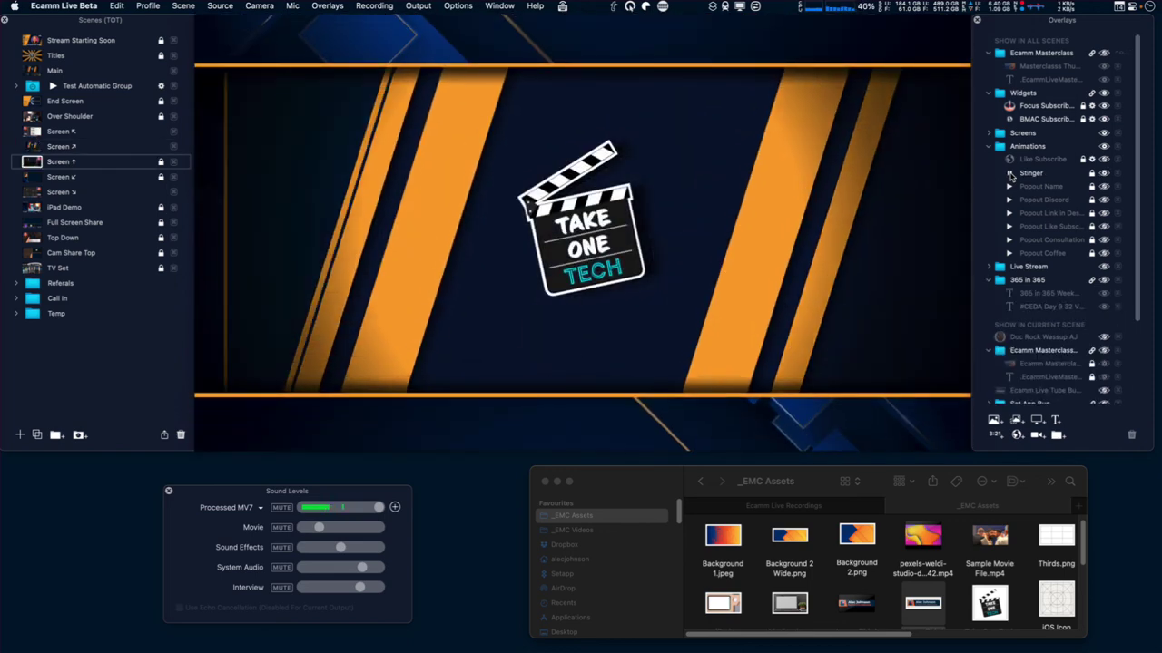
pyautogui.press('super+9')
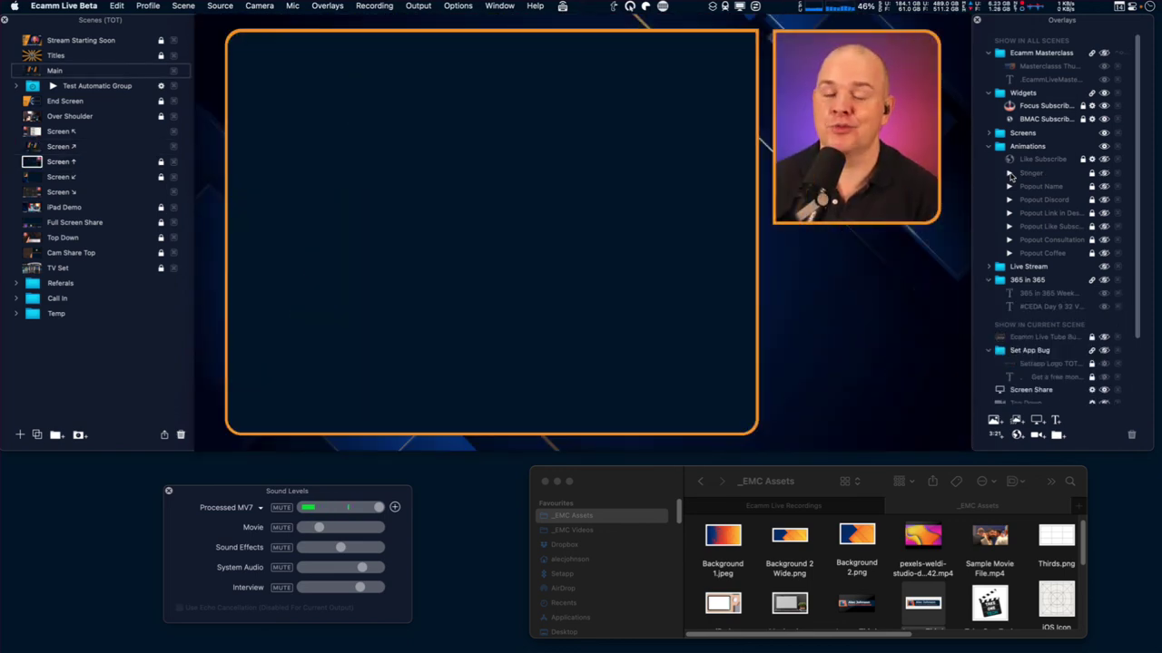
pyautogui.press('super+3')
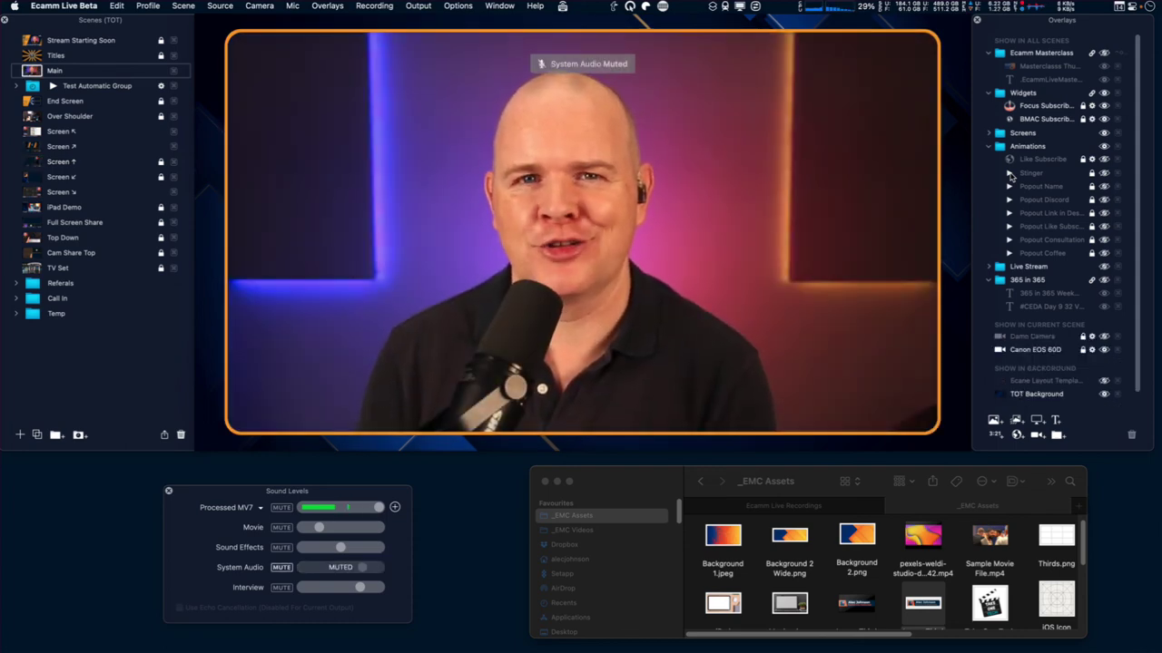
pyautogui.press('super+8')
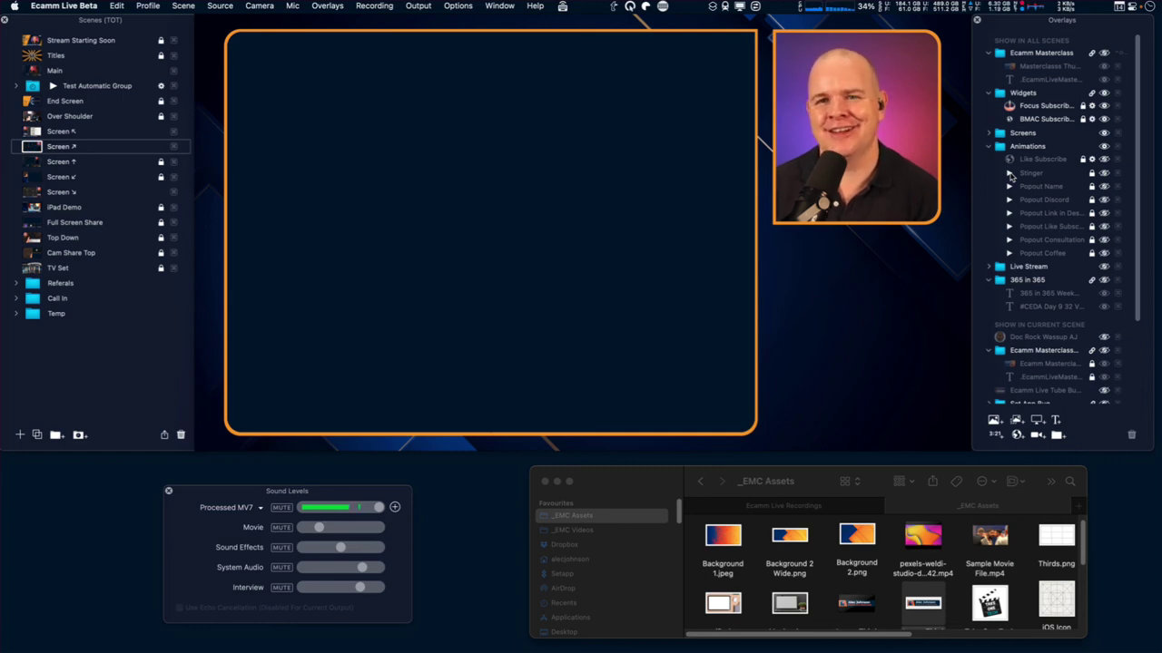
pyautogui.press('super+3')
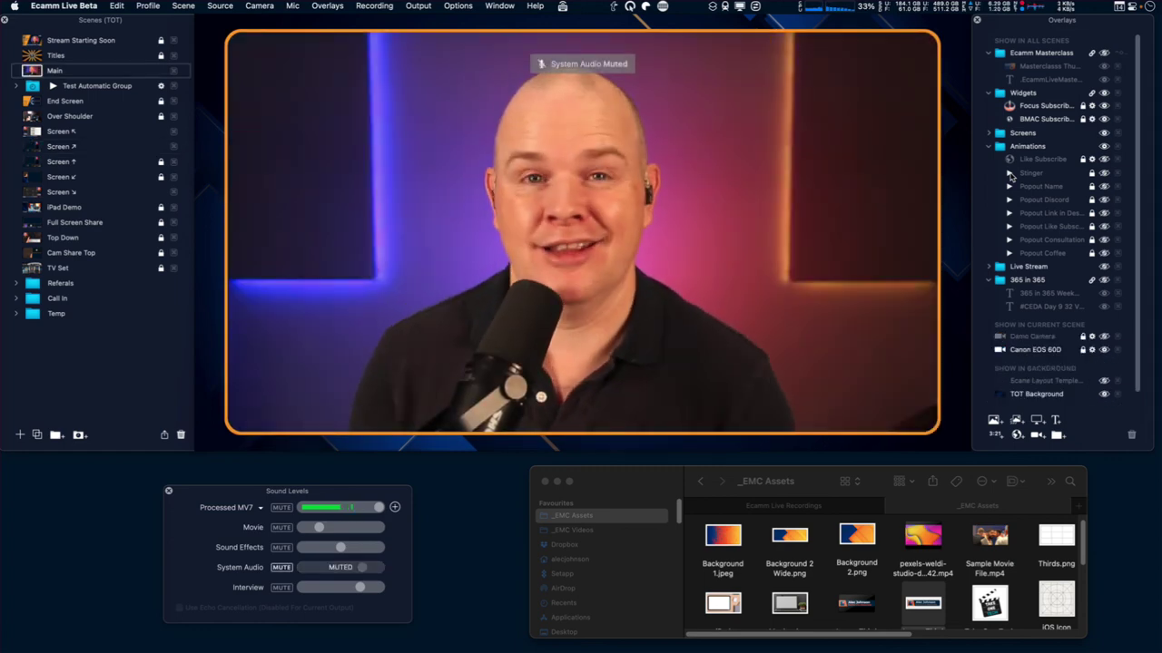
# Step: Play the Popout Name, Popout Discord, Popout Link in Description and Popout Like Subscribe animations over the Main scene
pyautogui.click(1009, 185)
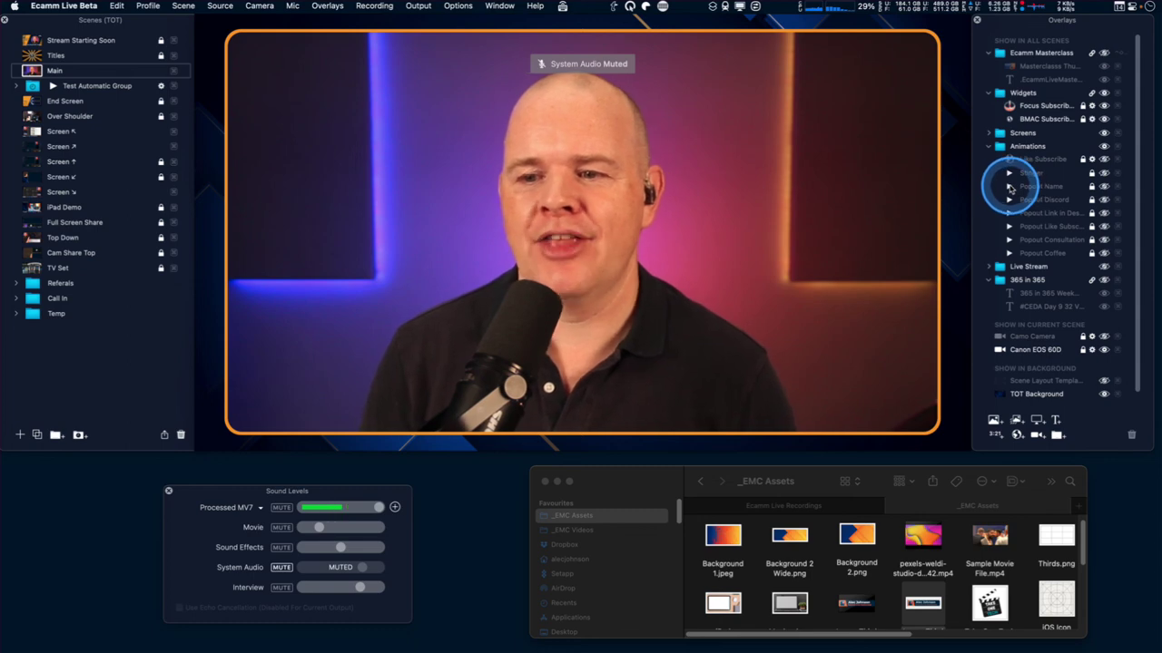
pyautogui.click(1008, 200)
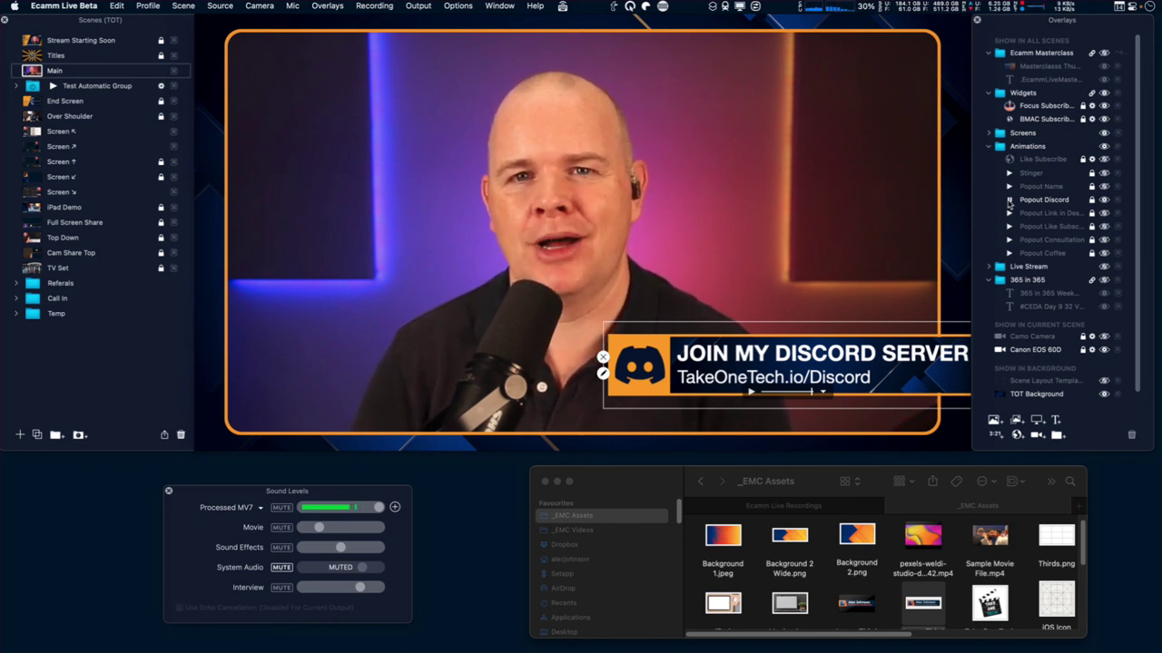
pyautogui.click(1006, 213)
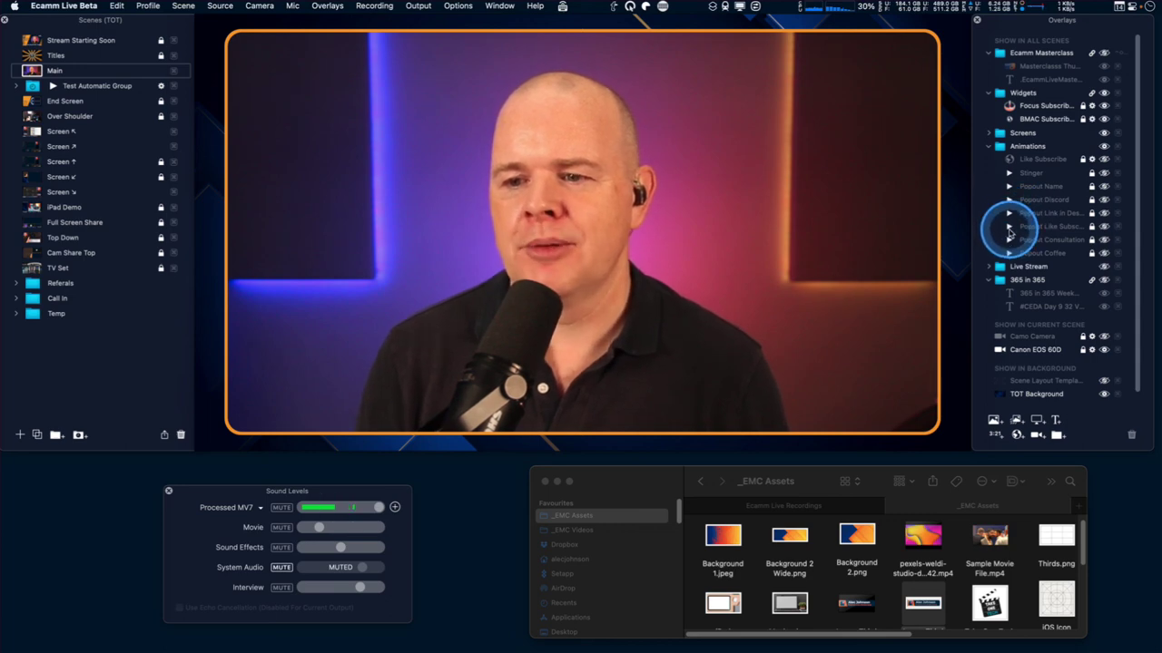
pyautogui.click(1008, 227)
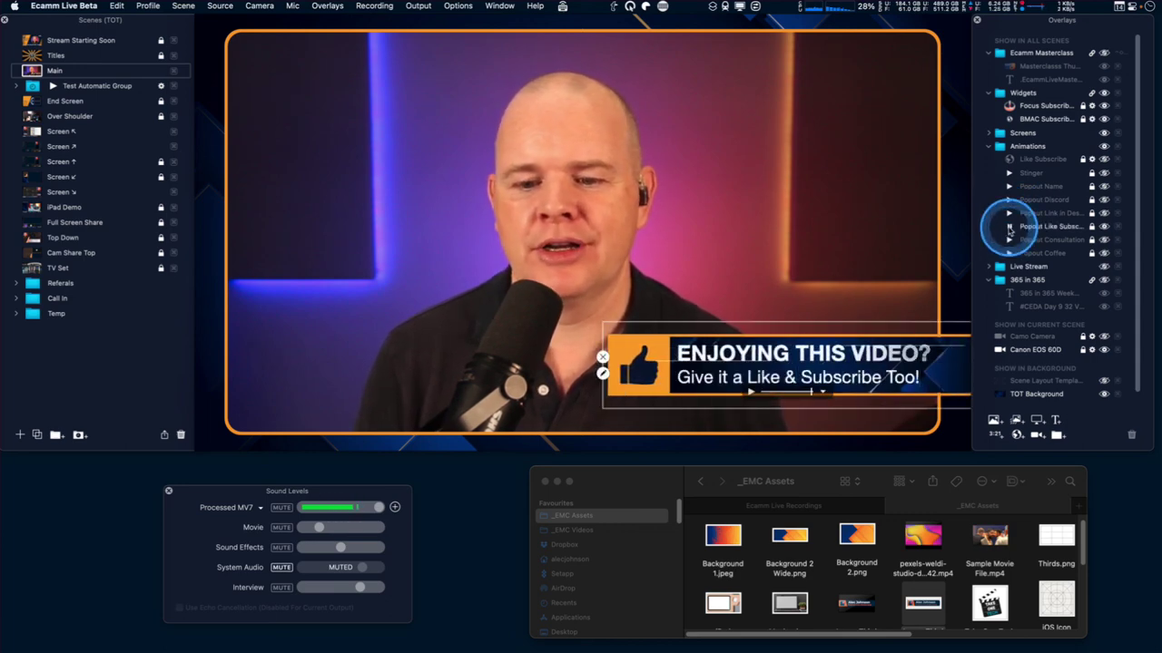
pyautogui.click(1008, 229)
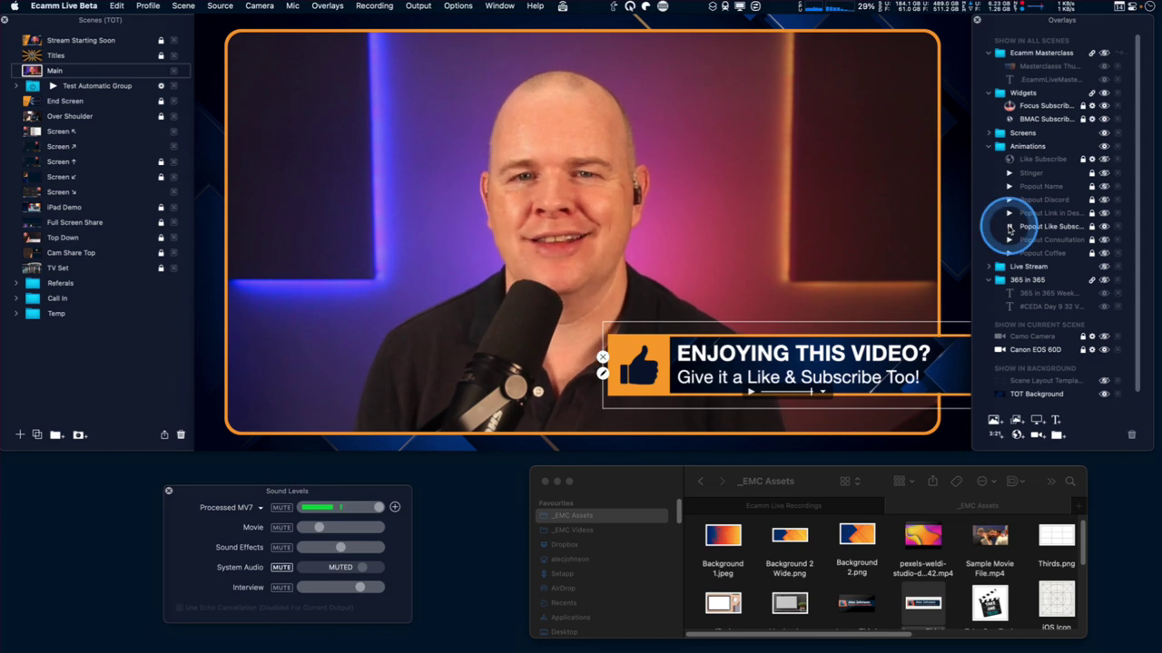
# Step: Collapse the Animations group and toggle the Live Stream group's visibility, leaving the group hidden
pyautogui.click(988, 148)
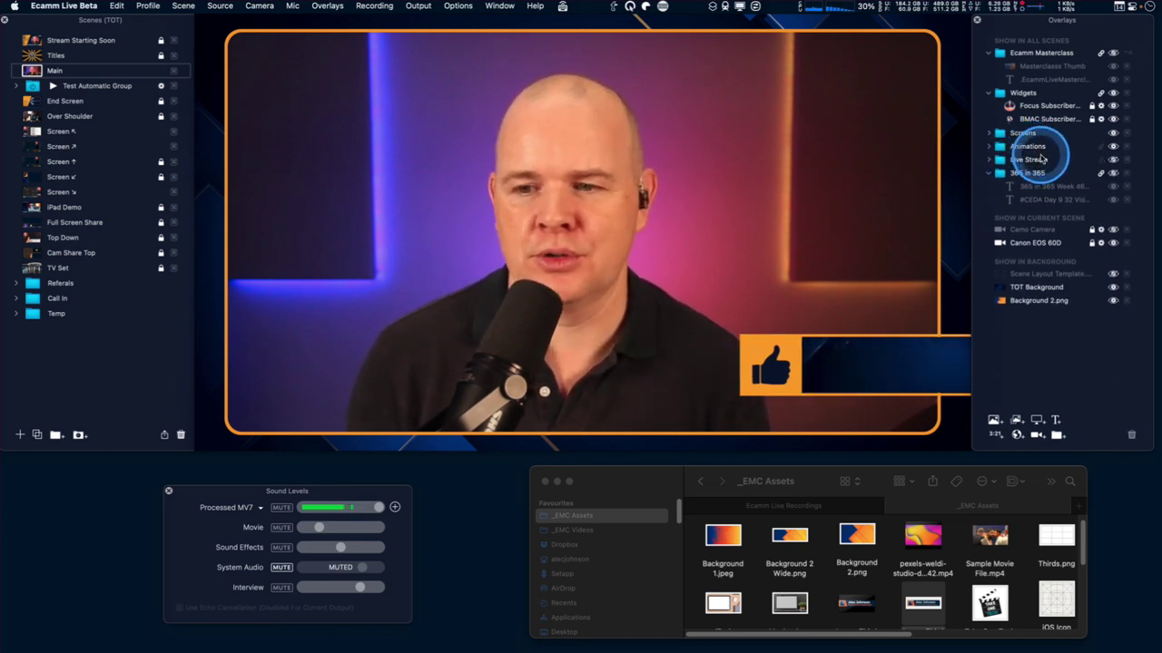
pyautogui.click(1114, 159)
pyautogui.click(1114, 159)
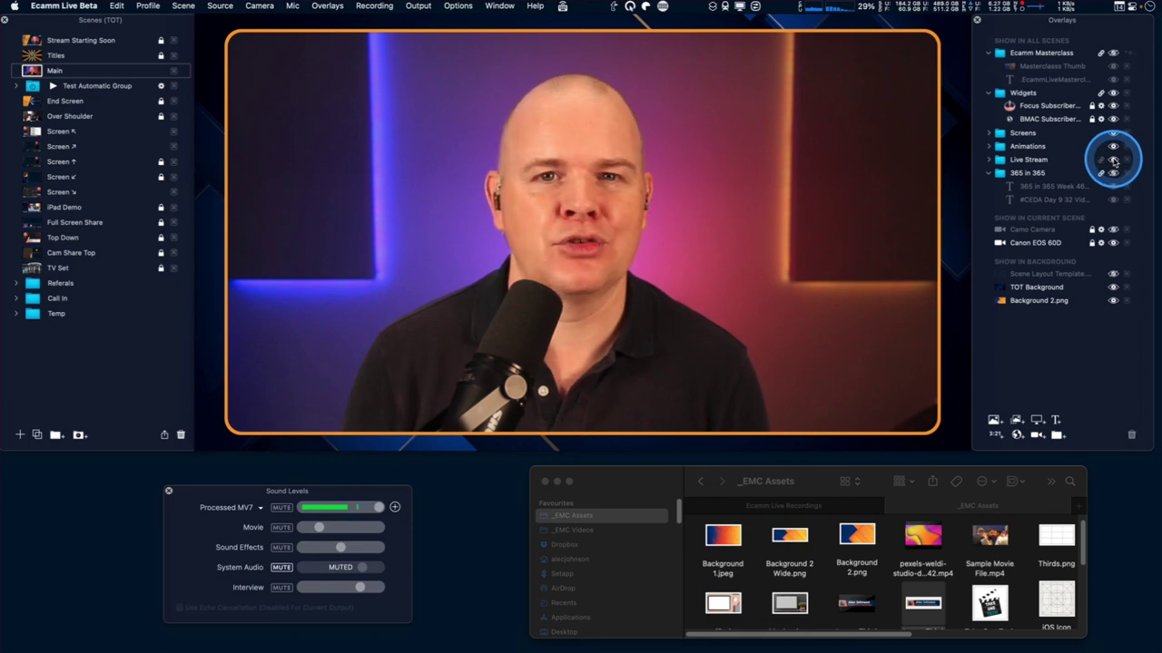
pyautogui.click(1115, 161)
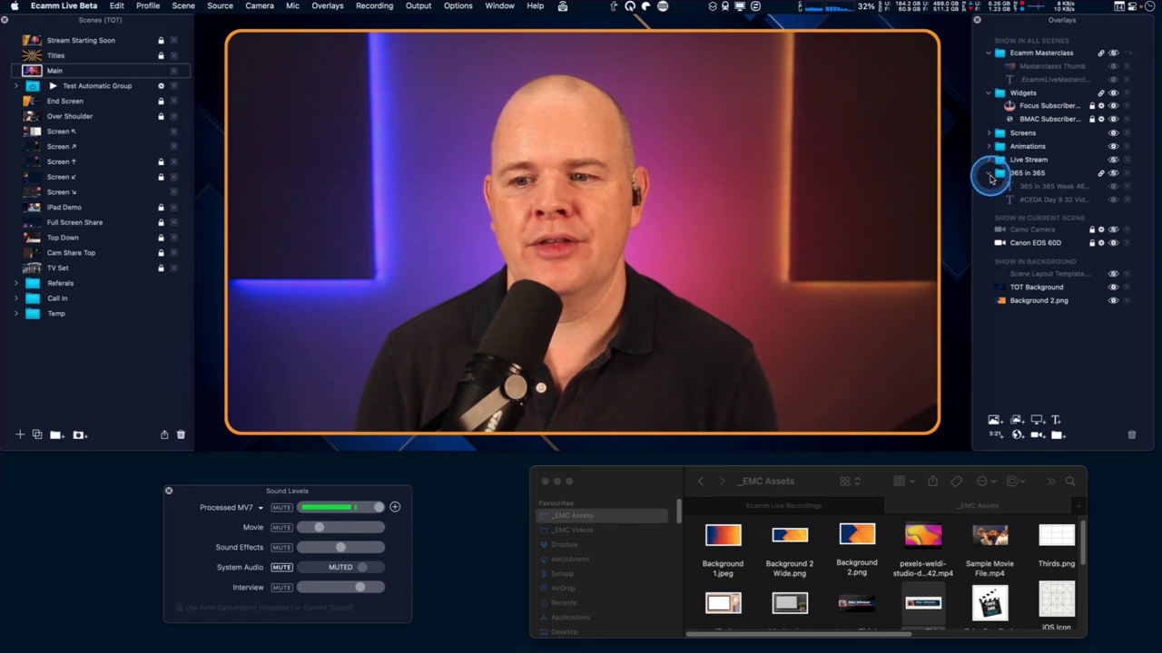
# Step: Collapse the 365 in 365, Widgets and Ecamm Masterclass groups in the overlay list
pyautogui.click(988, 172)
pyautogui.click(988, 93)
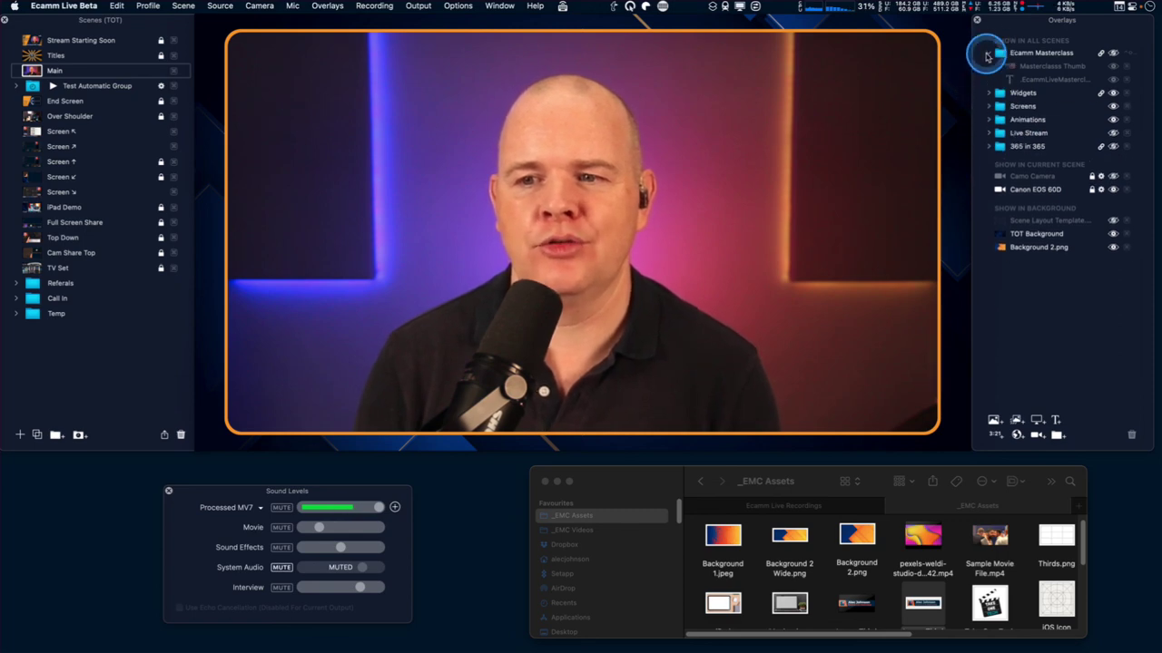
pyautogui.click(989, 53)
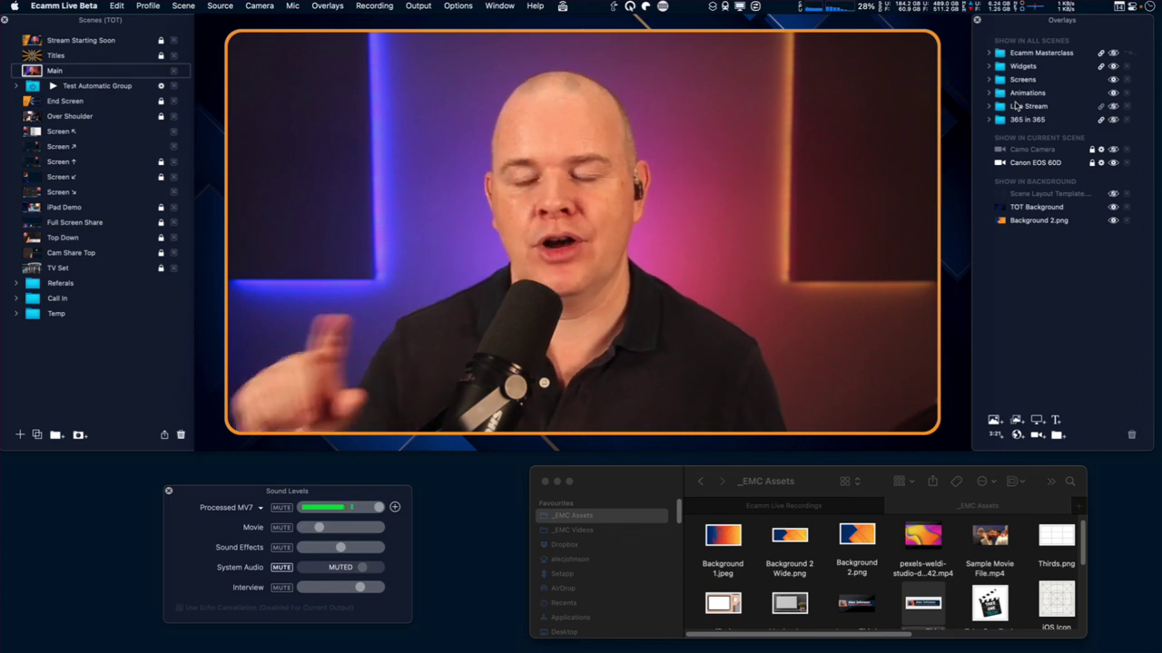
# Step: Expand the Animations group, open the Like Subscribe overlay's hot key assignment and close it without assigning a key
pyautogui.click(1011, 92)
pyautogui.click(988, 95)
pyautogui.click(988, 95)
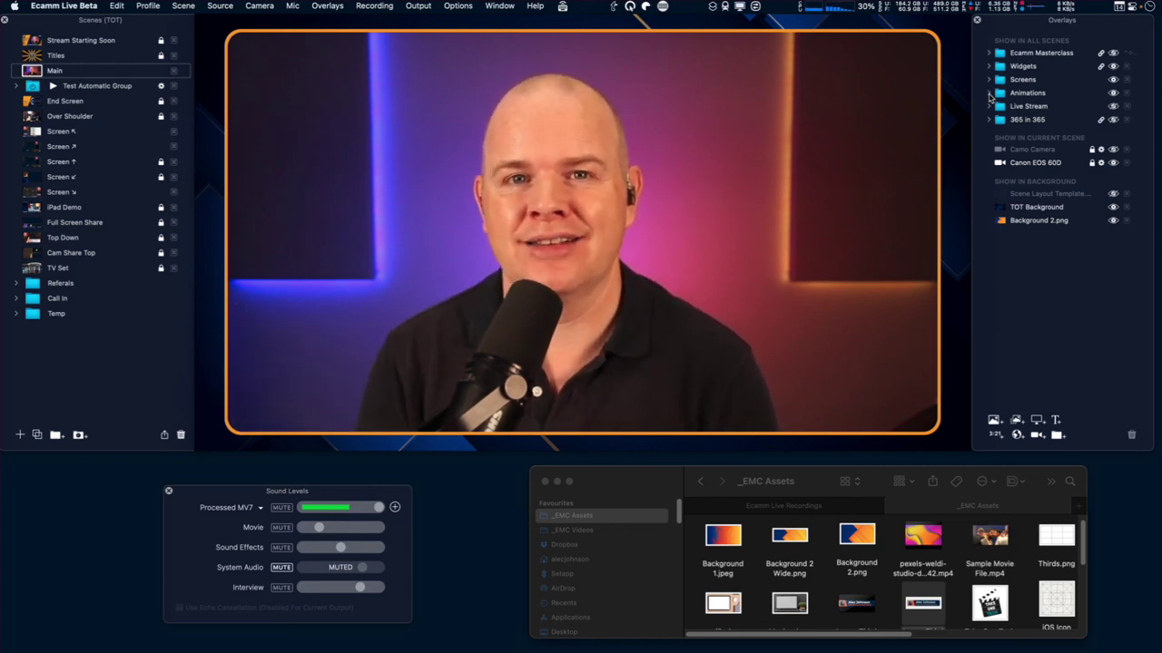
pyautogui.click(990, 95)
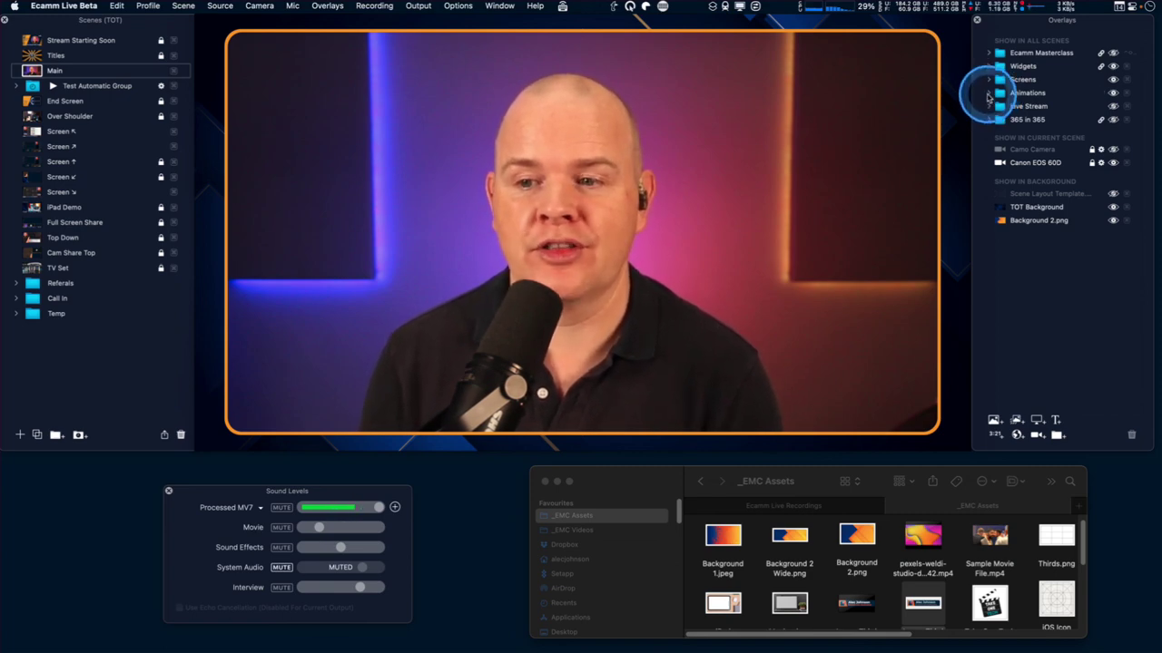
pyautogui.click(989, 95)
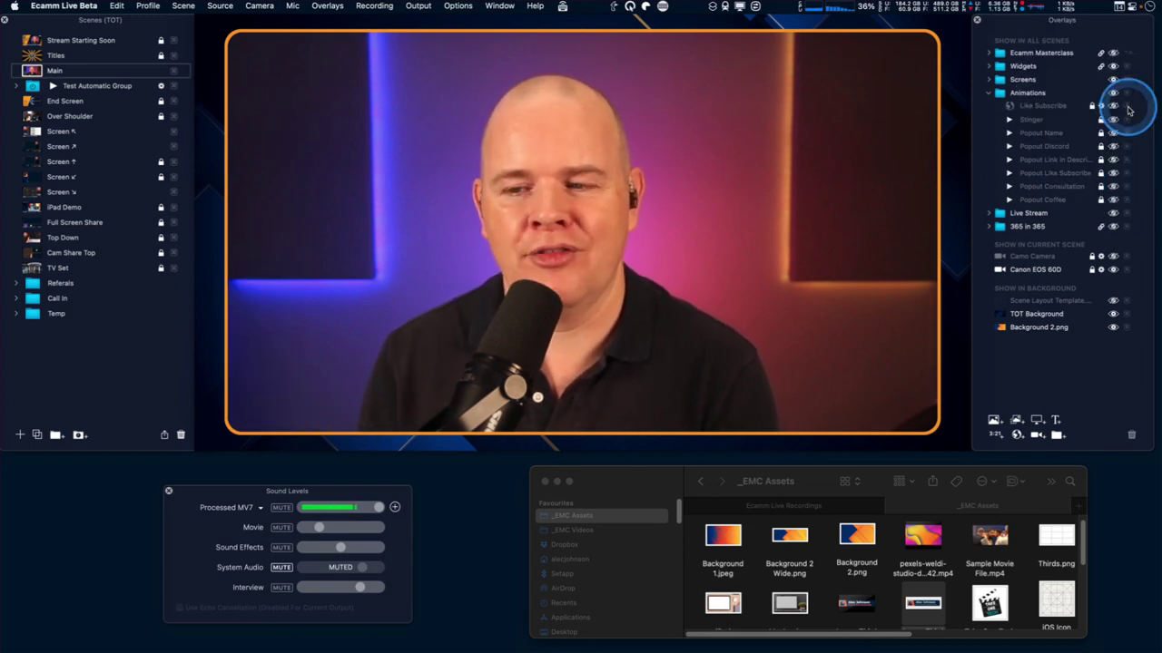
pyautogui.click(1126, 107)
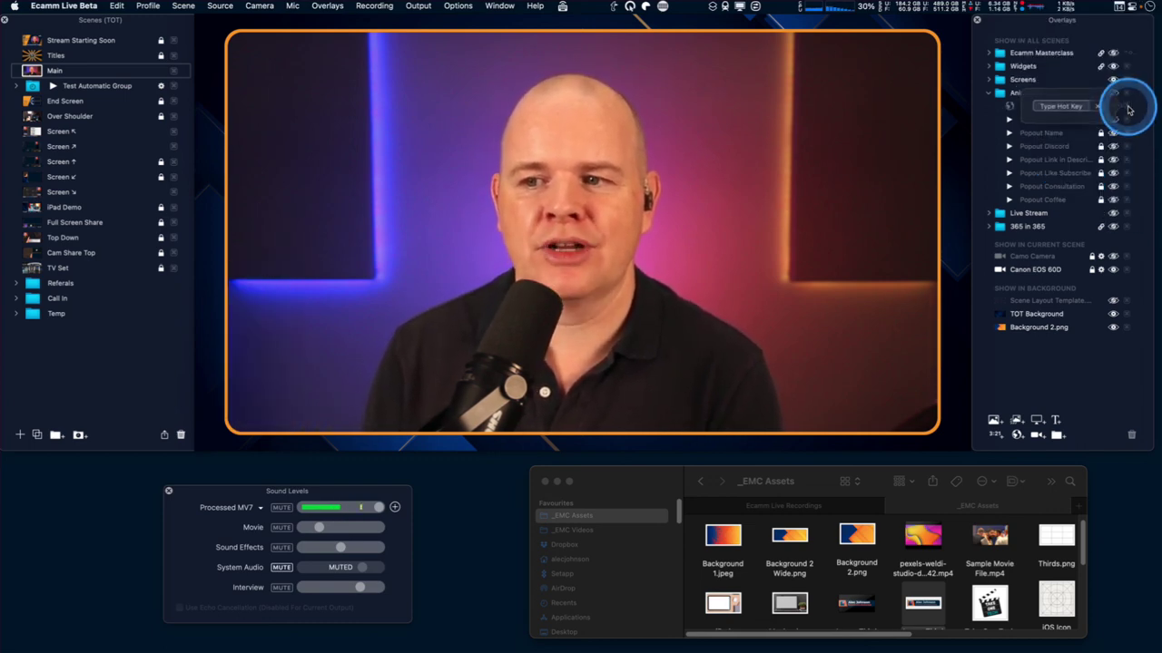
pyautogui.click(1139, 124)
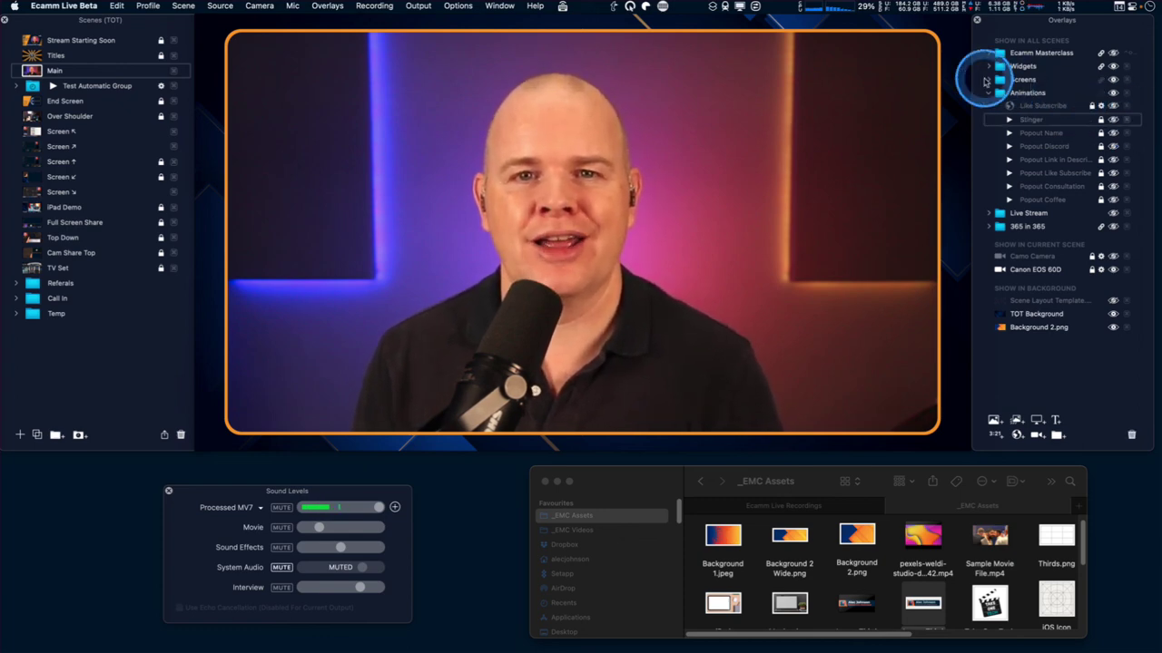
pyautogui.moveTo(658, 343)
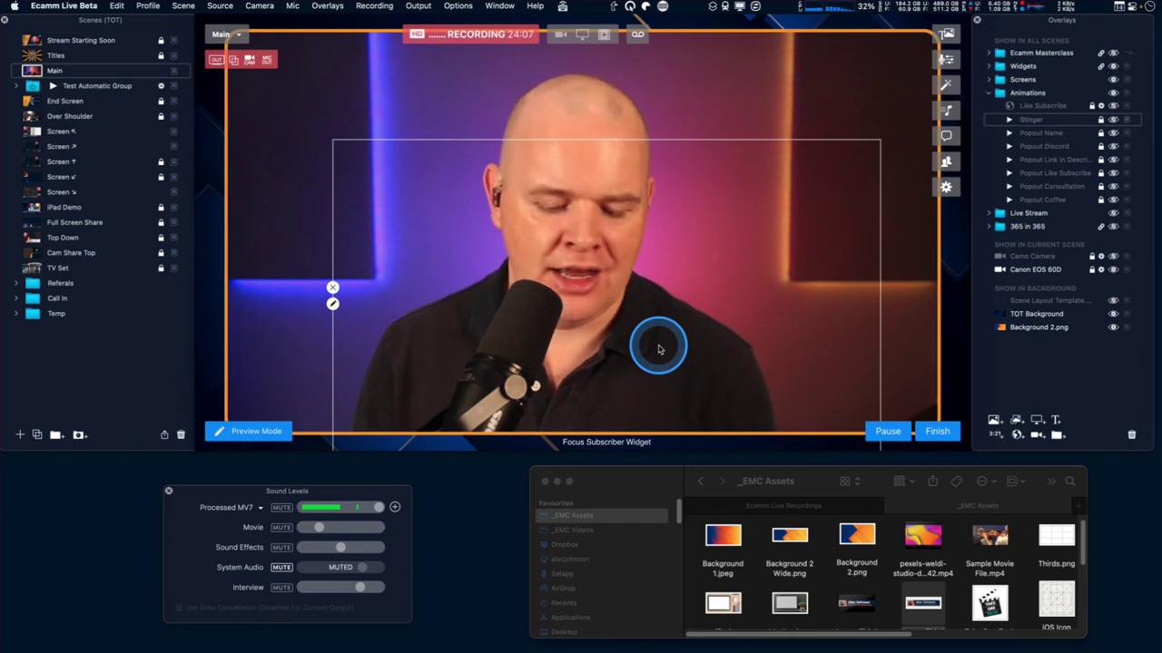